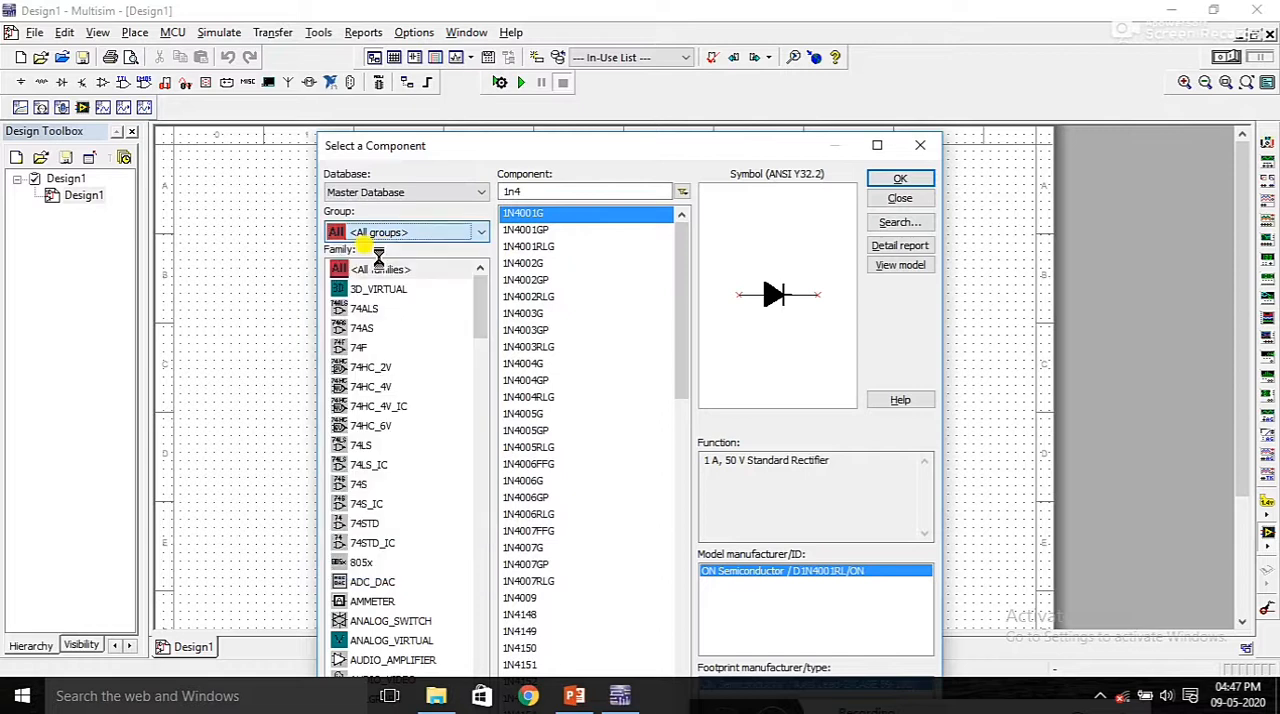
Step: Find the 555_VIRTUAL timer across all component groups and families and place it near the middle of the sheet
left_click(389, 276)
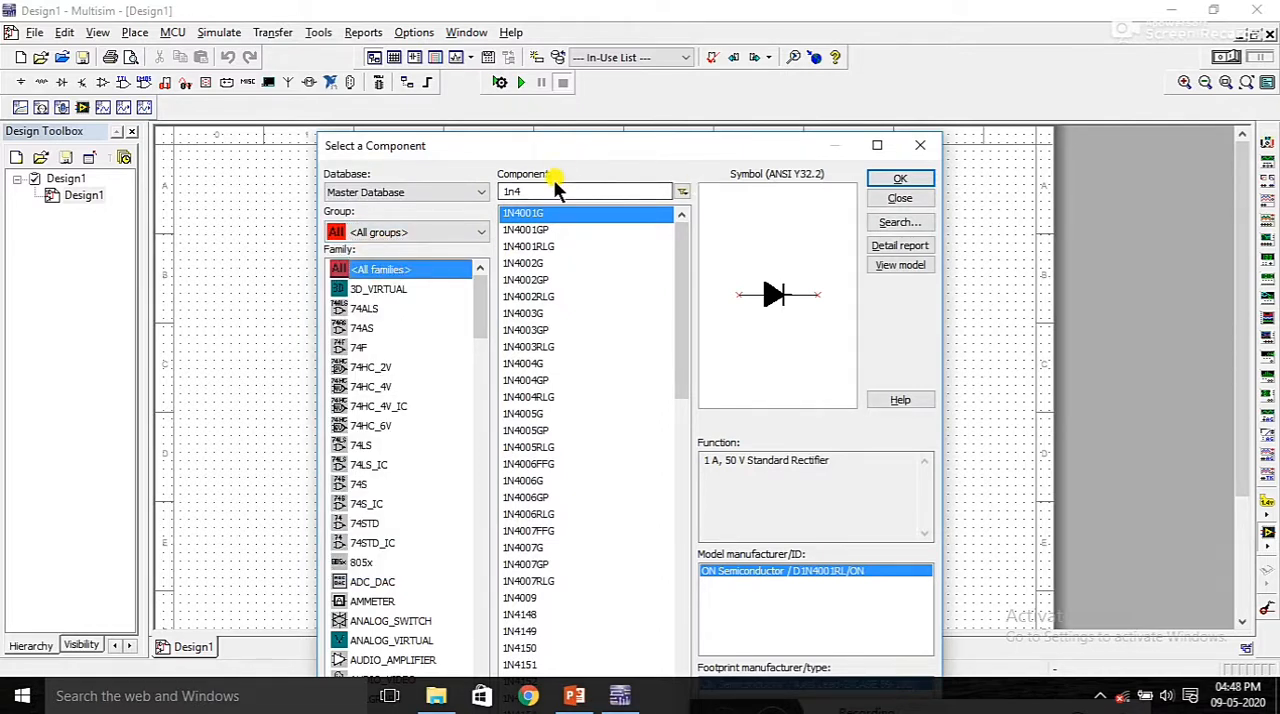
left_click_drag(537, 190, 477, 181)
key("BackSpace")
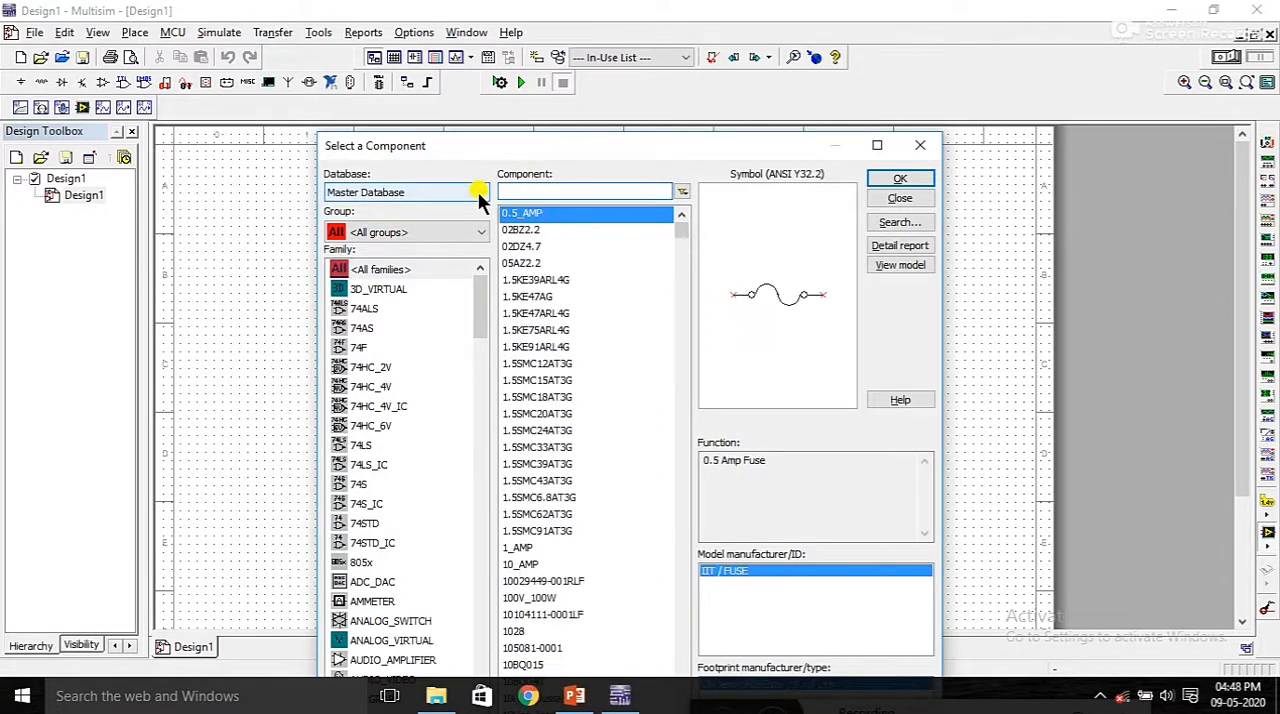
type("555")
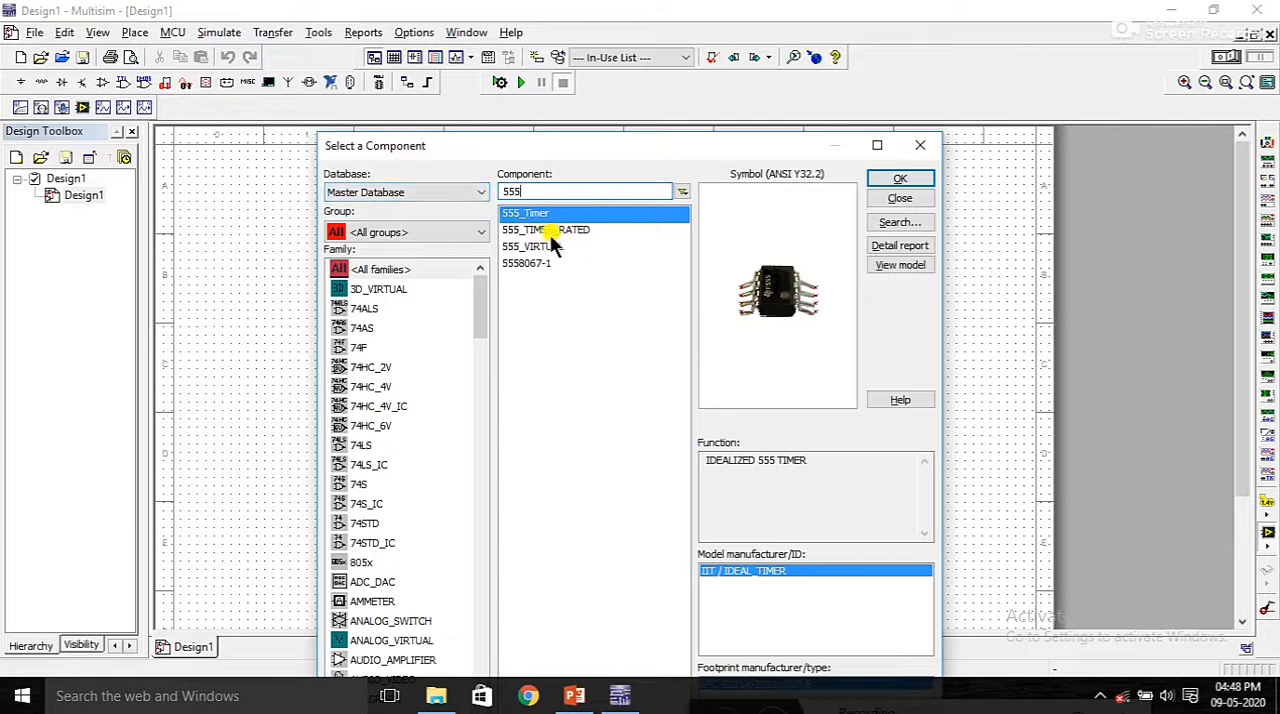
left_click(556, 246)
left_click(905, 182)
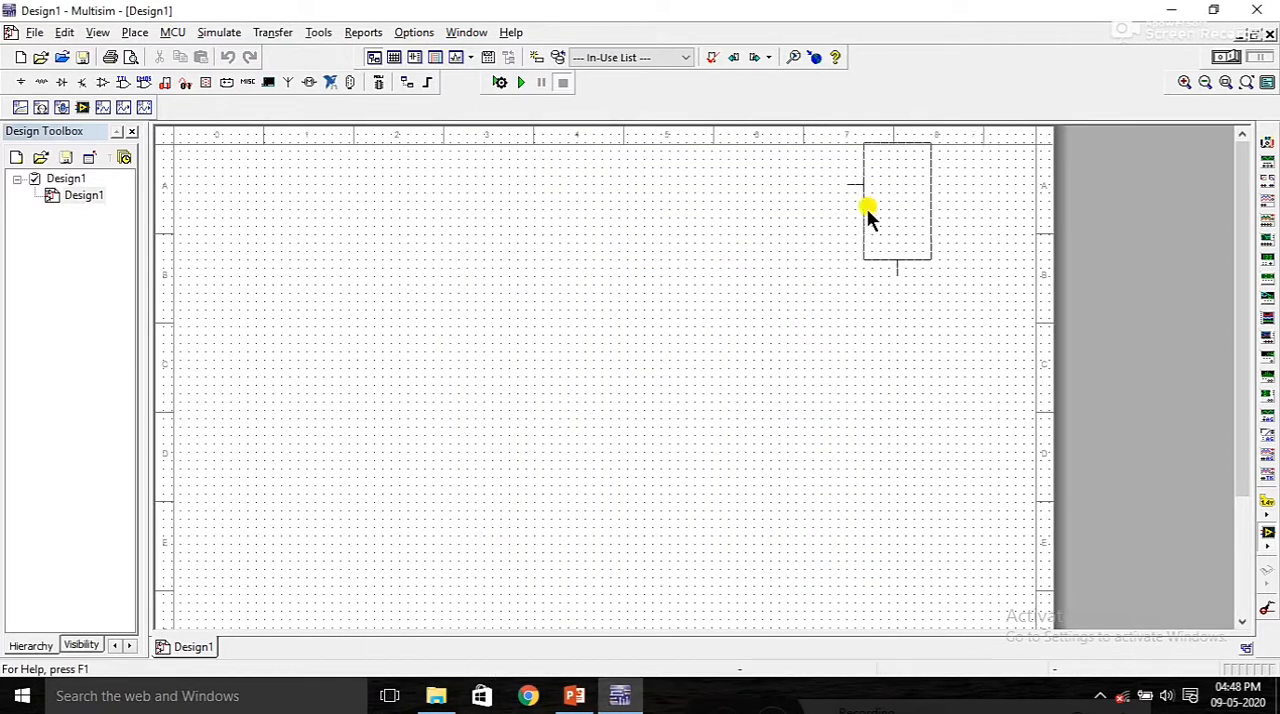
left_click(527, 387)
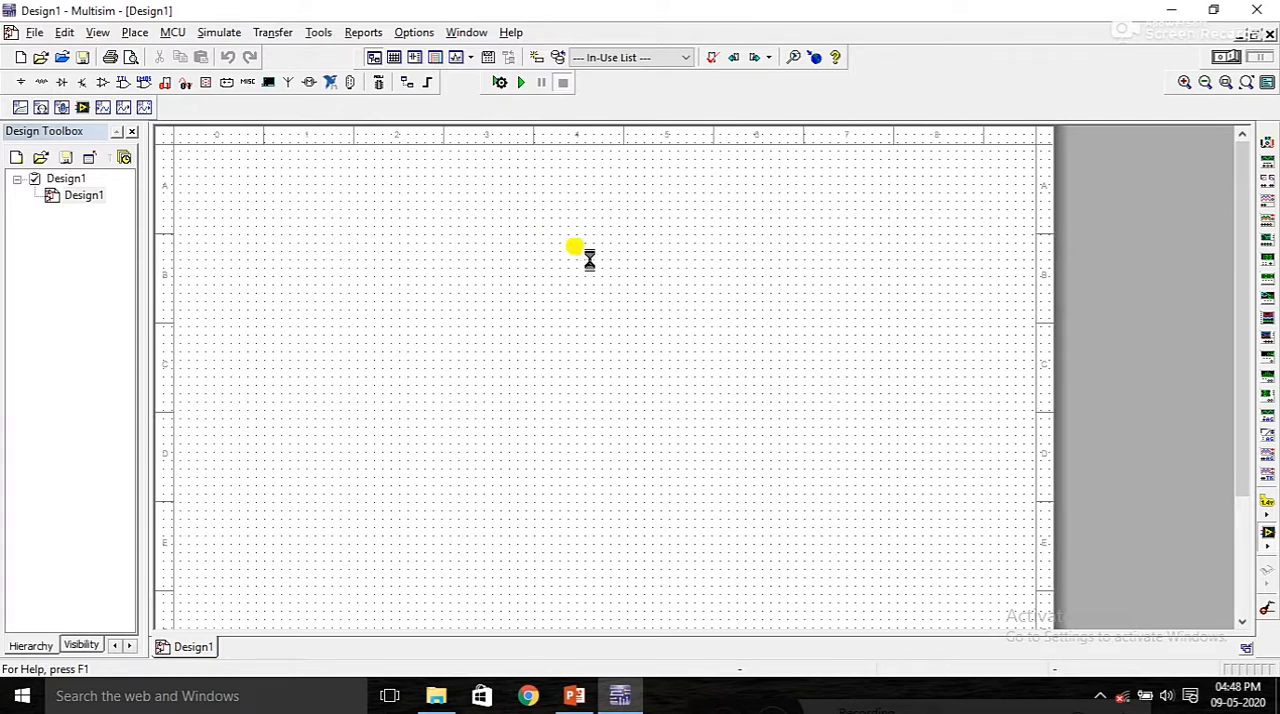
Step: Place two RESISTOR_RATED resistors side by side to the left of the 555 timer
left_click_drag(526, 192, 454, 193)
type("resi")
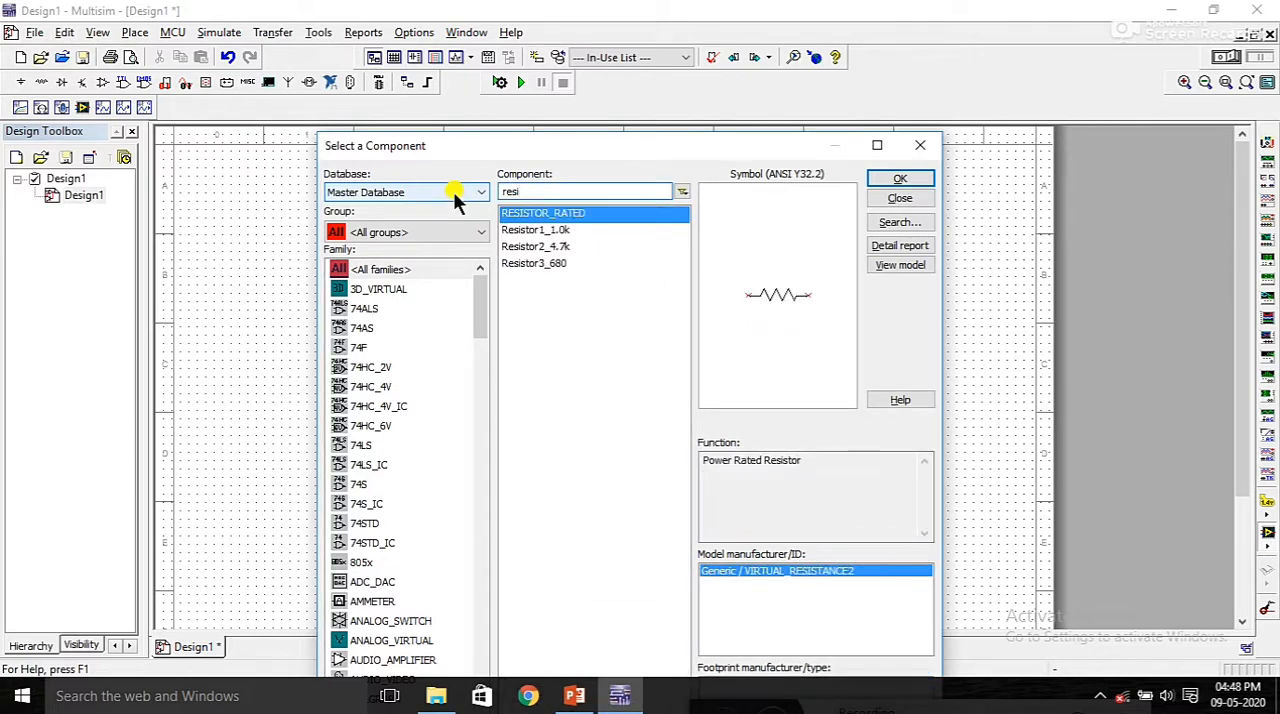
left_click(900, 179)
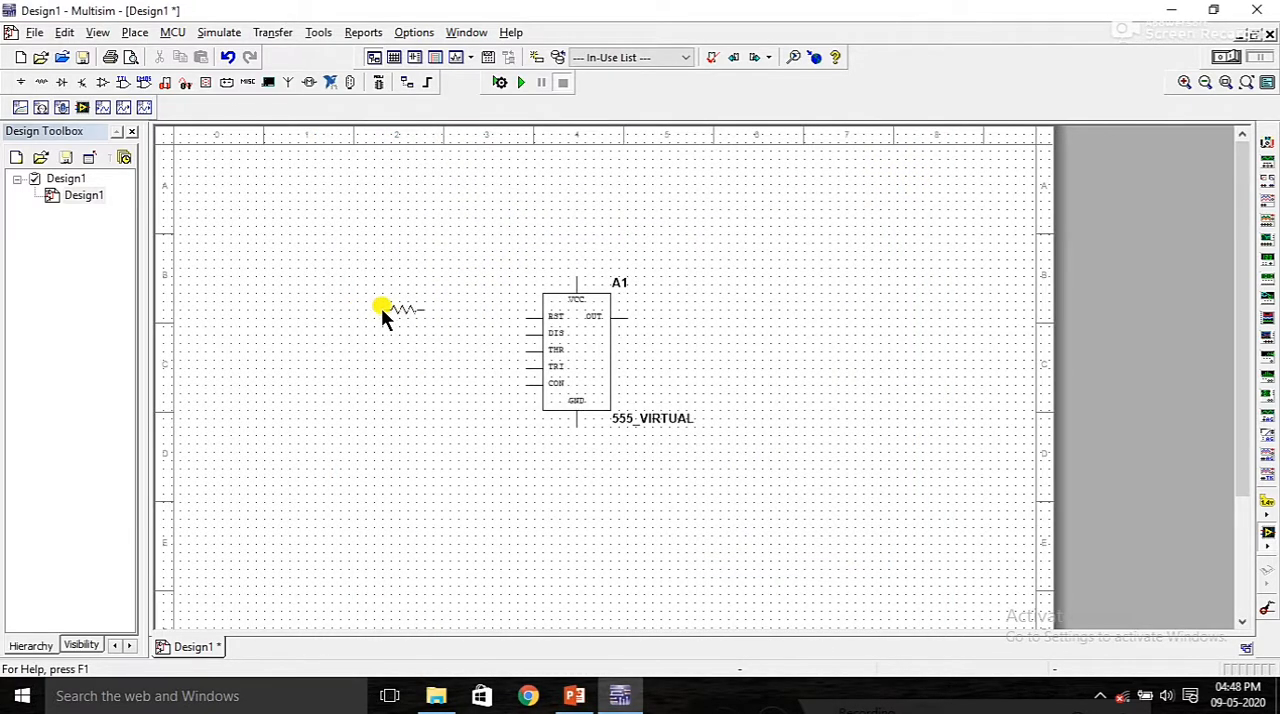
left_click(405, 293)
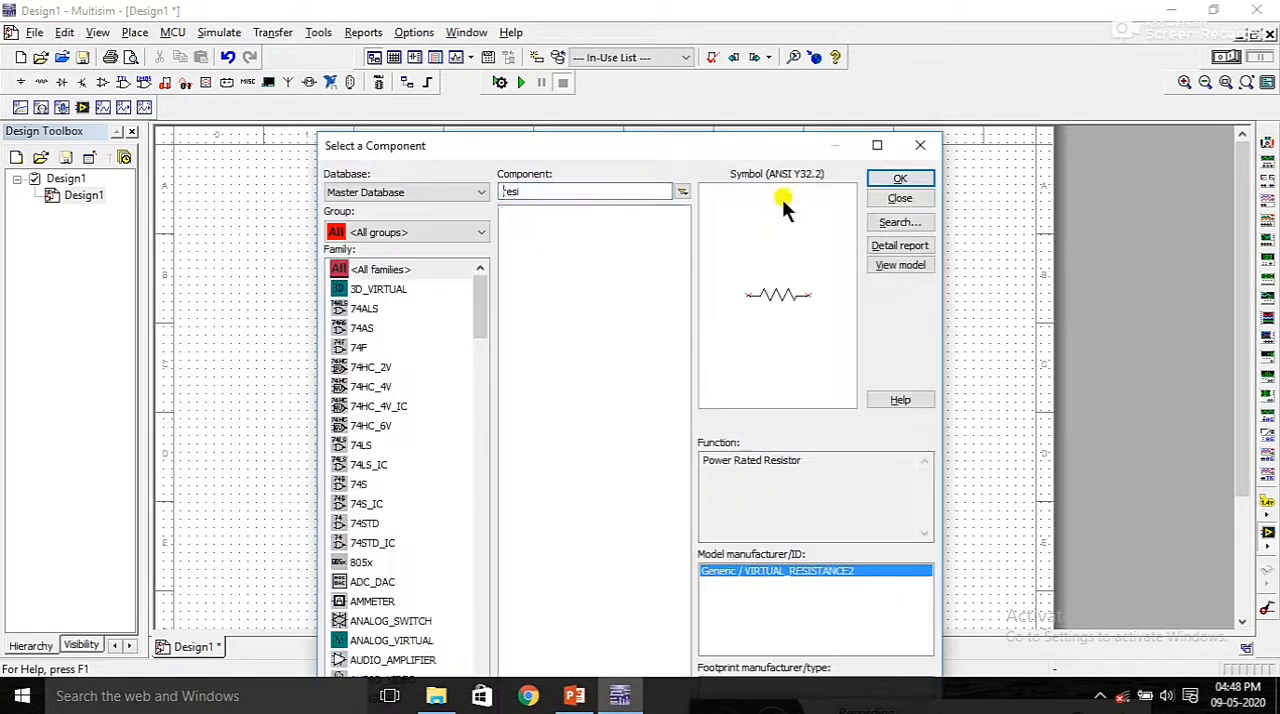
left_click(899, 178)
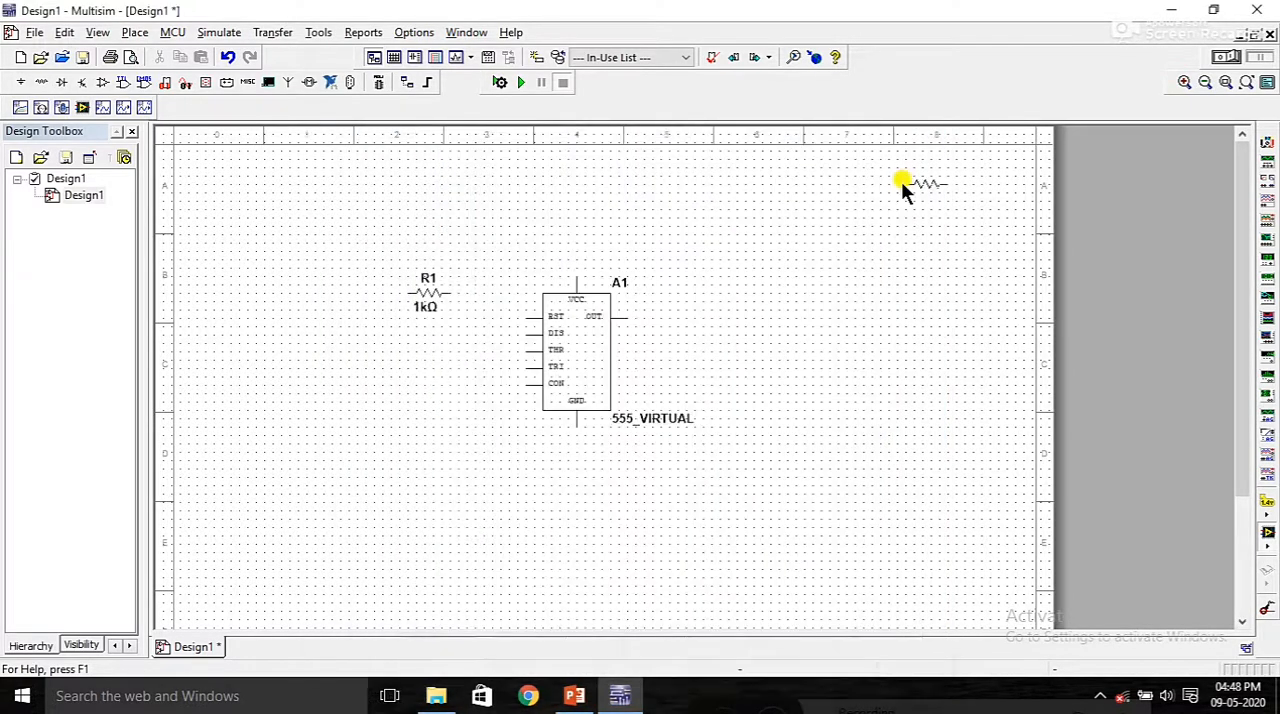
left_click(327, 291)
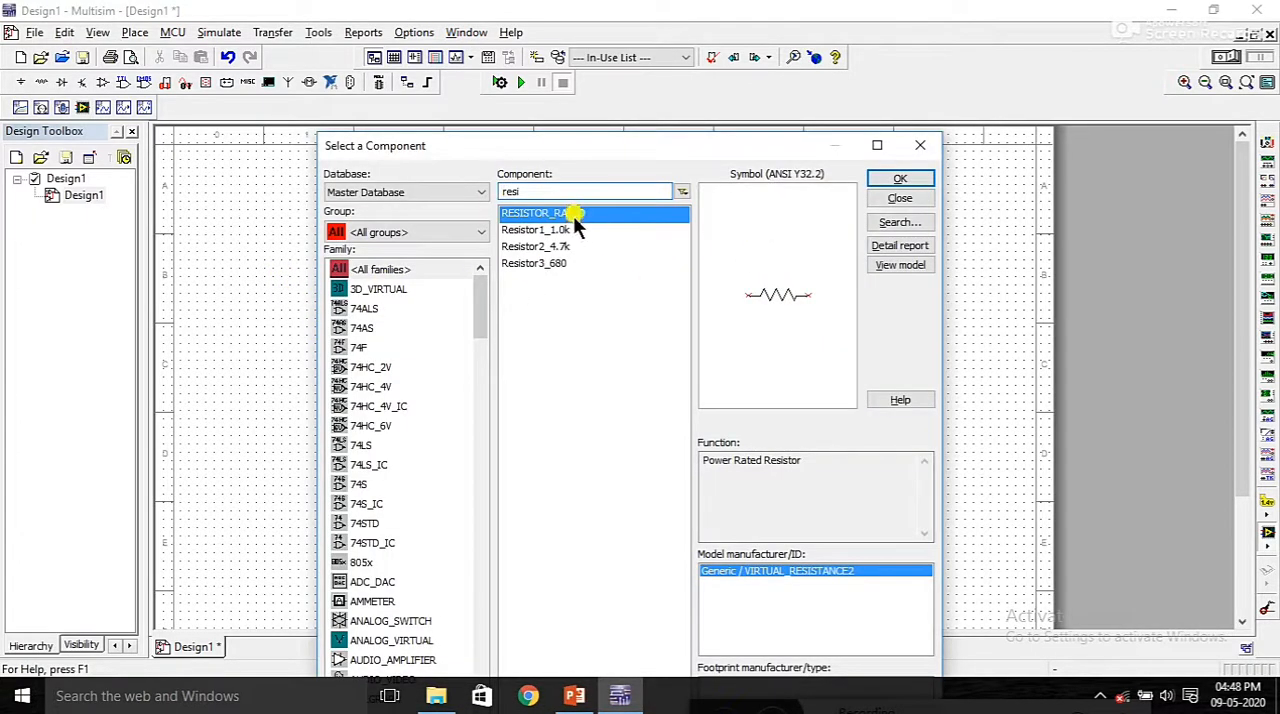
Step: Place three CAPACITOR_RATED capacitors: one left of R2, one below R1, and one beside the timer's lower left corner
left_click_drag(532, 193, 482, 193)
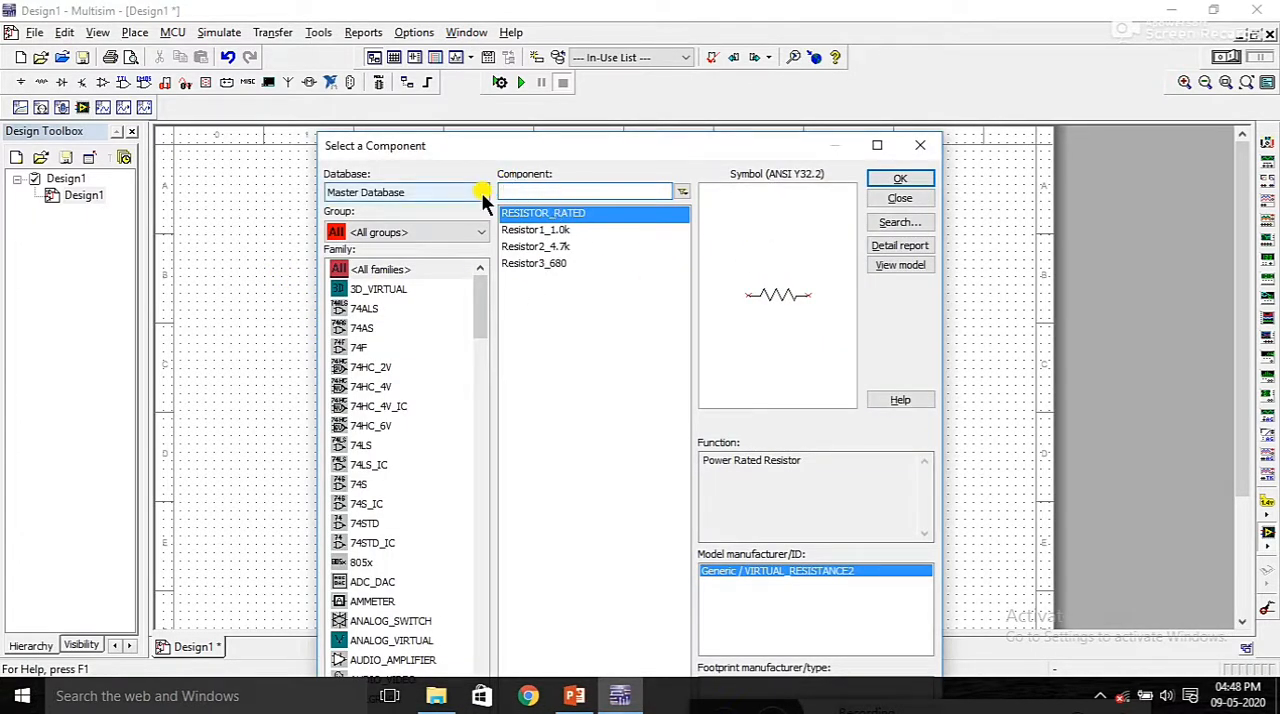
type("cap")
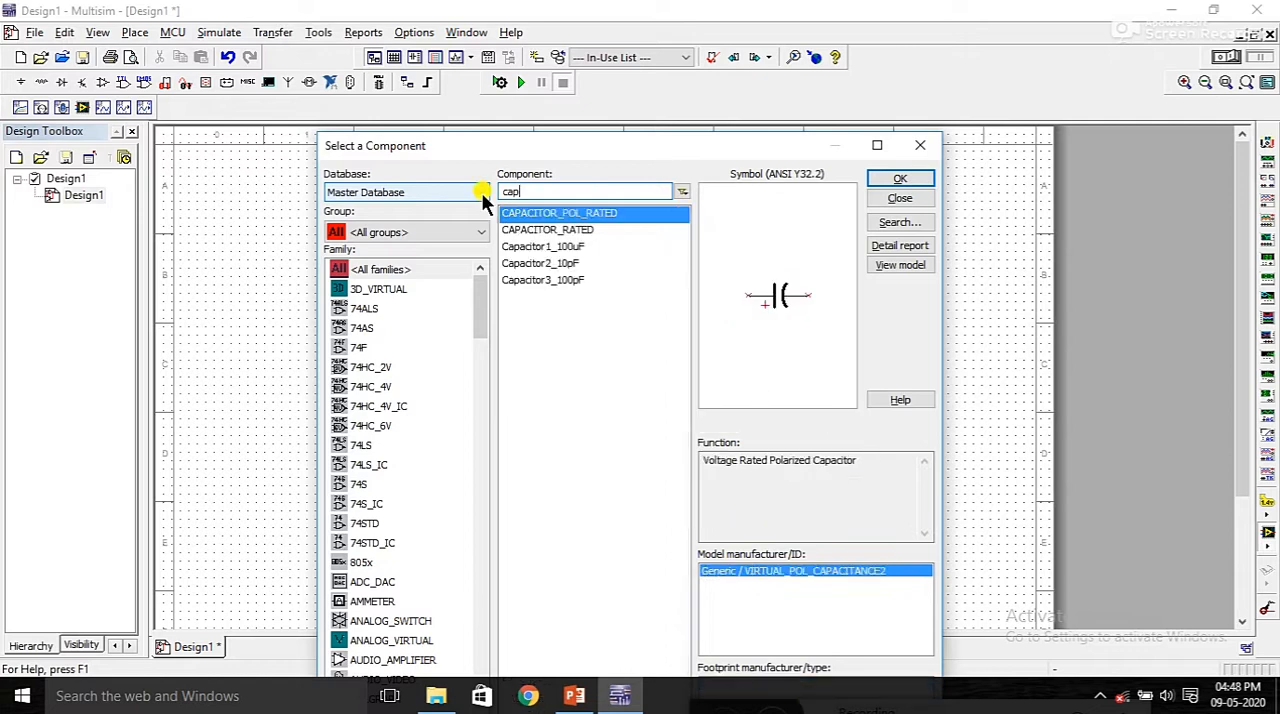
type("a")
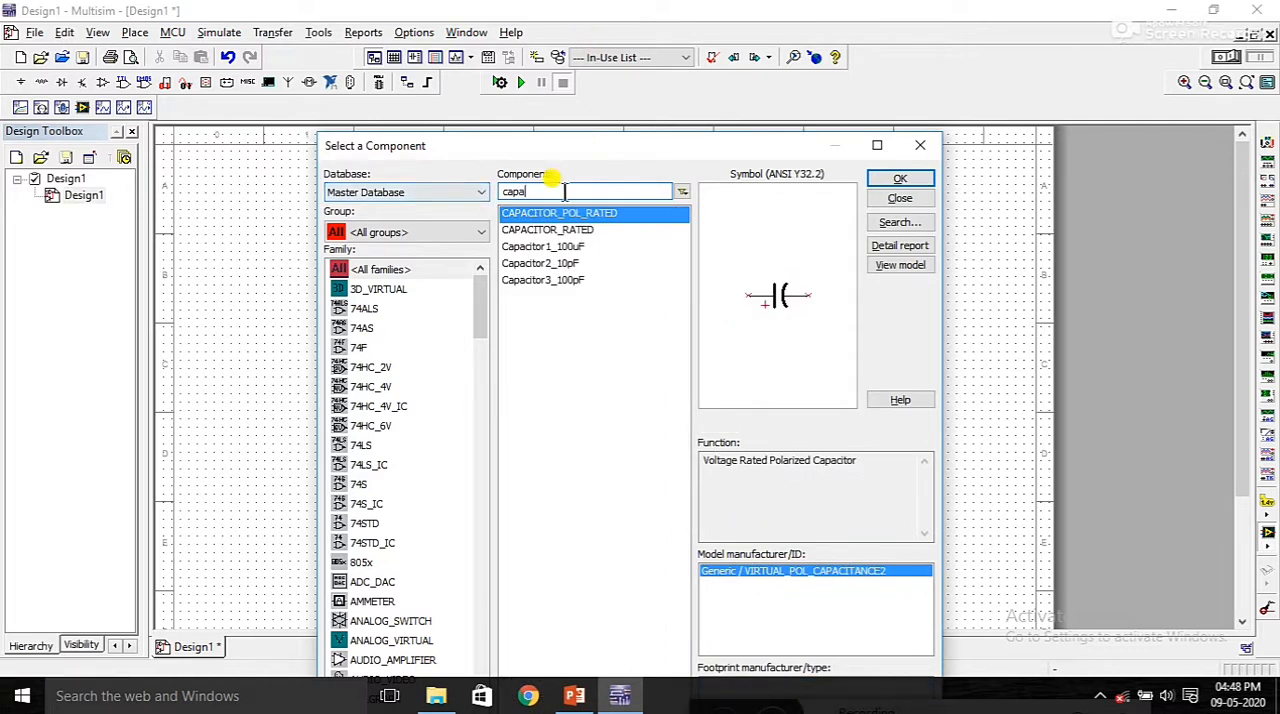
left_click(558, 230)
left_click(902, 181)
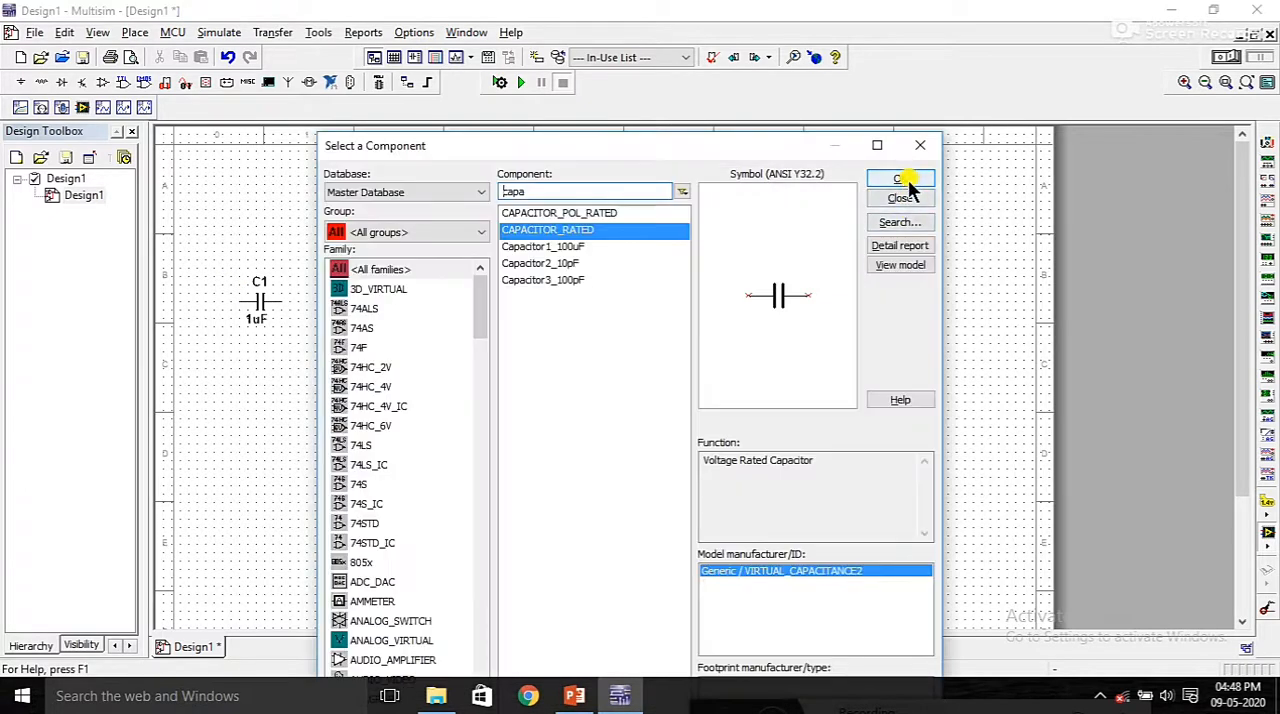
left_click(903, 181)
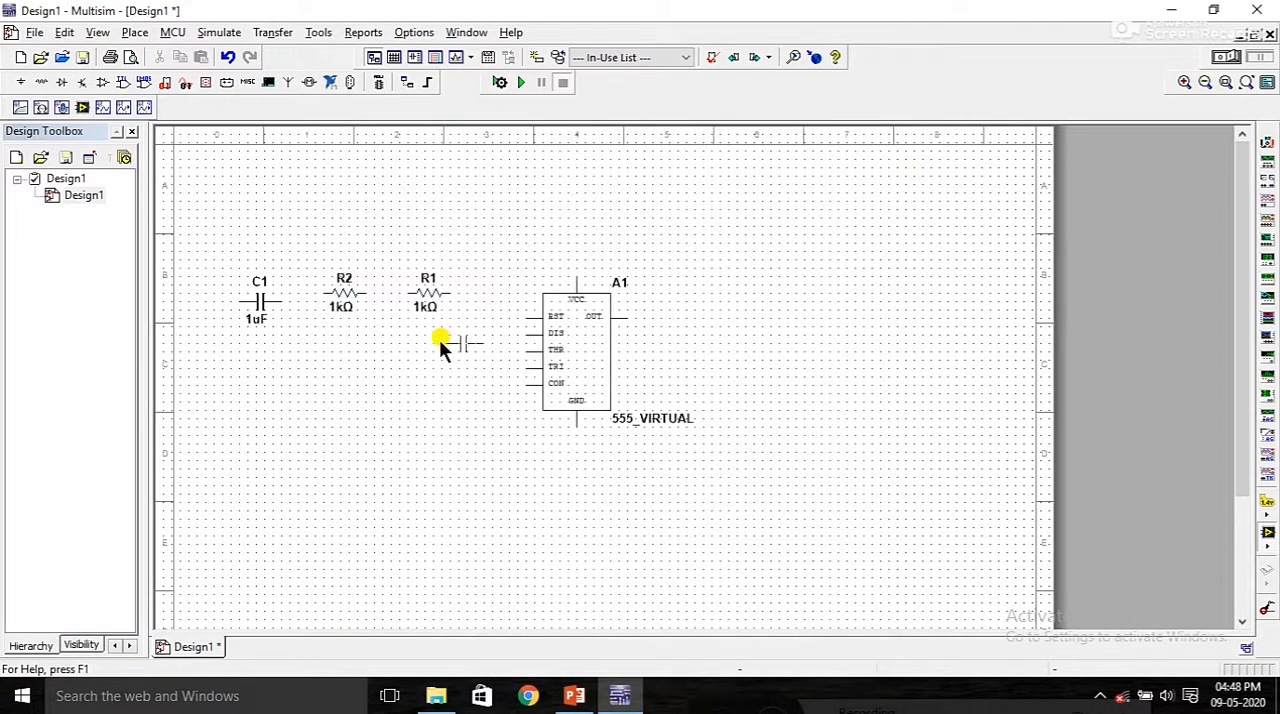
left_click(405, 338)
left_click(900, 179)
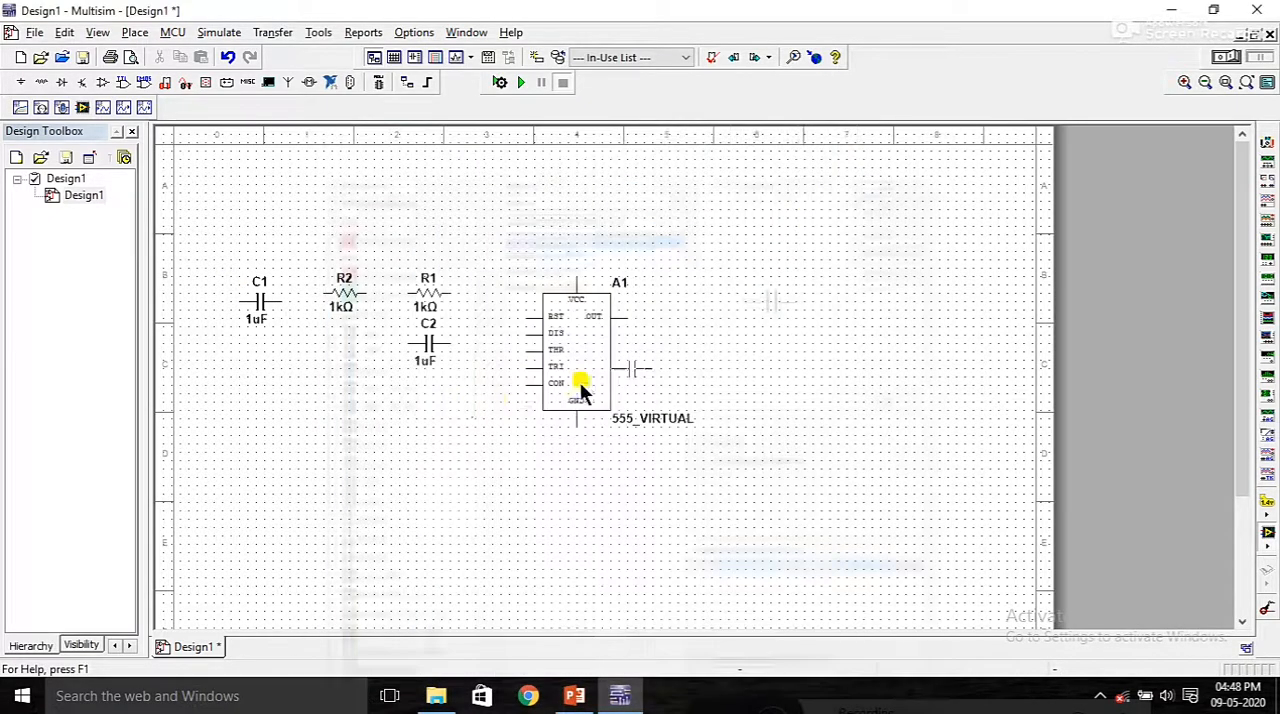
left_click(457, 410)
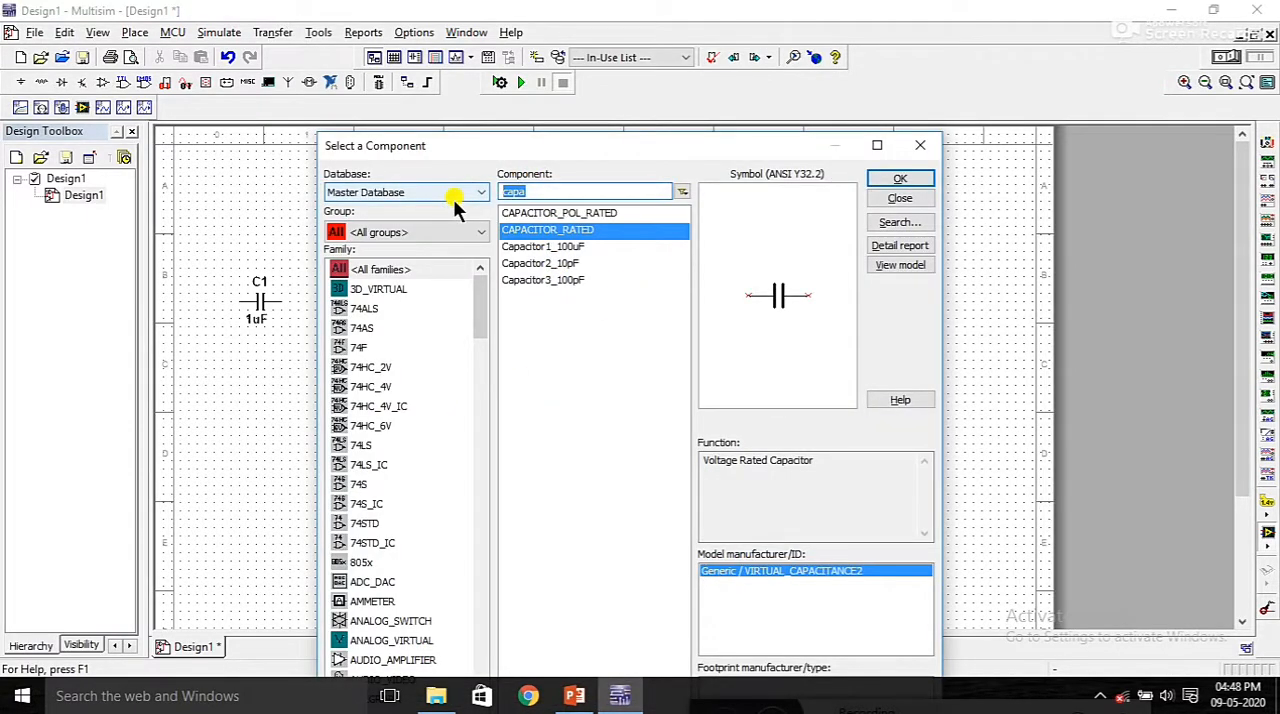
Step: Place a 1N4001G diode above capacitor C1 and resistor R2
type("1n4")
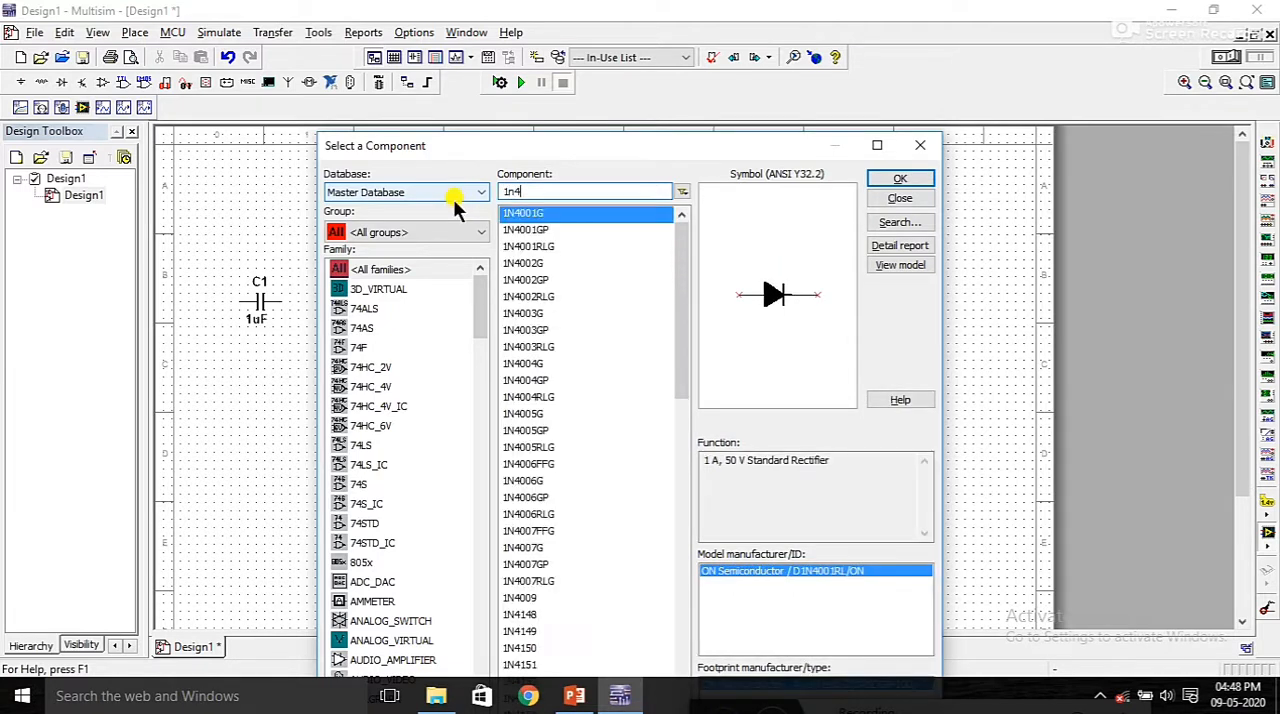
left_click(600, 215)
left_click(901, 178)
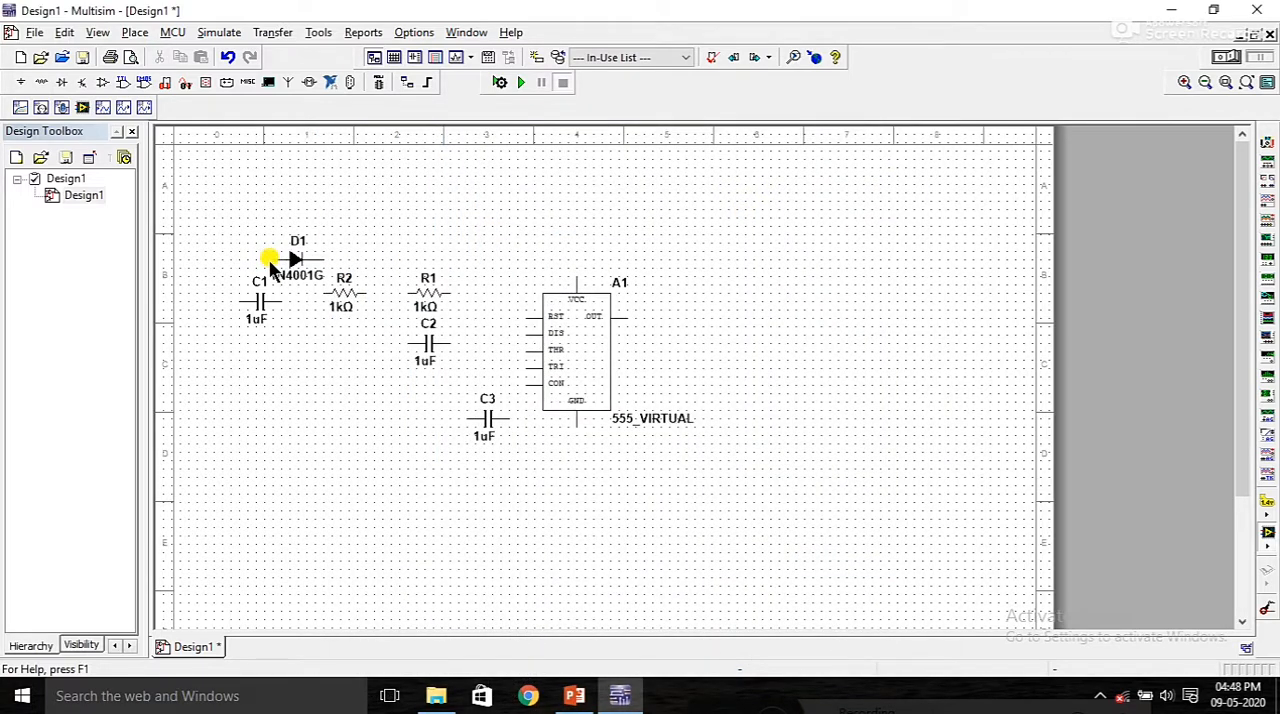
left_click(270, 265)
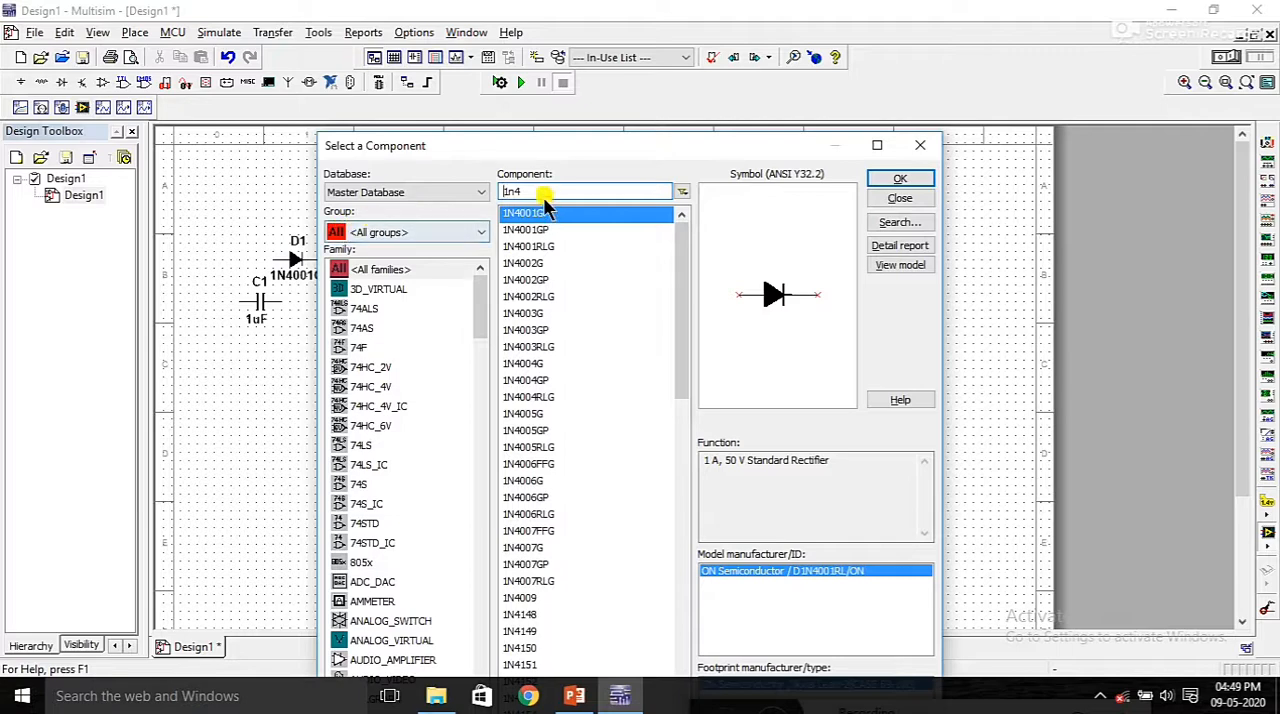
Step: Place a VCC supply symbol directly above the 555 timer's VCC pin
type("vcc")
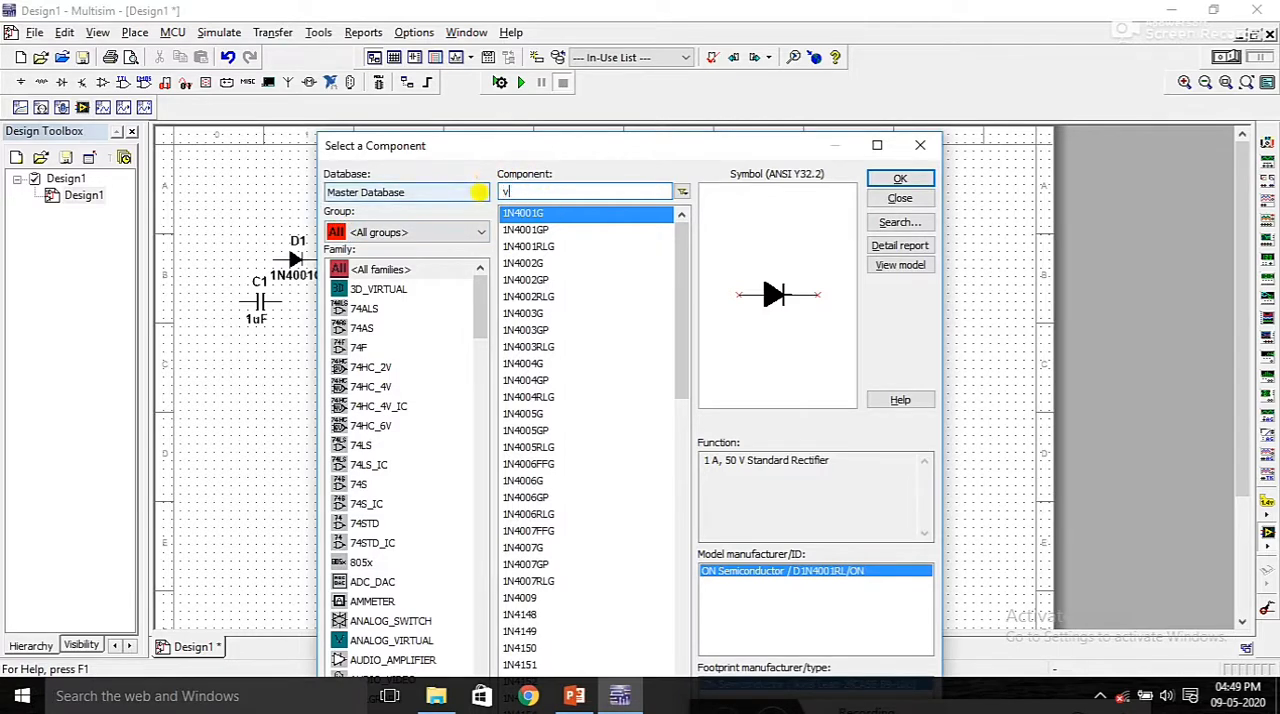
left_click(900, 178)
left_click(575, 196)
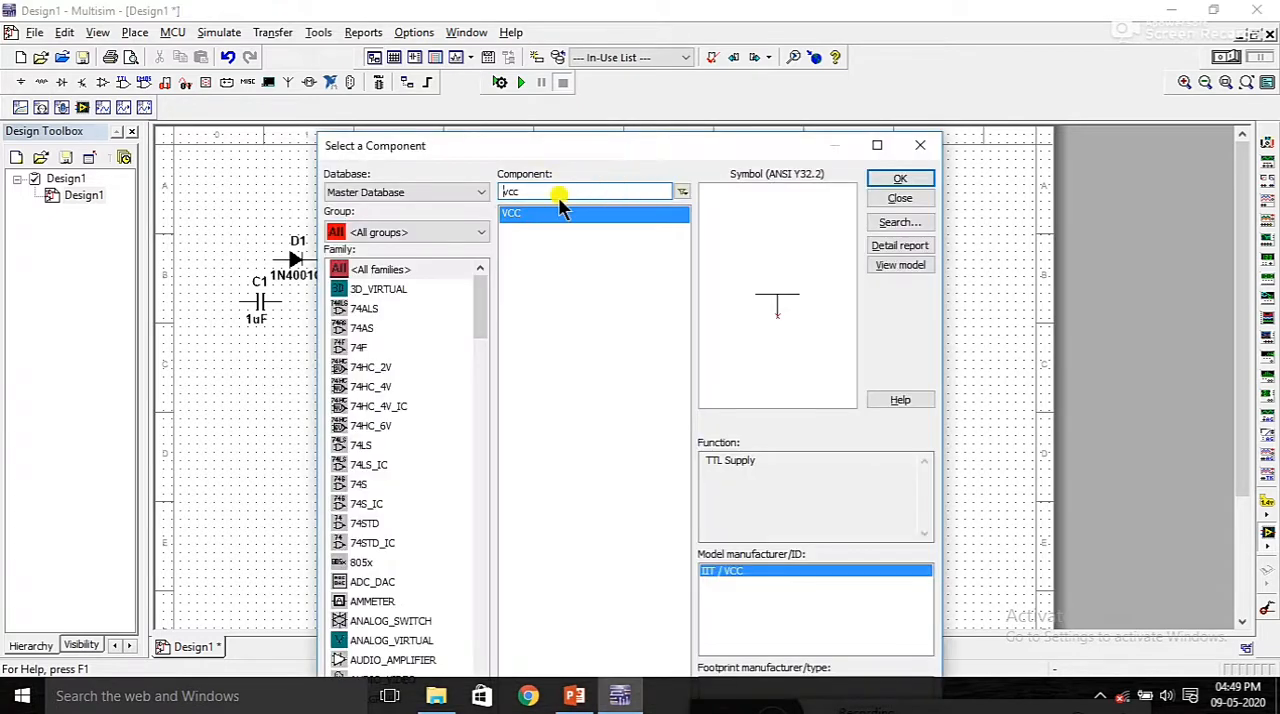
Step: Place a GROUND symbol below the 555 timer's GND pin and finish selecting components
type("gfrou")
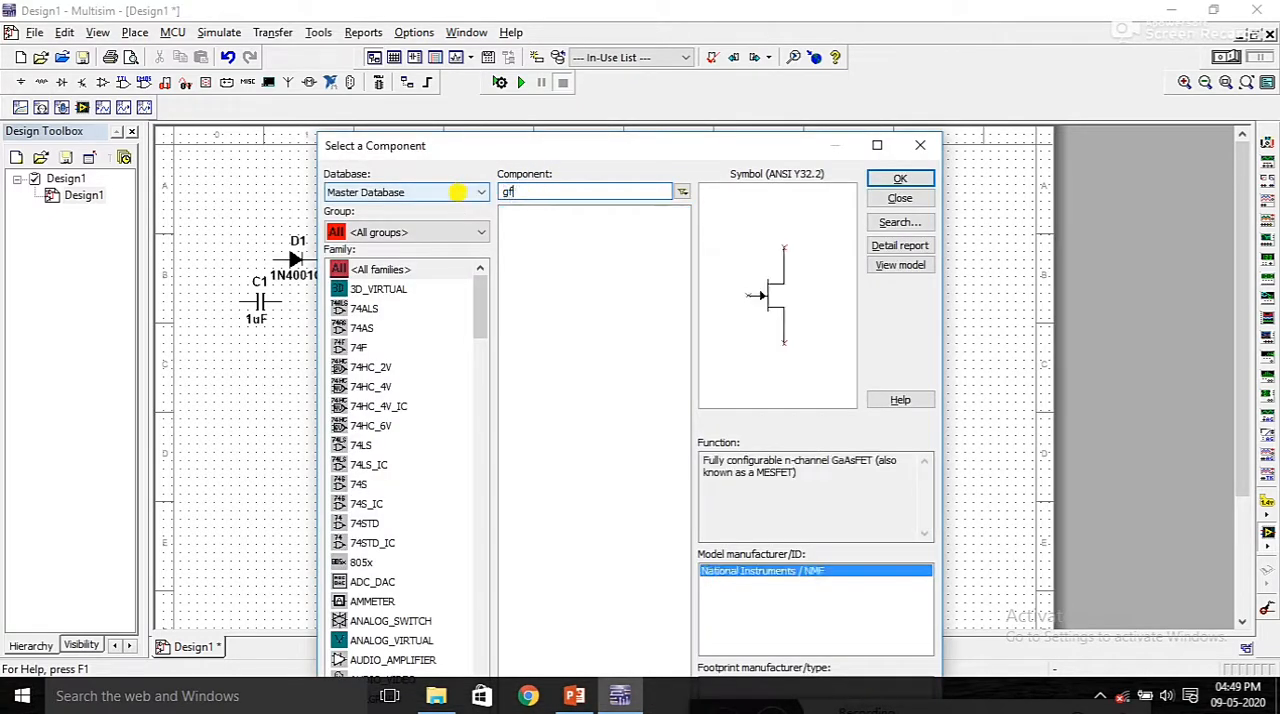
key("BackSpace")
key("BackSpace")
key("BackSpace")
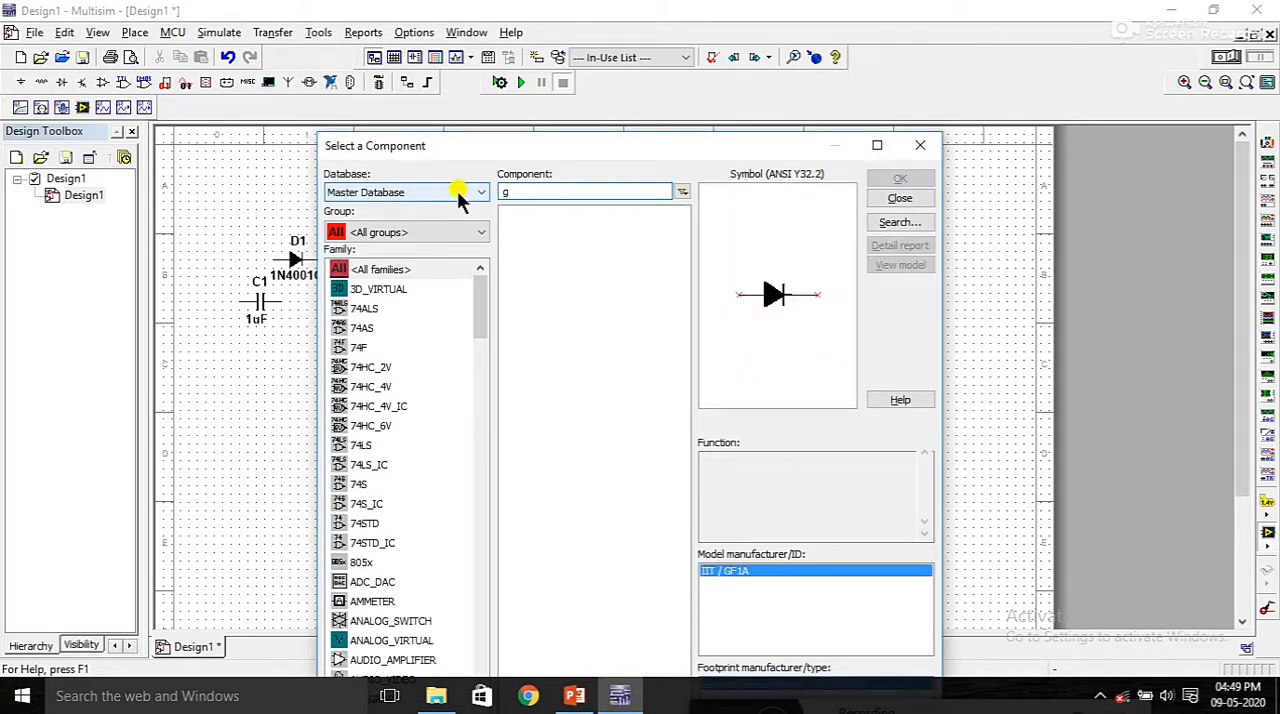
type("roun")
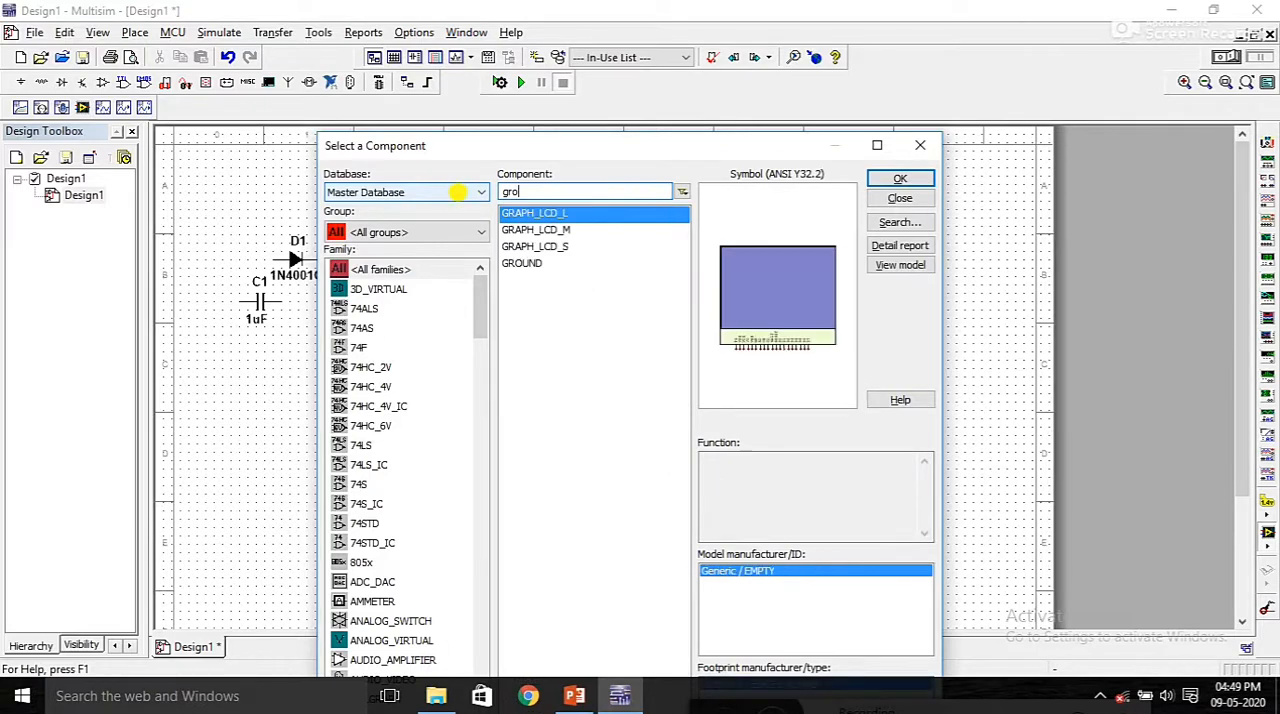
left_click(906, 179)
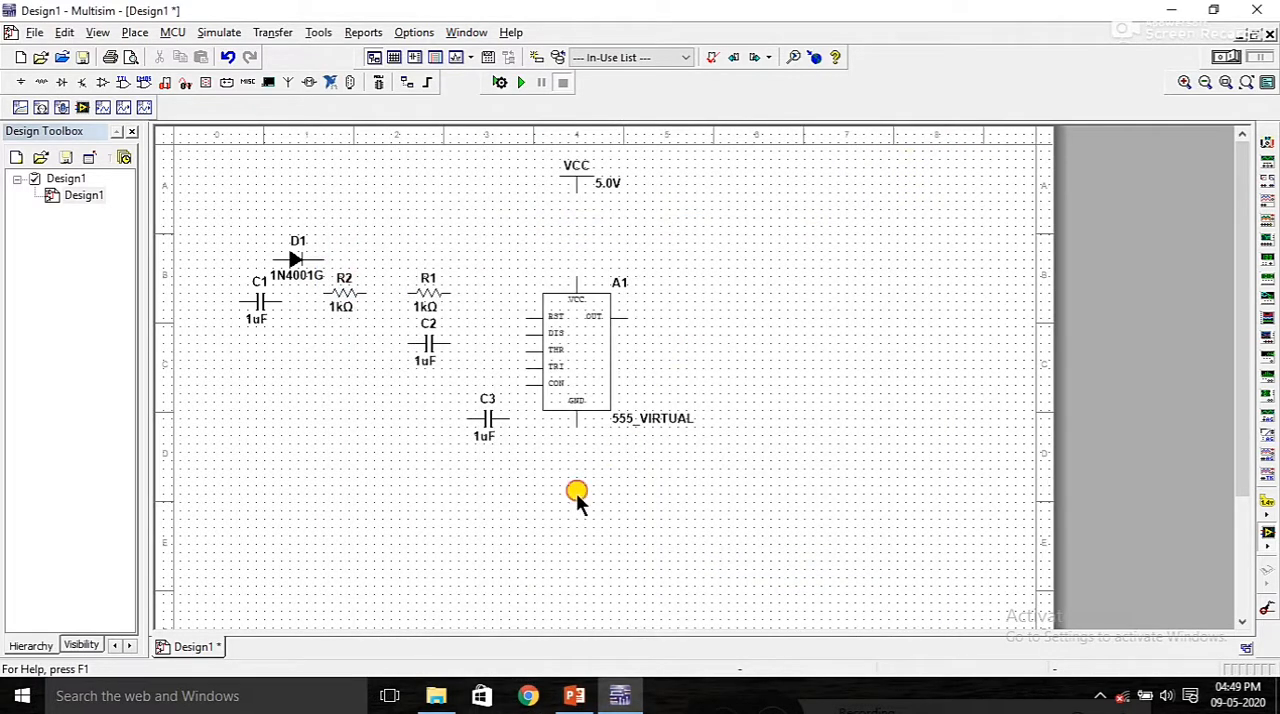
left_click(576, 491)
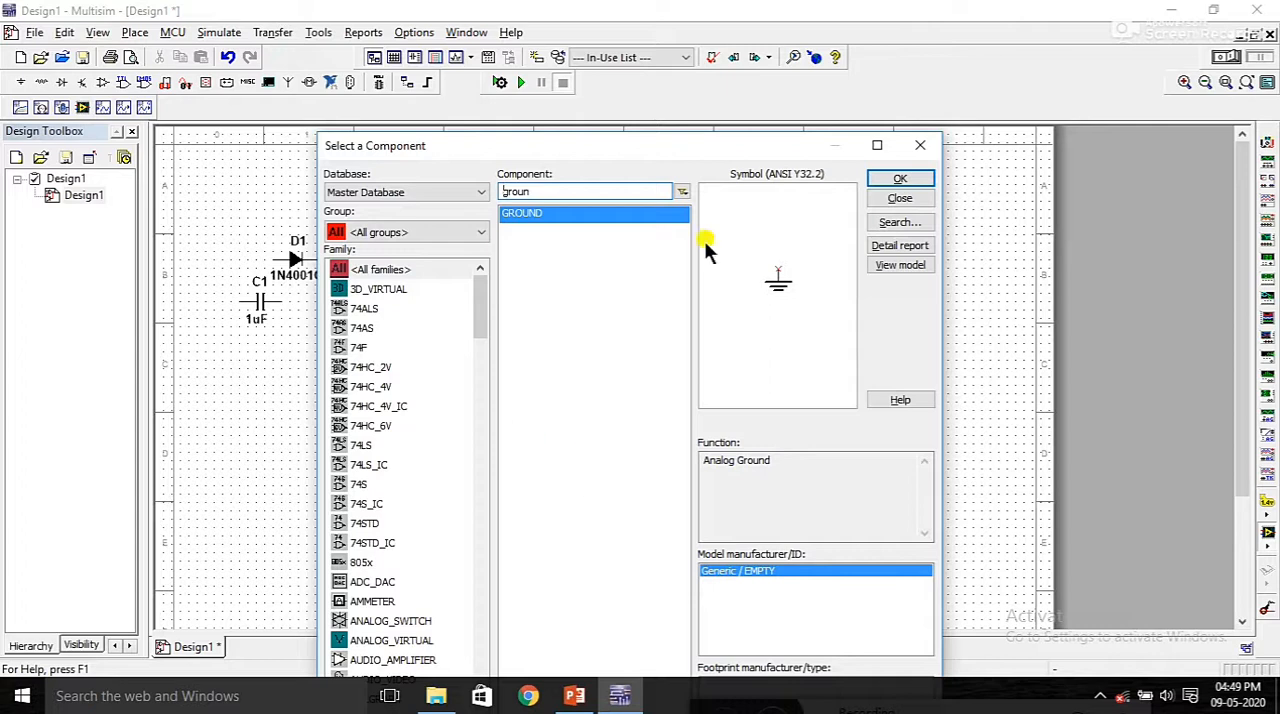
left_click(920, 147)
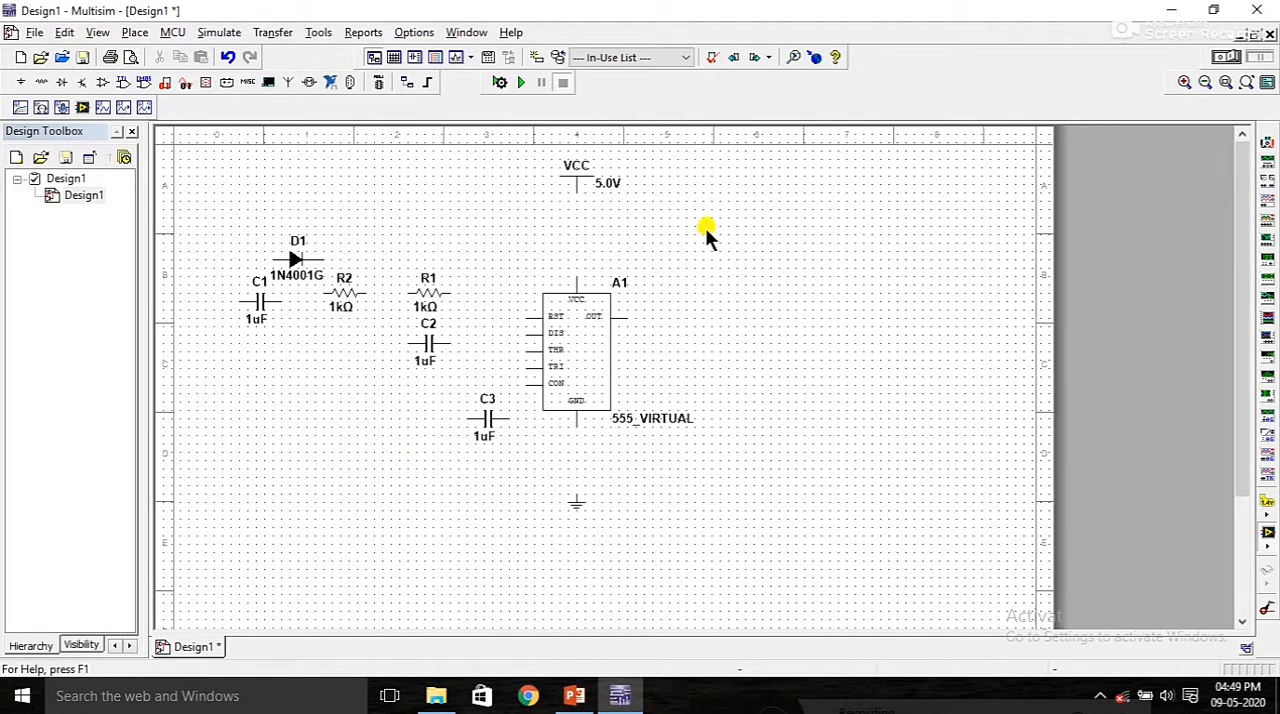
Step: Rotate resistor R1 and capacitors C2 and C3 90° clockwise so they stand vertically
left_click(432, 290)
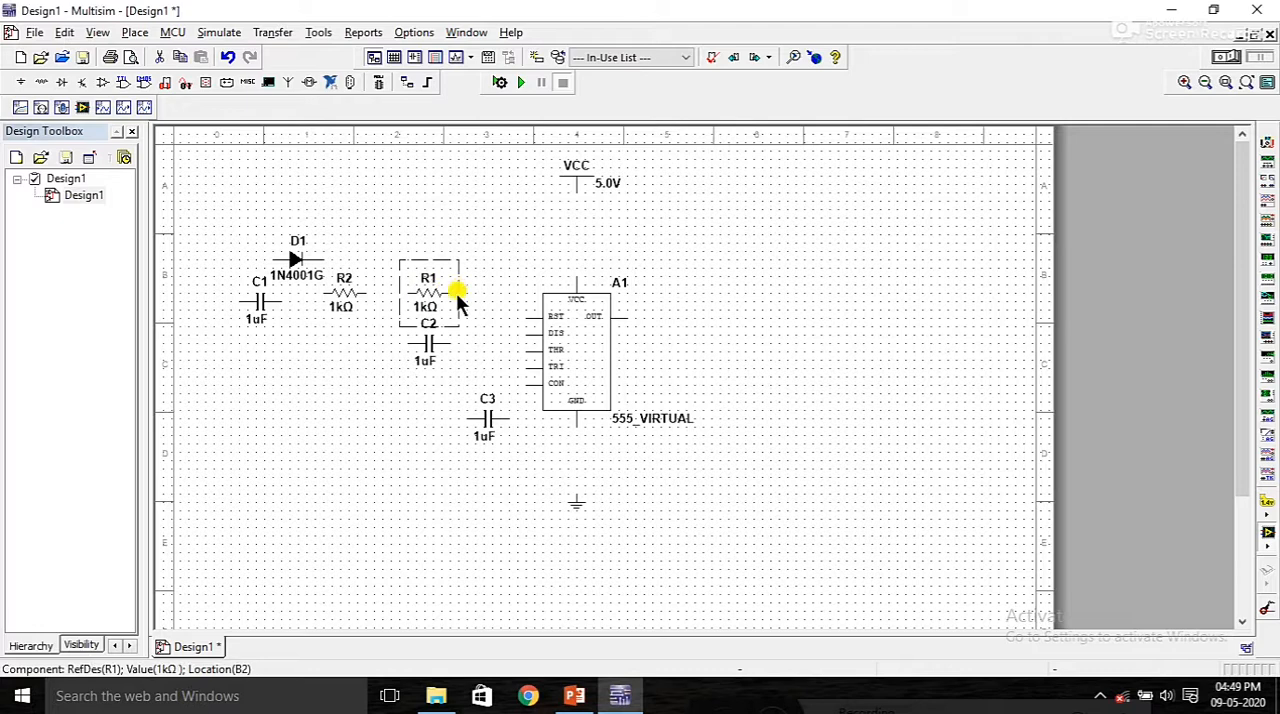
right_click(430, 294)
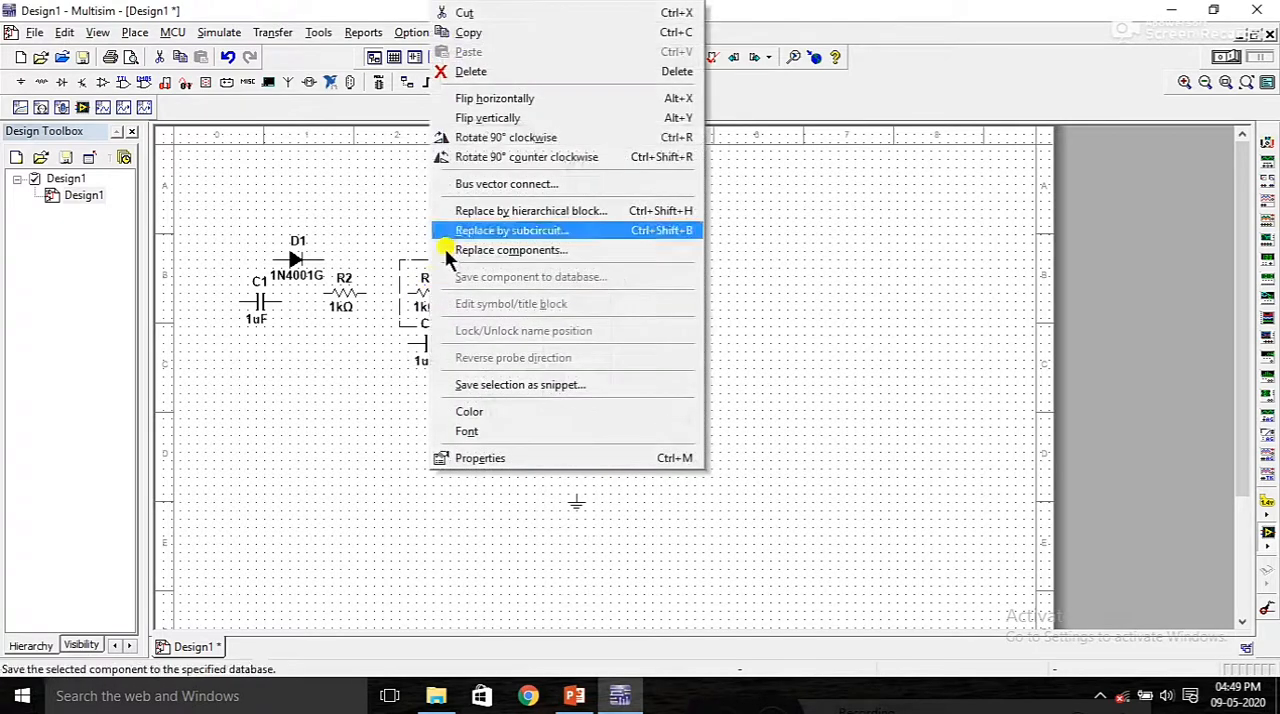
left_click(487, 135)
left_click(431, 352)
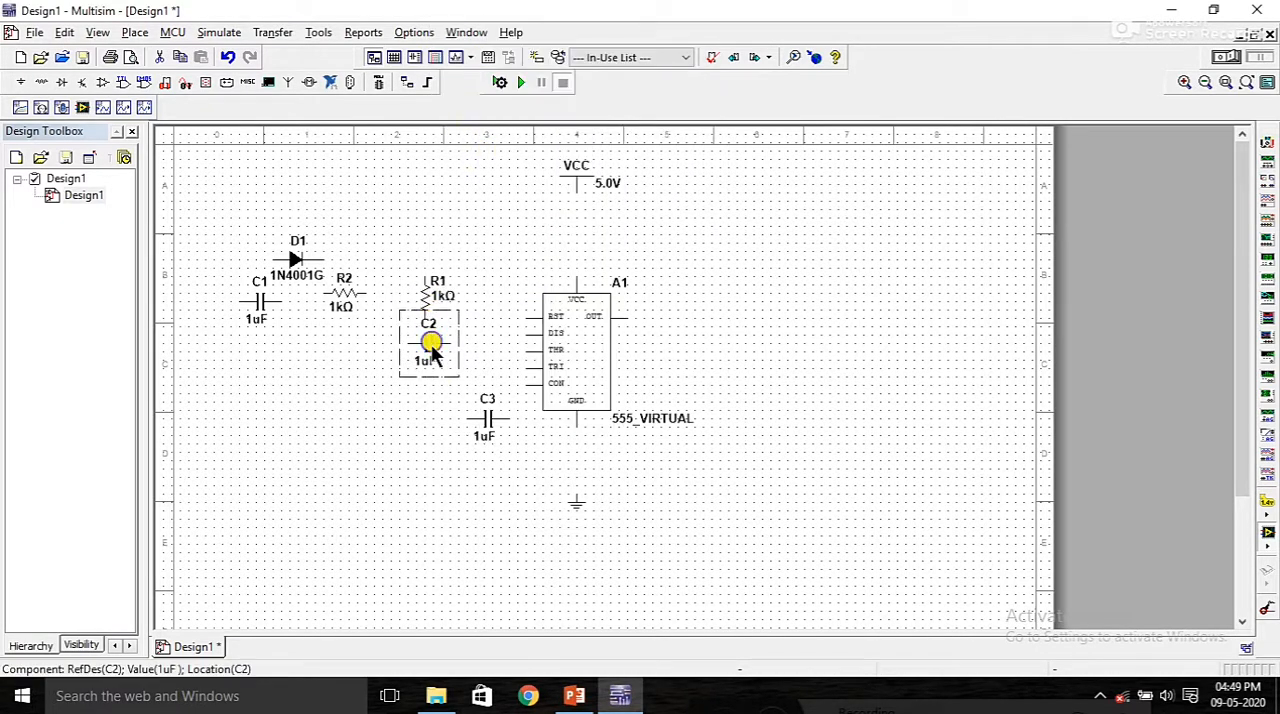
right_click(431, 352)
left_click(492, 134)
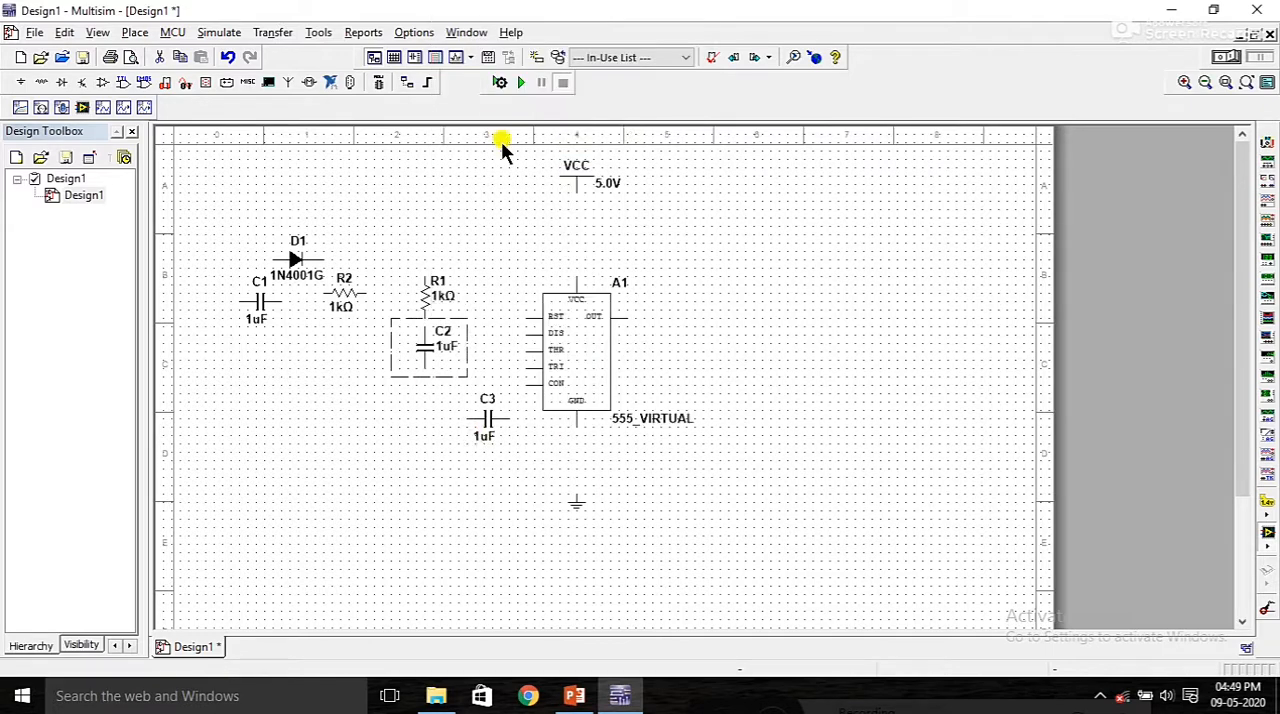
left_click(496, 419)
right_click(499, 417)
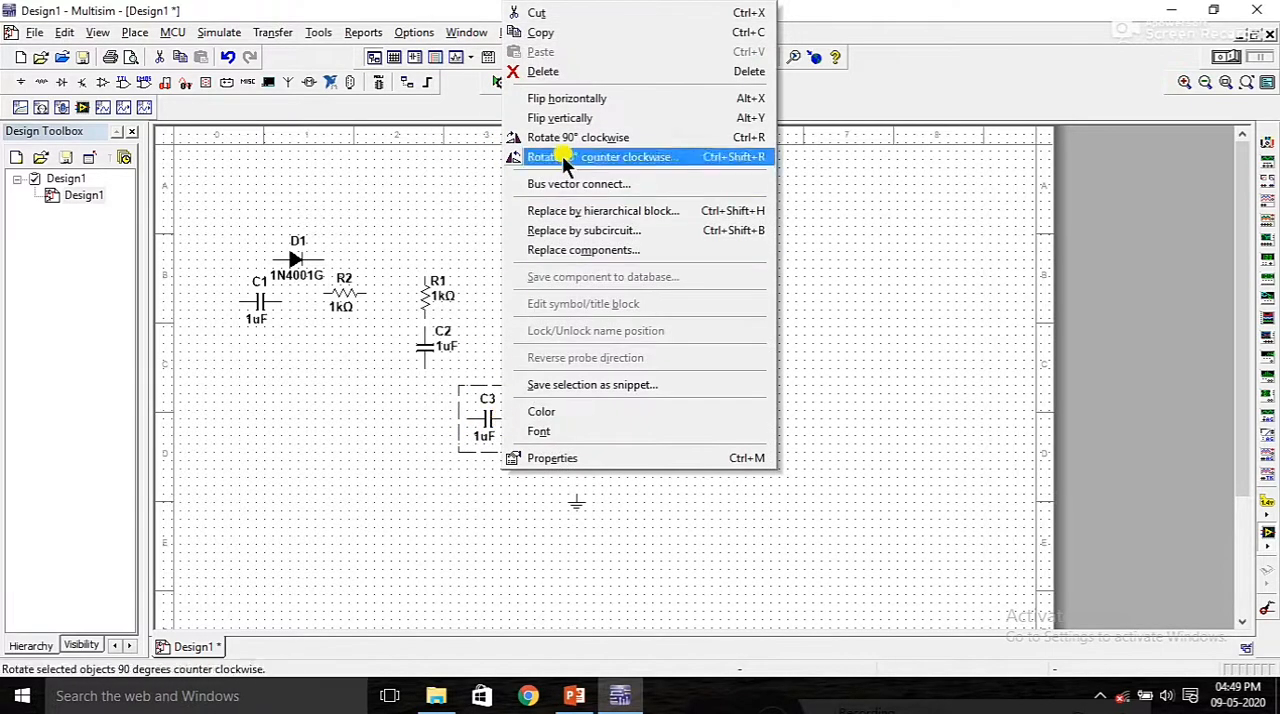
left_click(531, 137)
left_click(303, 262)
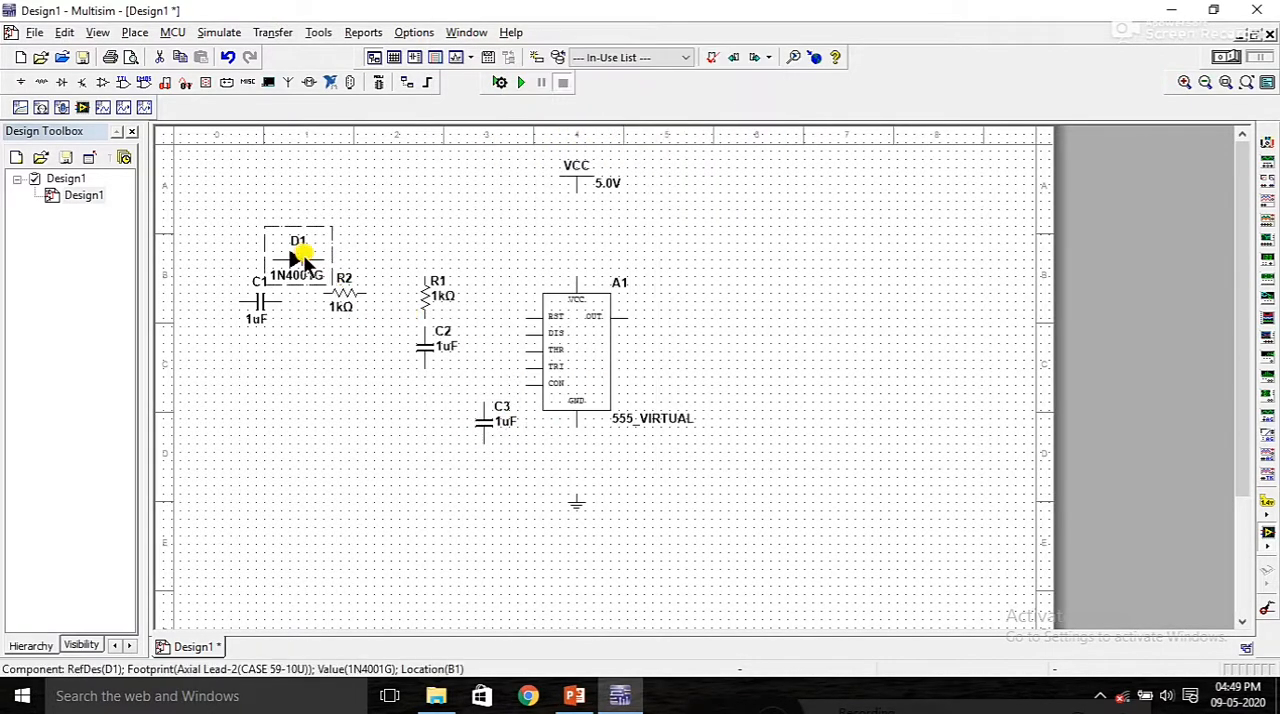
right_click(303, 262)
left_click(271, 329)
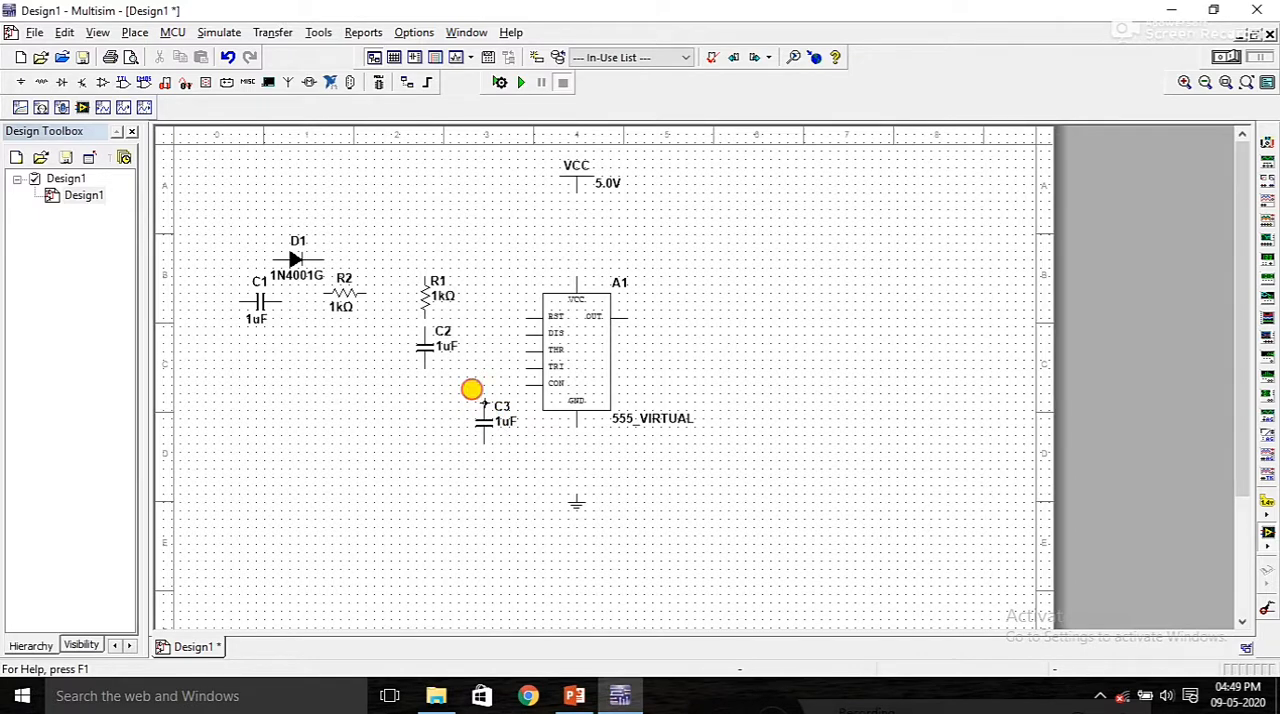
Step: Wire capacitor C3 between the 555 timer's CON and GND pins
left_click(484, 386)
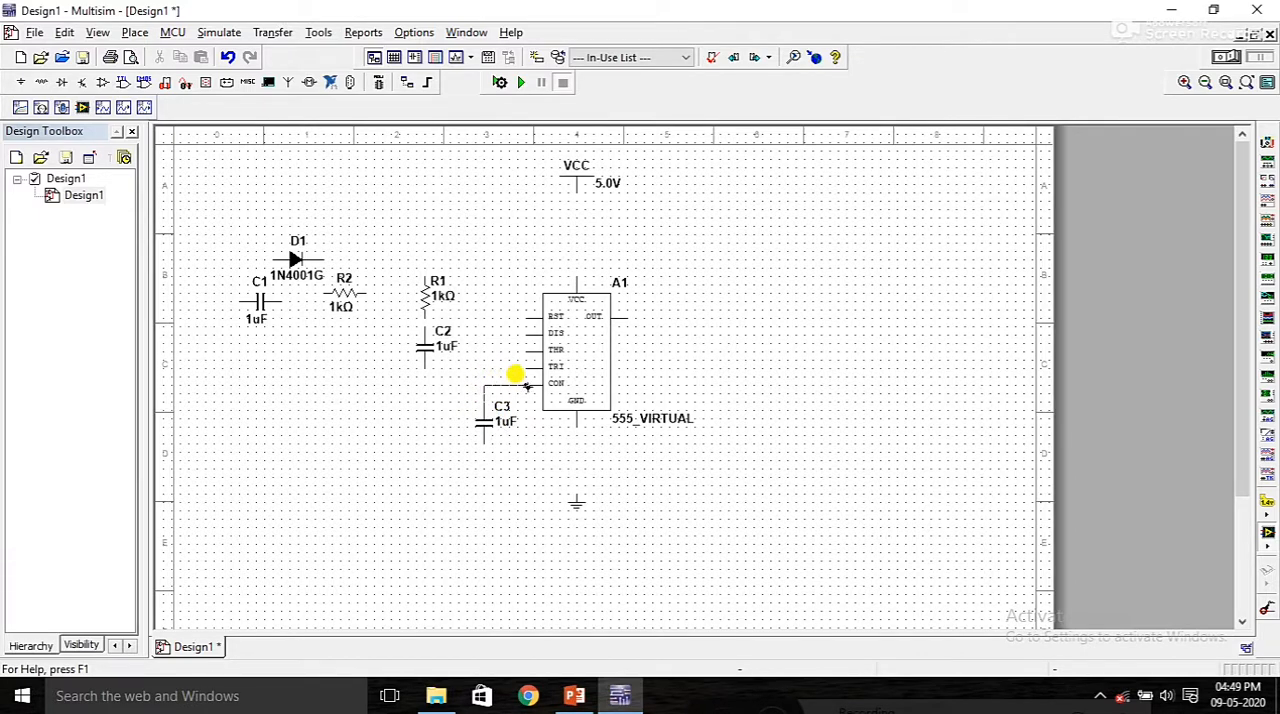
left_click(527, 386)
left_click(485, 440)
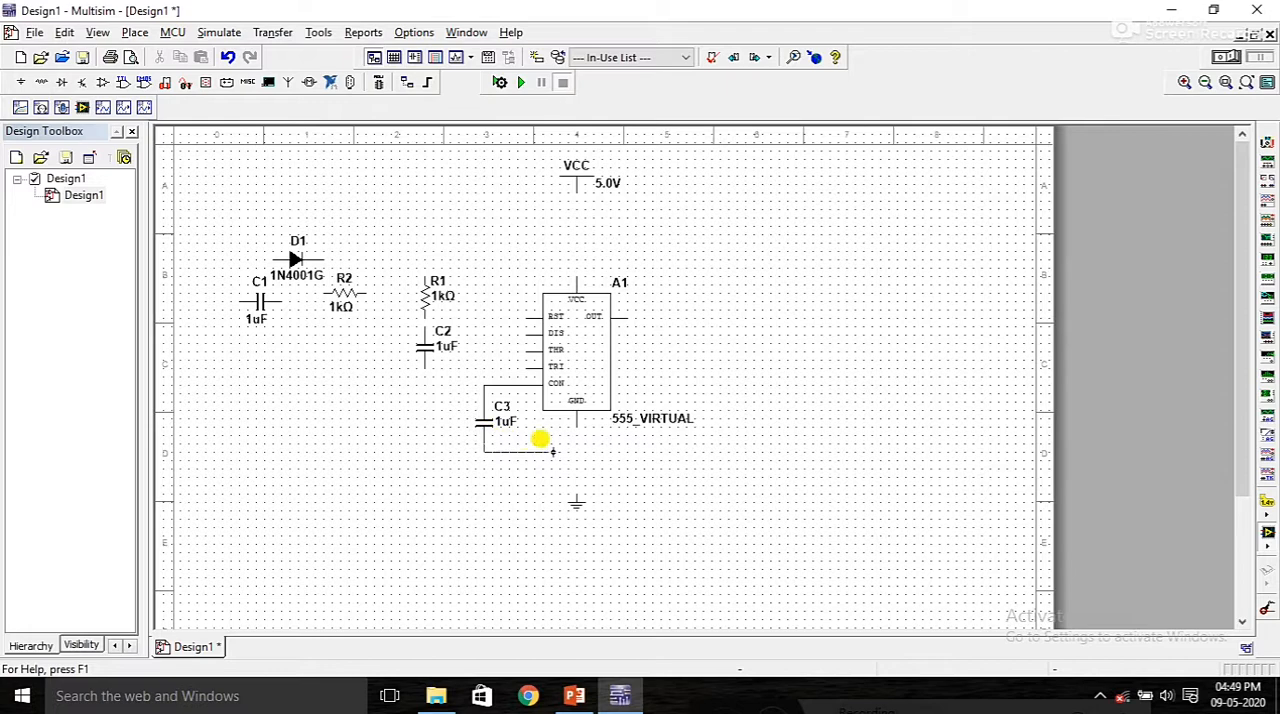
left_click(576, 427)
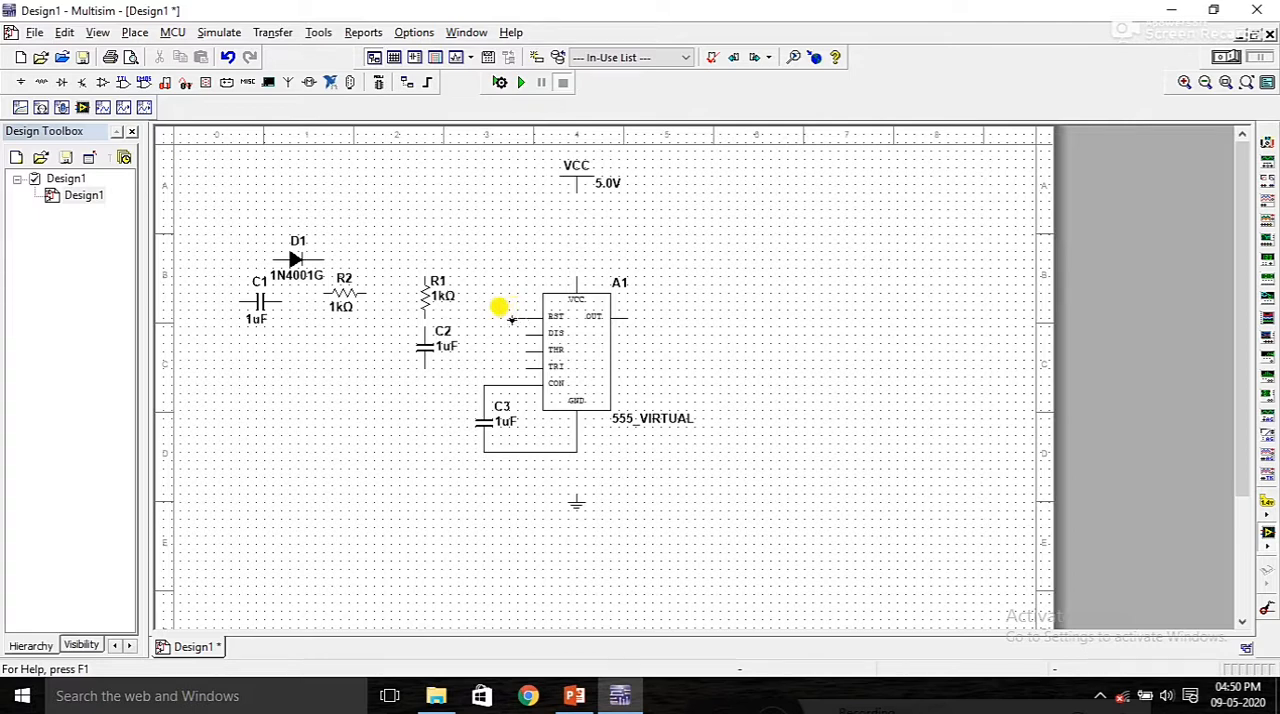
Step: Wire the timer's RST and VCC pins and the upper end of resistor R1 to the VCC supply
left_click(508, 317)
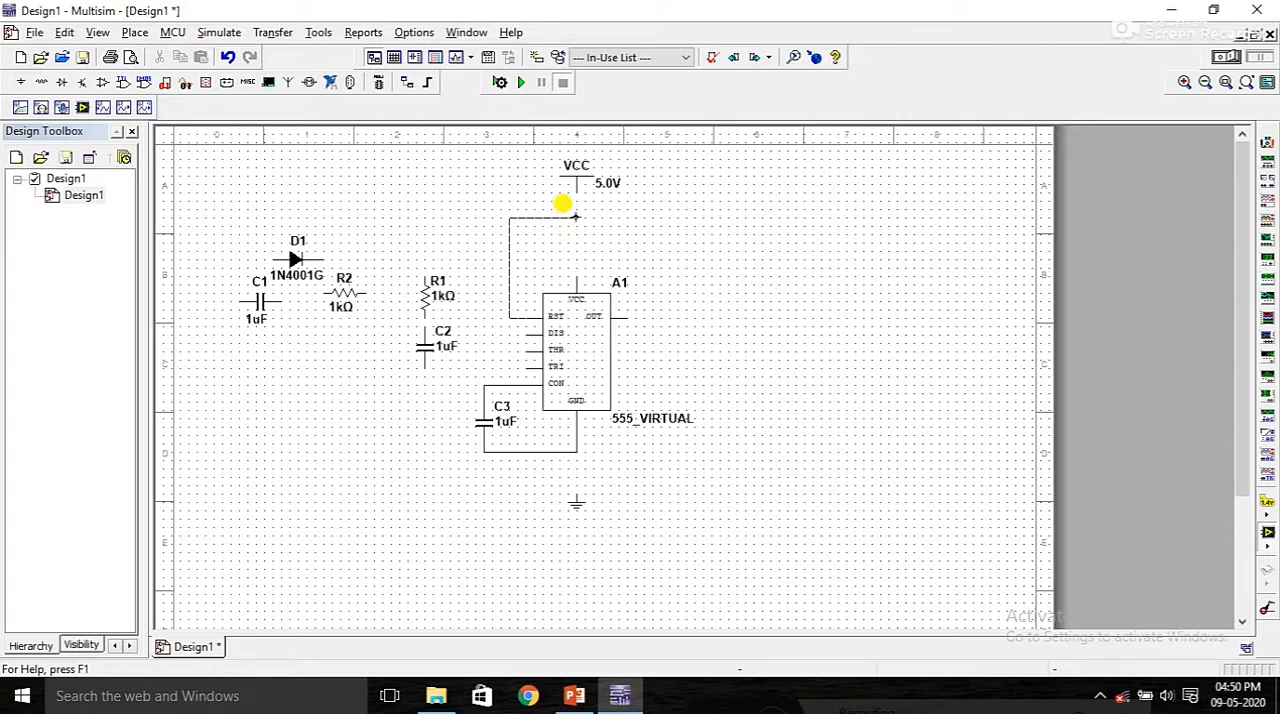
left_click(570, 180)
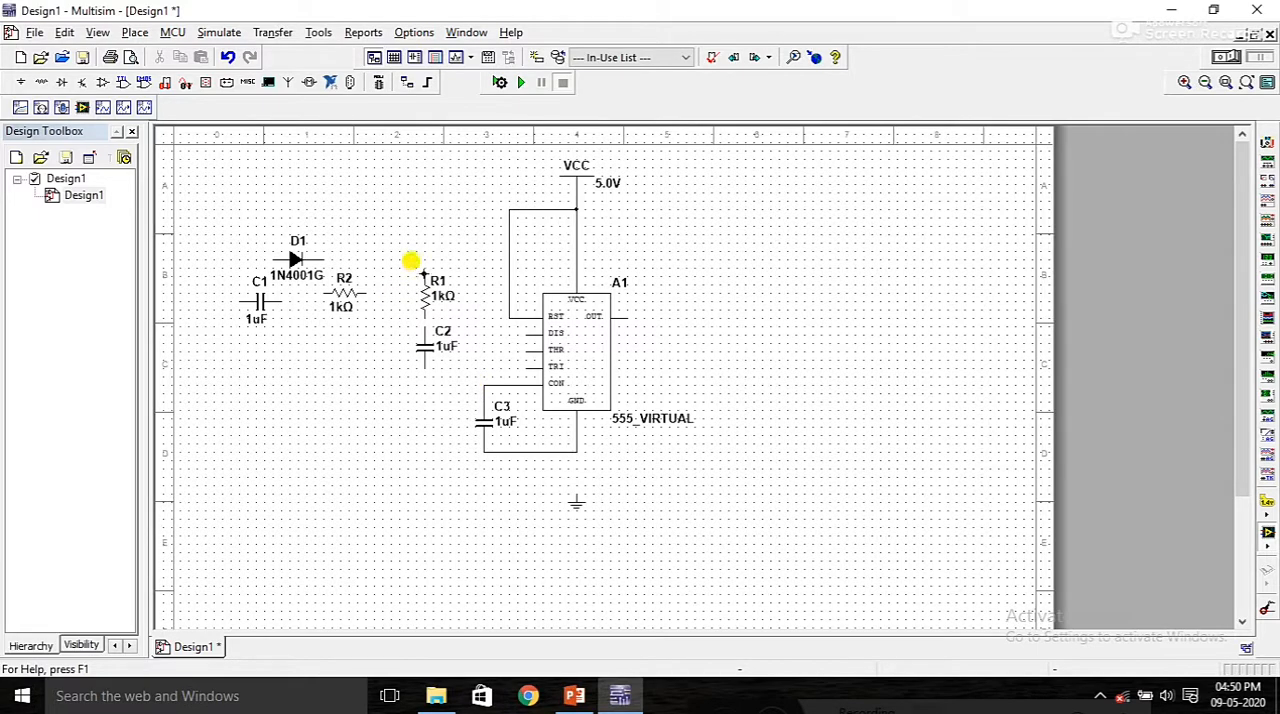
left_click(424, 273)
left_click(509, 209)
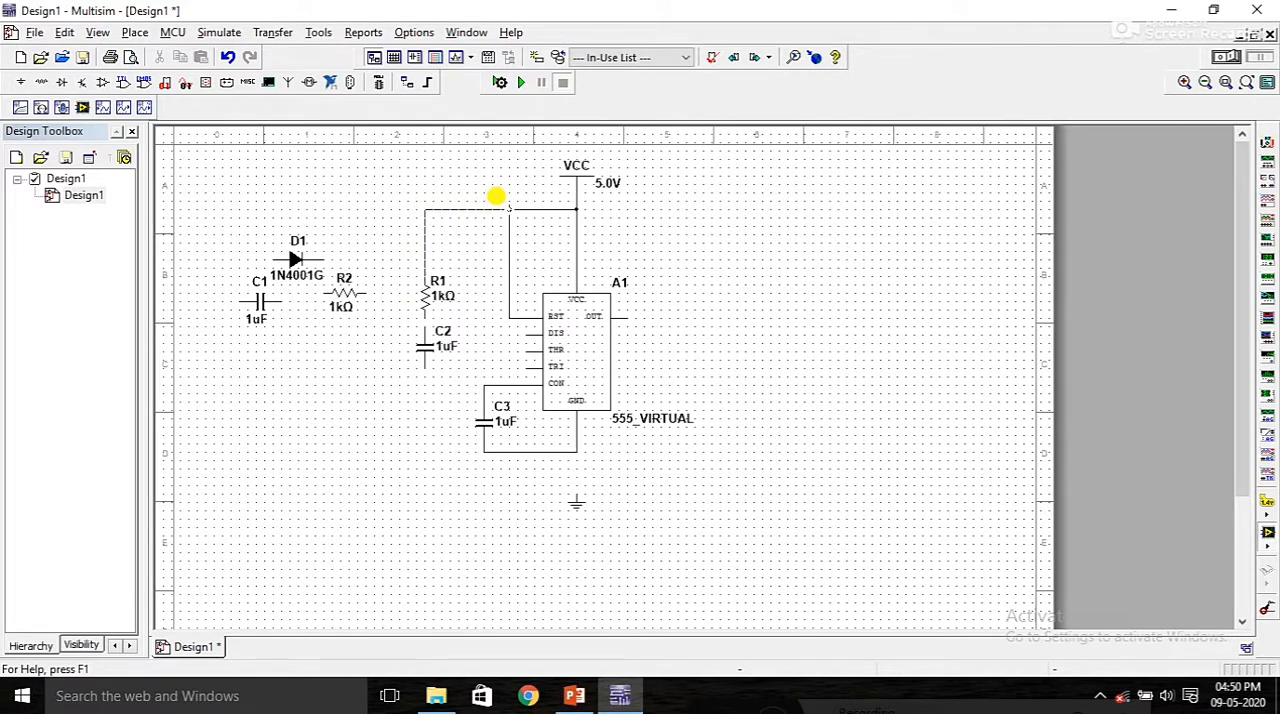
Step: Move resistor R1 up and capacitor C2 down slightly to widen the gap between them
left_click_drag(434, 288, 430, 256)
left_click_drag(424, 341, 424, 350)
left_click(506, 360)
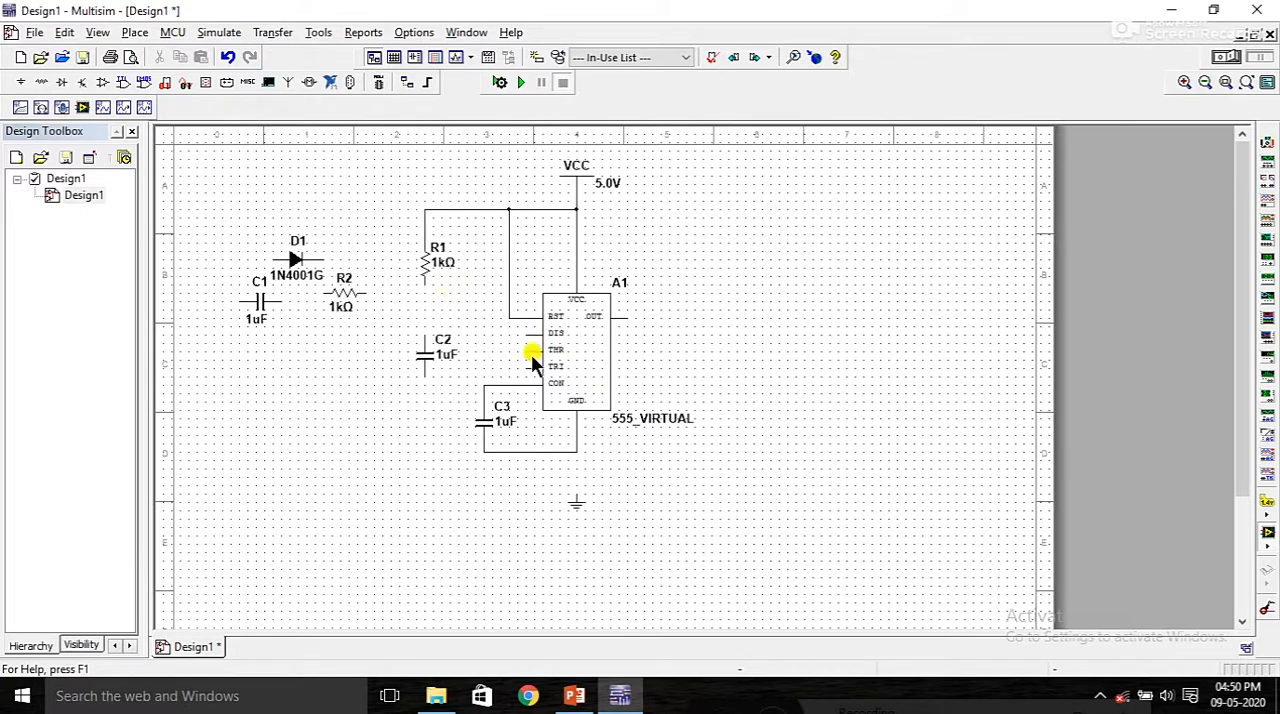
Step: Wire the timer's THR and DIS pins together and connect them to the junction of R1 and C2
left_click(523, 352)
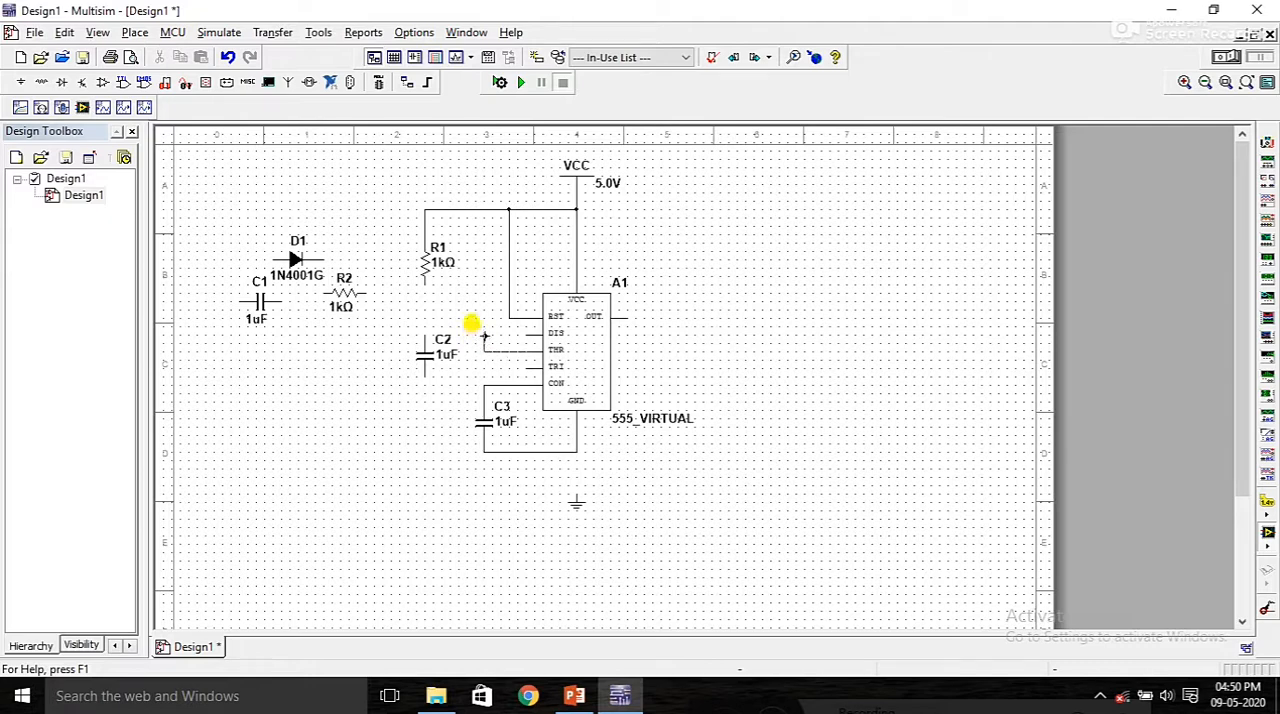
left_click(484, 337)
left_click(523, 337)
left_click(428, 300)
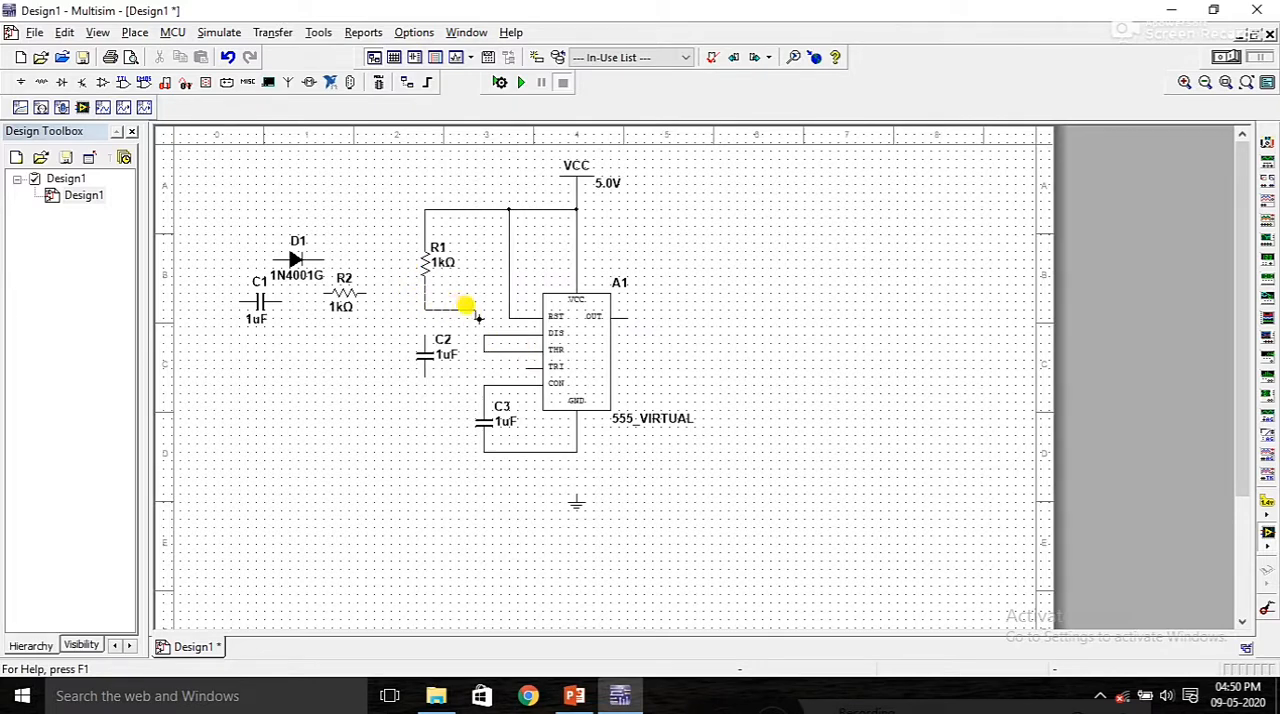
left_click(482, 331)
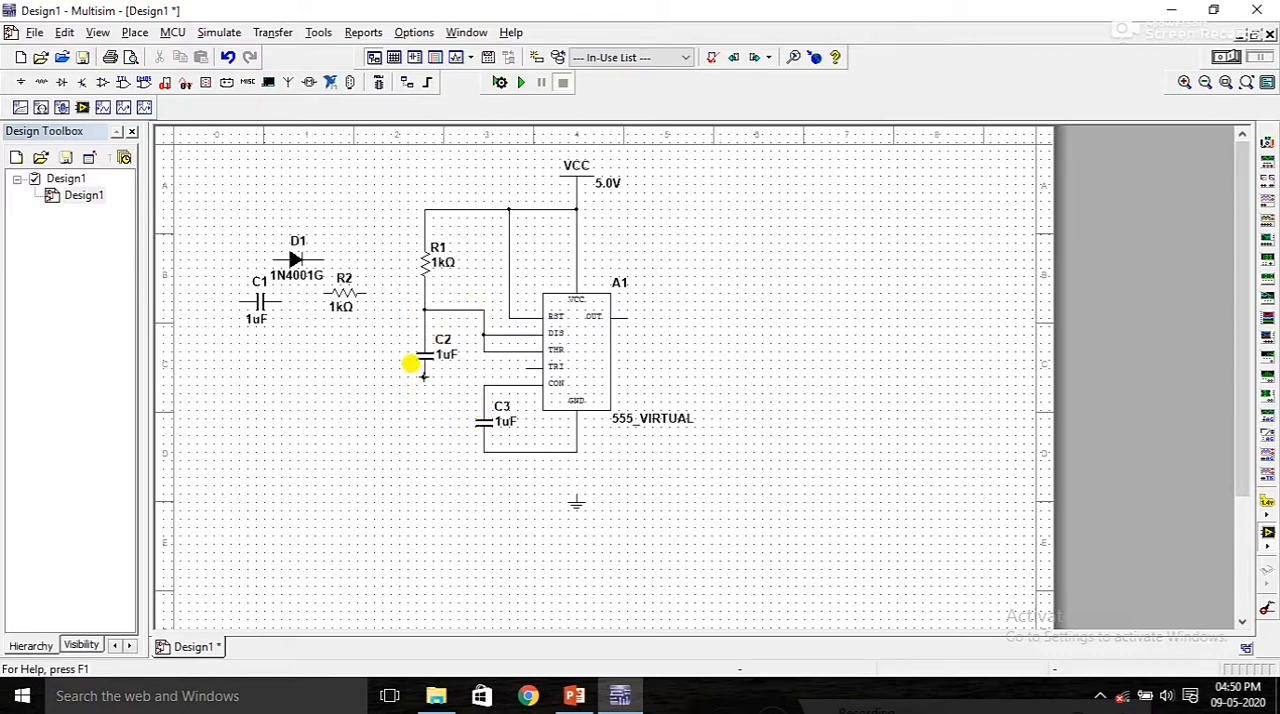
Step: Wire the lower end of capacitor C2 to the timer's GND line and connect that line to the ground symbol
left_click(411, 364)
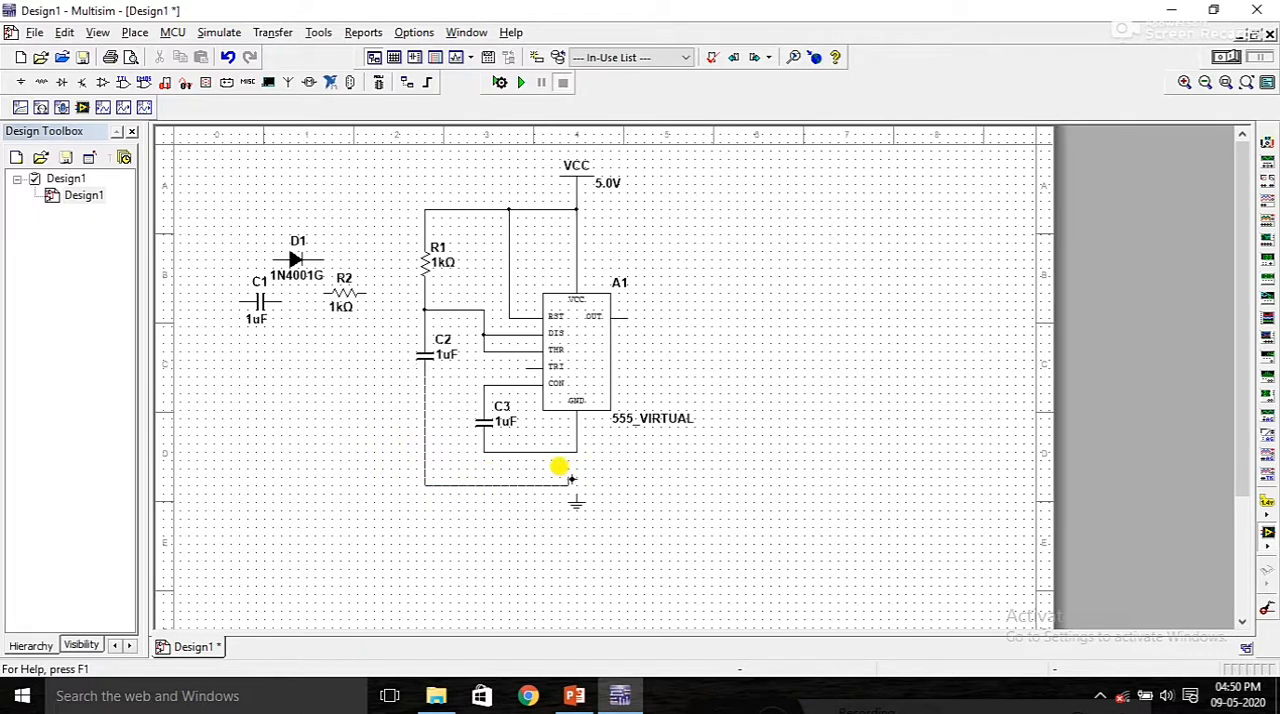
left_click(576, 452)
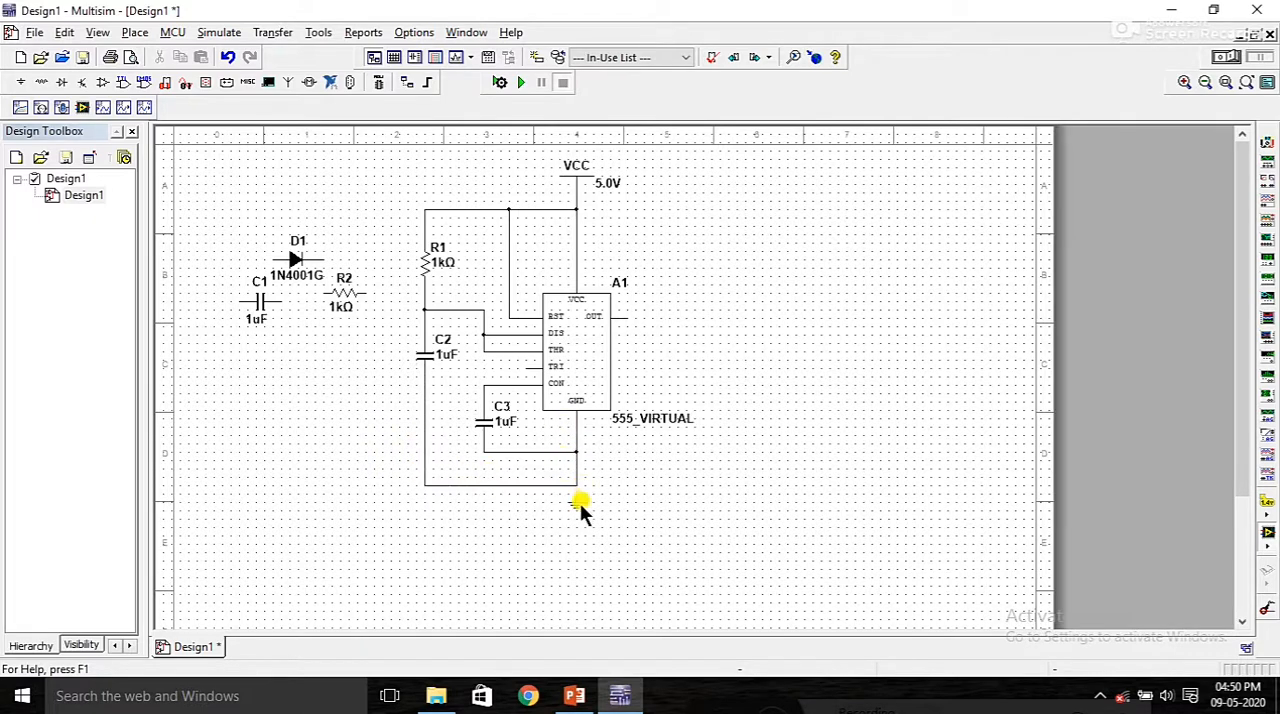
left_click(577, 502)
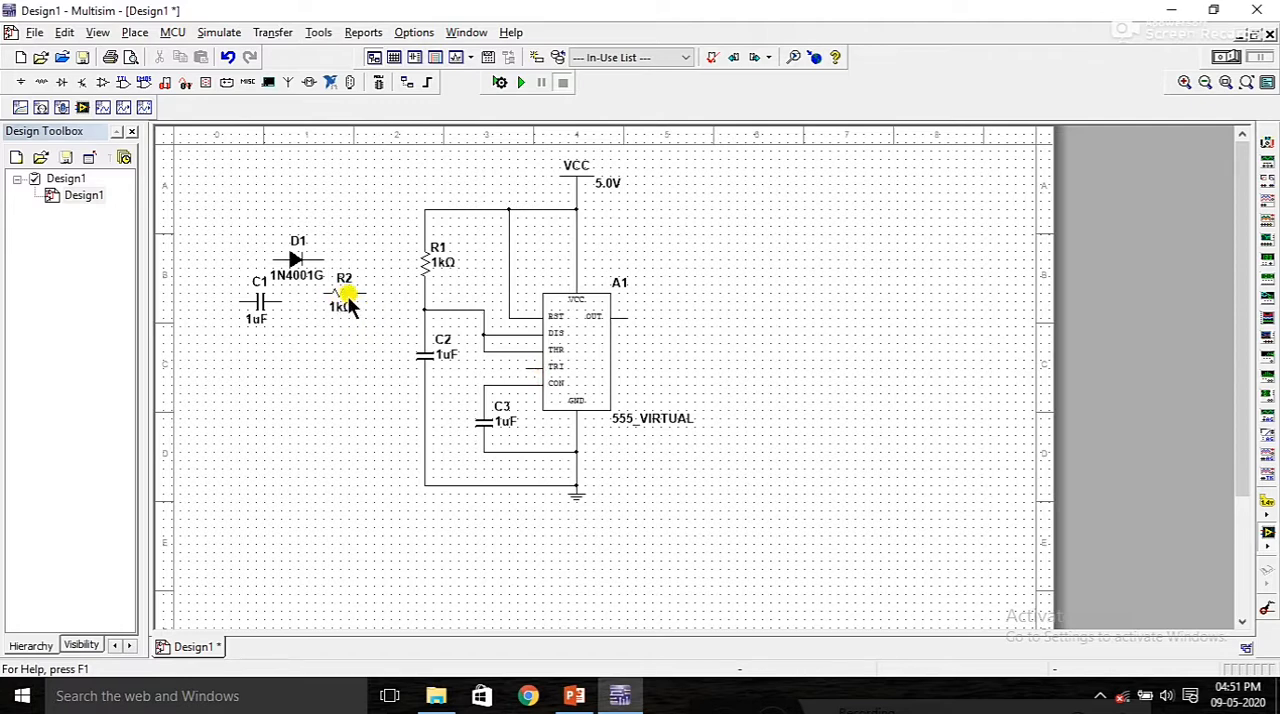
Step: Move resistor R2 down beside capacitor C2 and rotate it 90° clockwise
left_click_drag(343, 300, 354, 377)
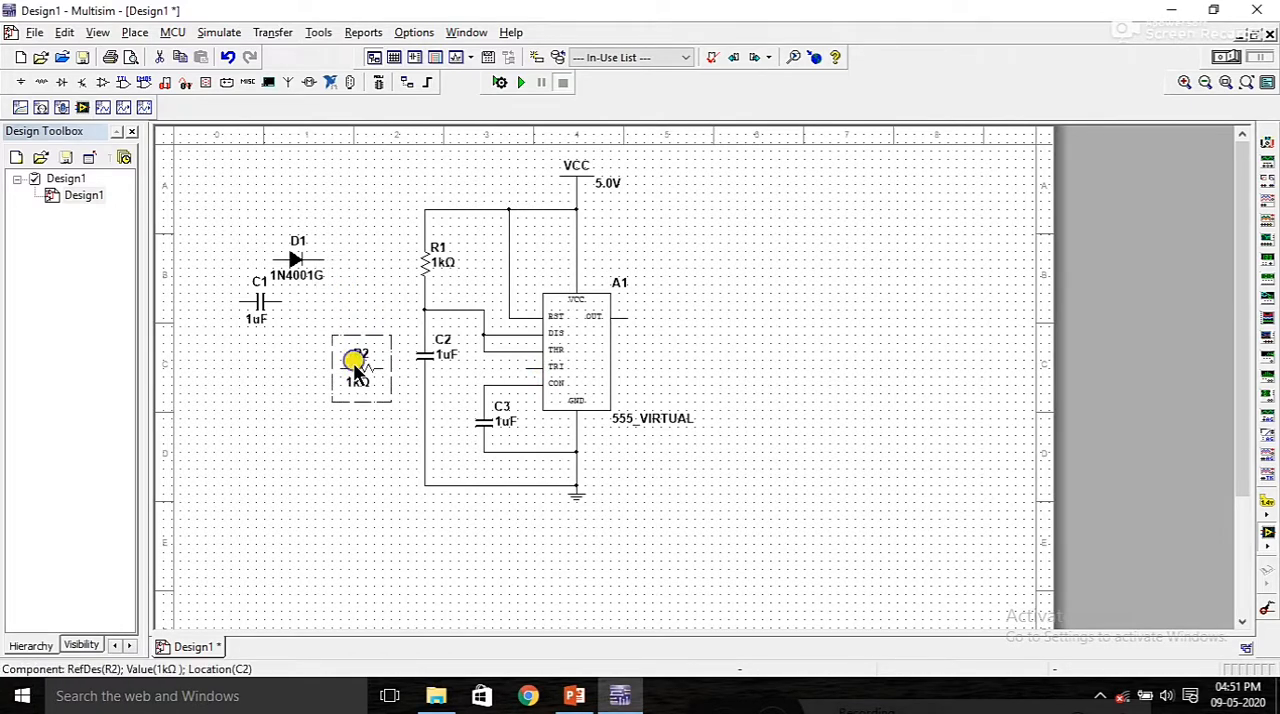
right_click(357, 368)
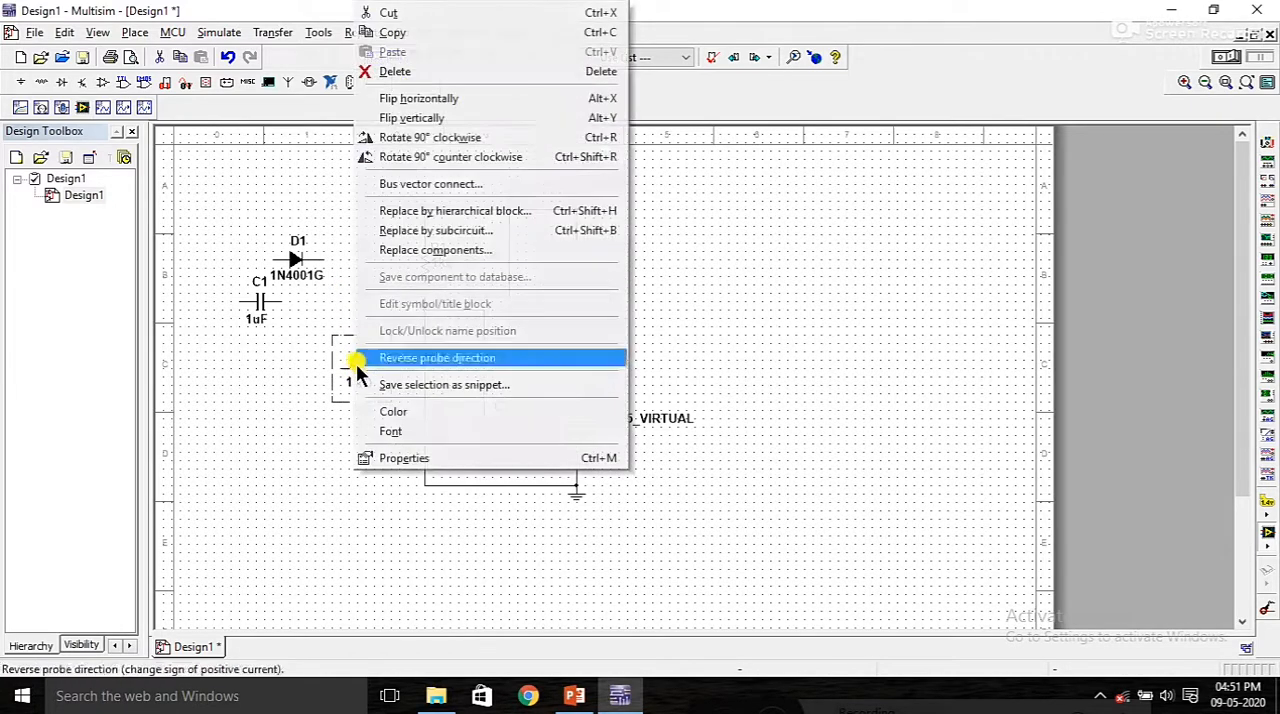
left_click(397, 140)
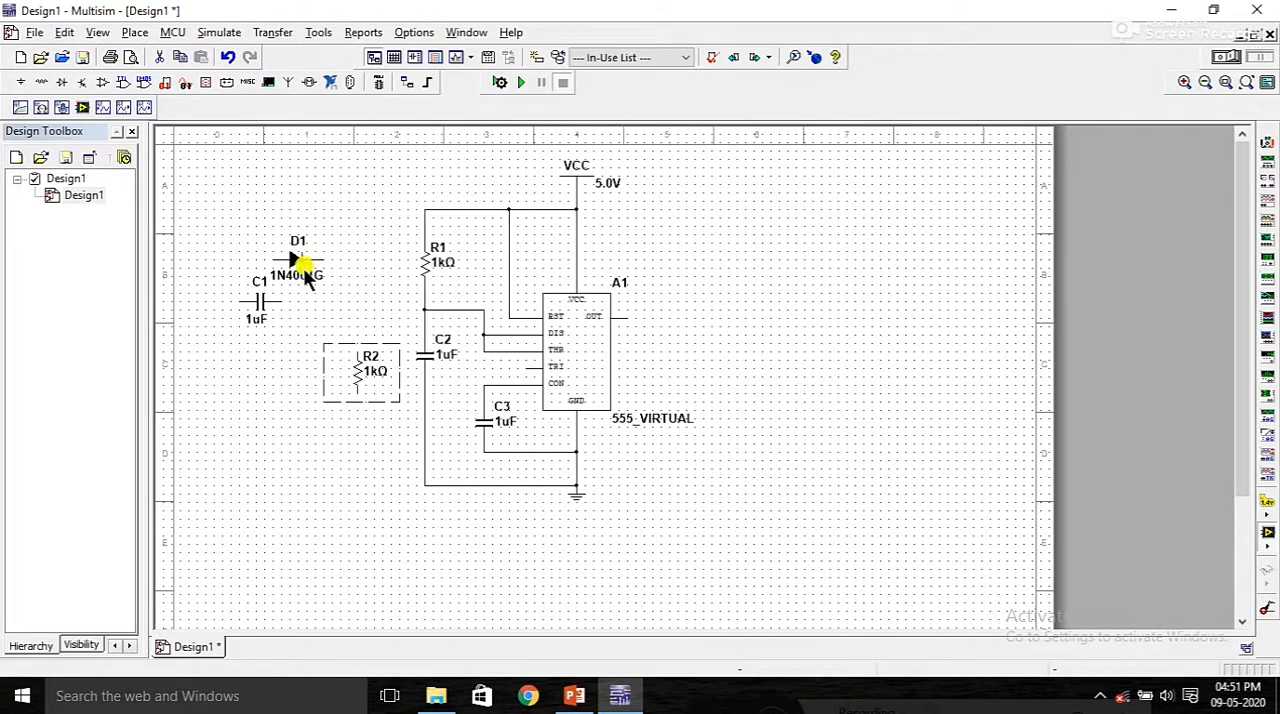
Step: Move diode D1 down beside resistor R2 and rotate it 90° counter clockwise so its cathode faces up
left_click(292, 262)
left_click_drag(292, 262, 303, 371)
right_click(313, 369)
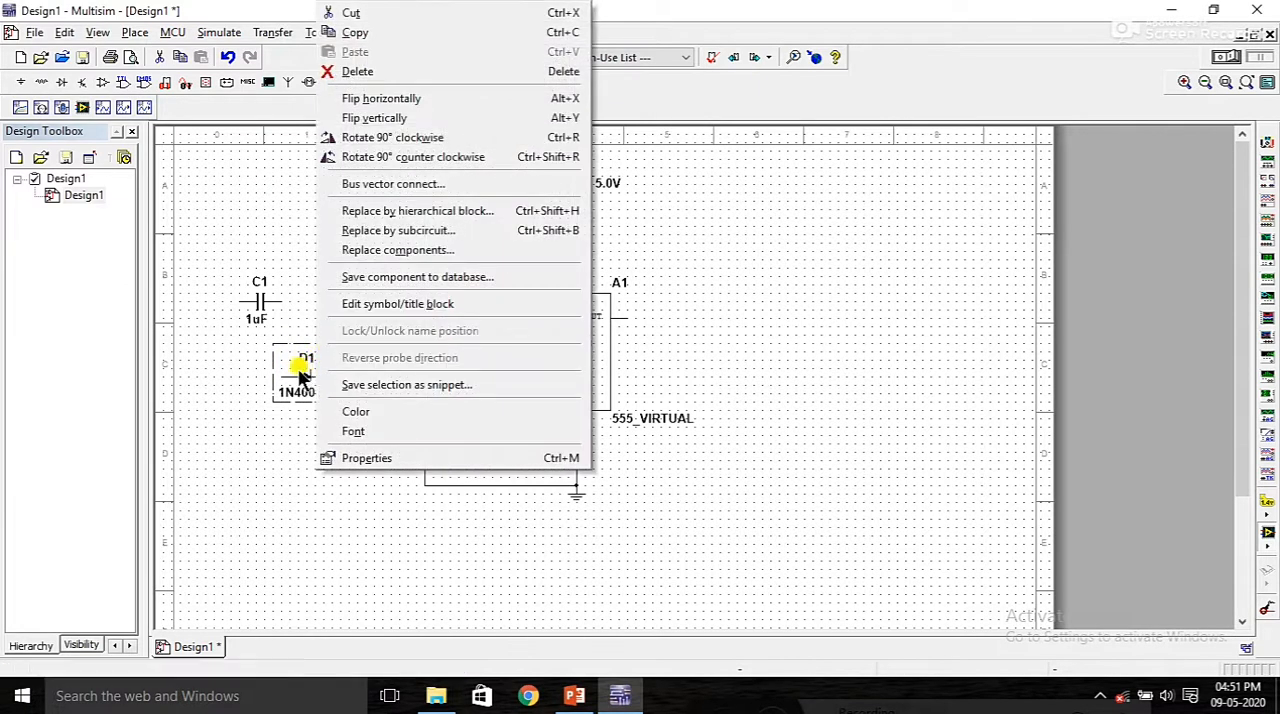
left_click(388, 157)
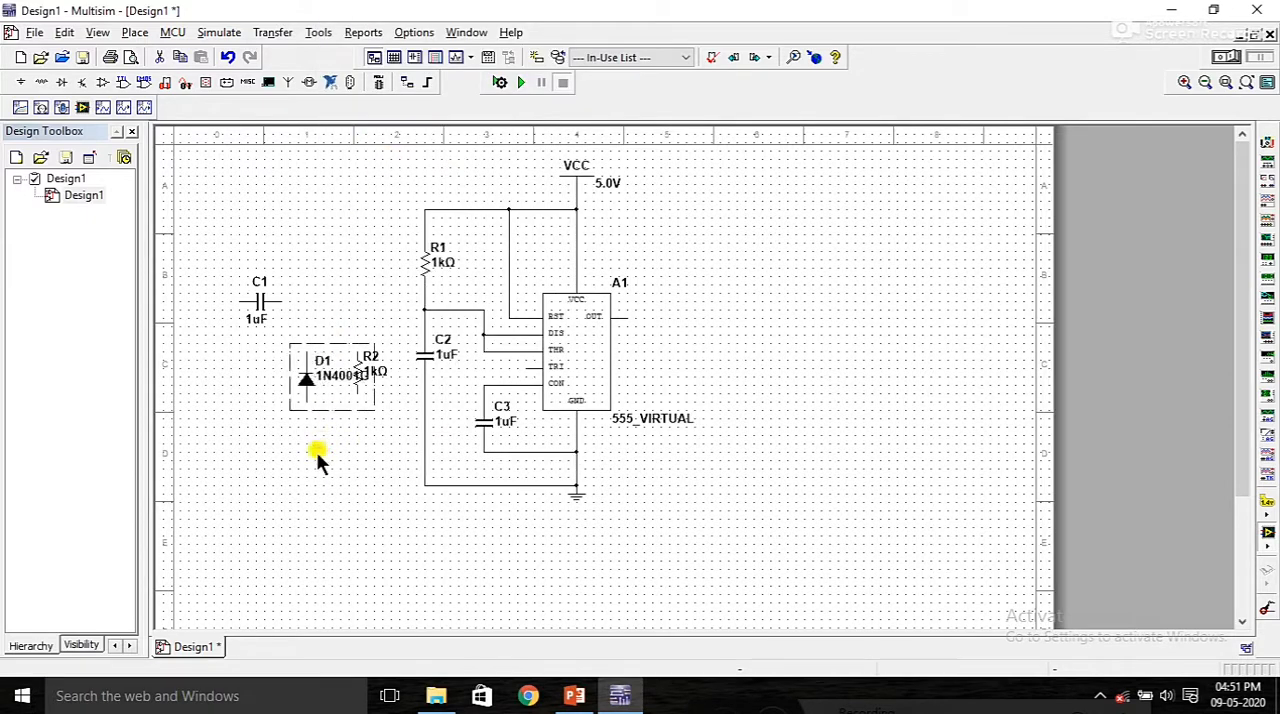
left_click_drag(306, 378, 298, 377)
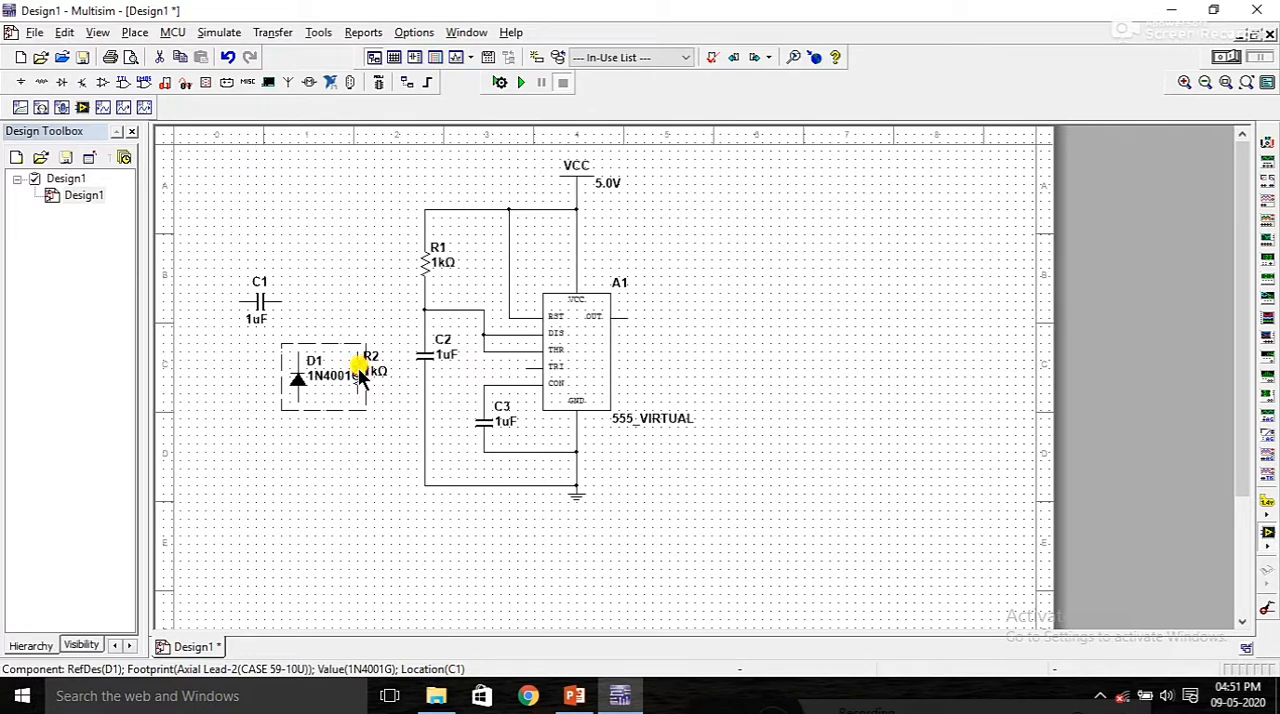
left_click(362, 372)
double_click(363, 370)
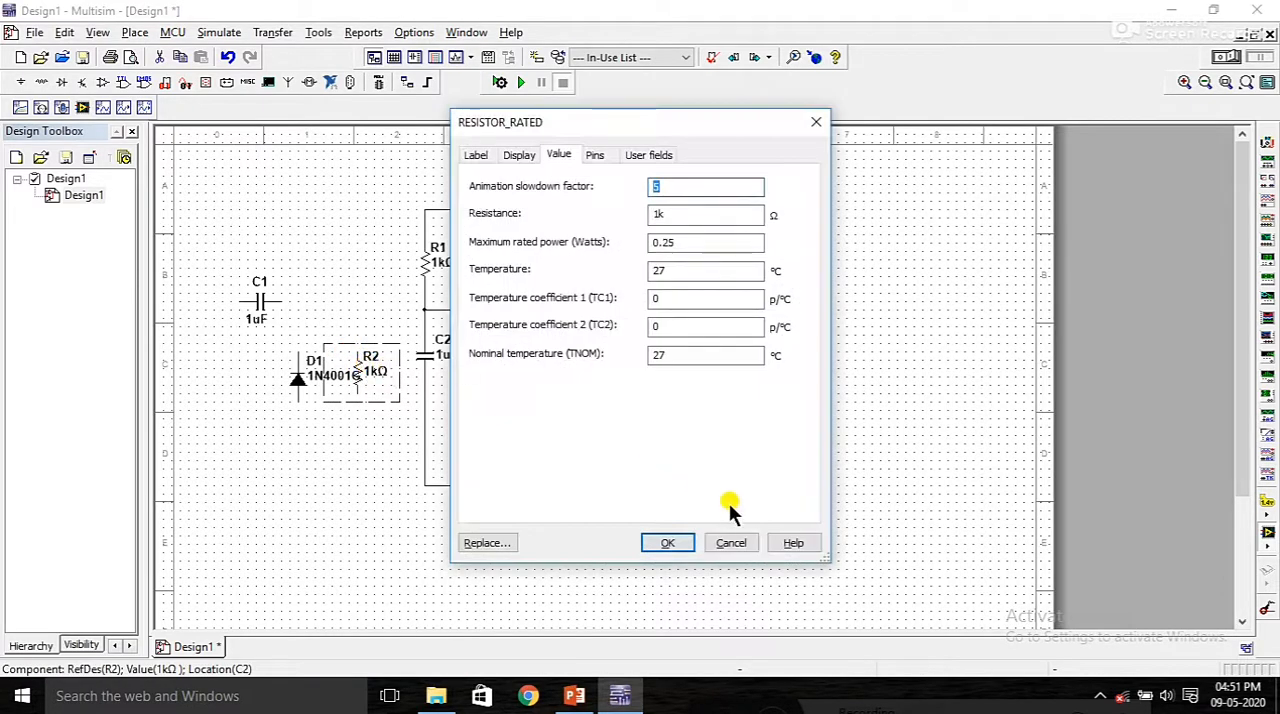
left_click(731, 543)
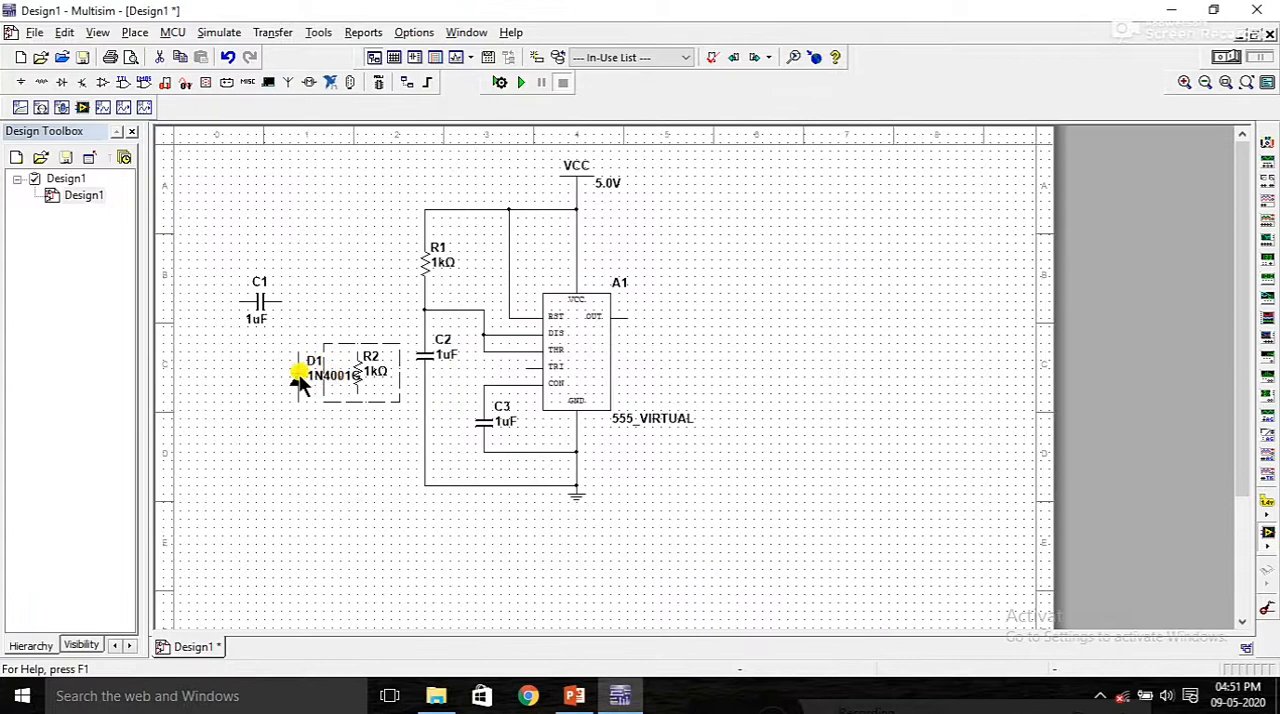
Step: Shift resistor R2 slightly away from diode D1 and move capacitor C1 down to the lower left of D1
left_click(370, 366)
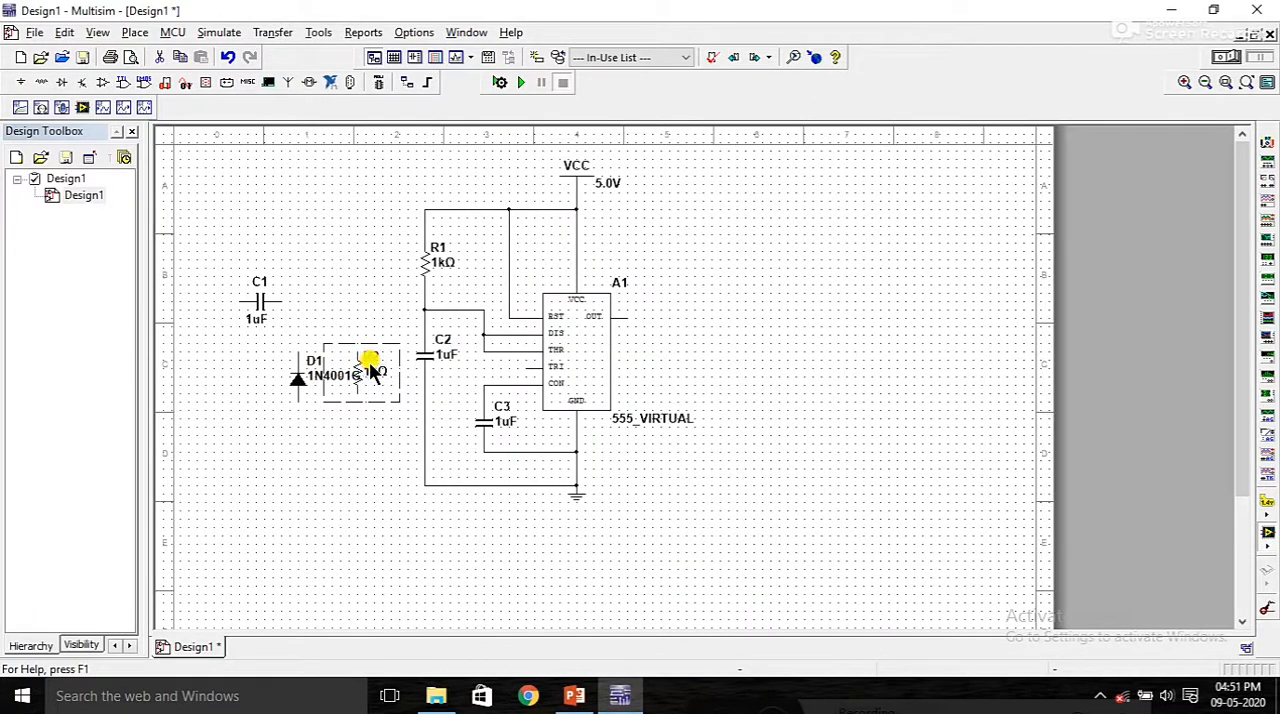
left_click(258, 300)
left_click_drag(258, 300, 255, 418)
left_click(297, 494)
left_click(506, 426)
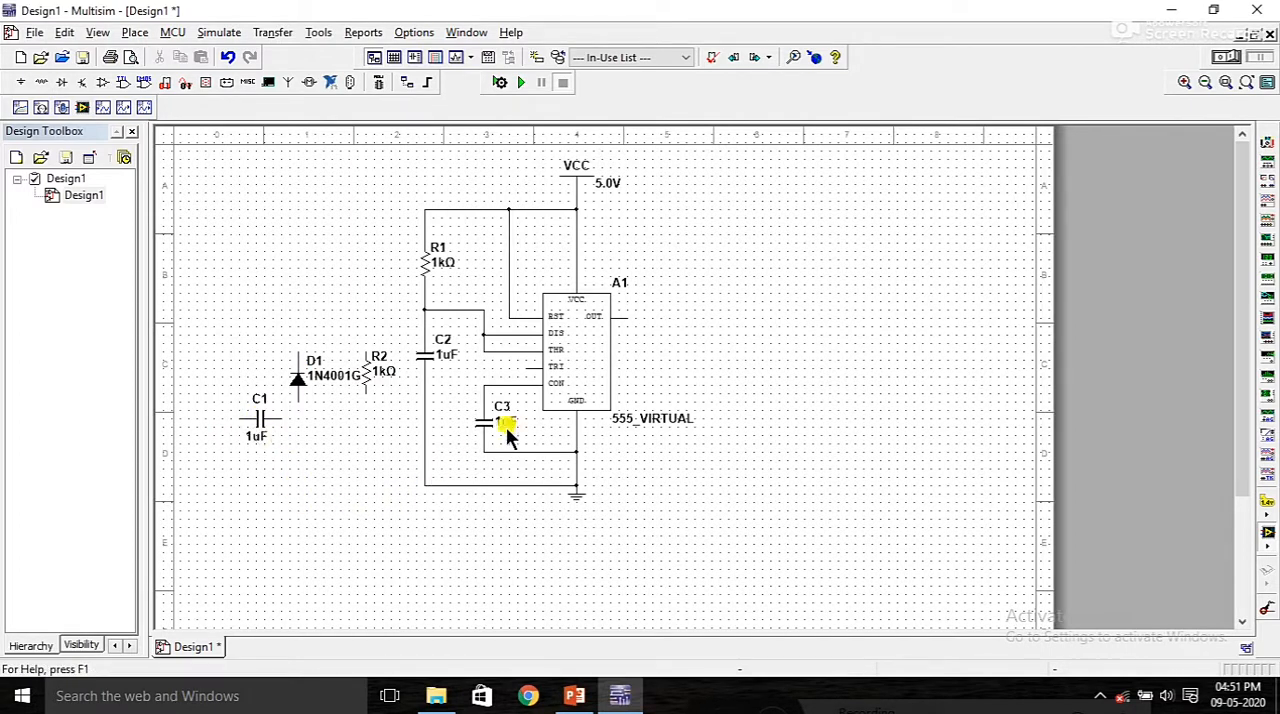
Step: Wire the timer's TRI pin to the lower end of resistor R2 and the anode of diode D1
left_click(524, 366)
left_click(367, 399)
left_click_drag(298, 400, 365, 411)
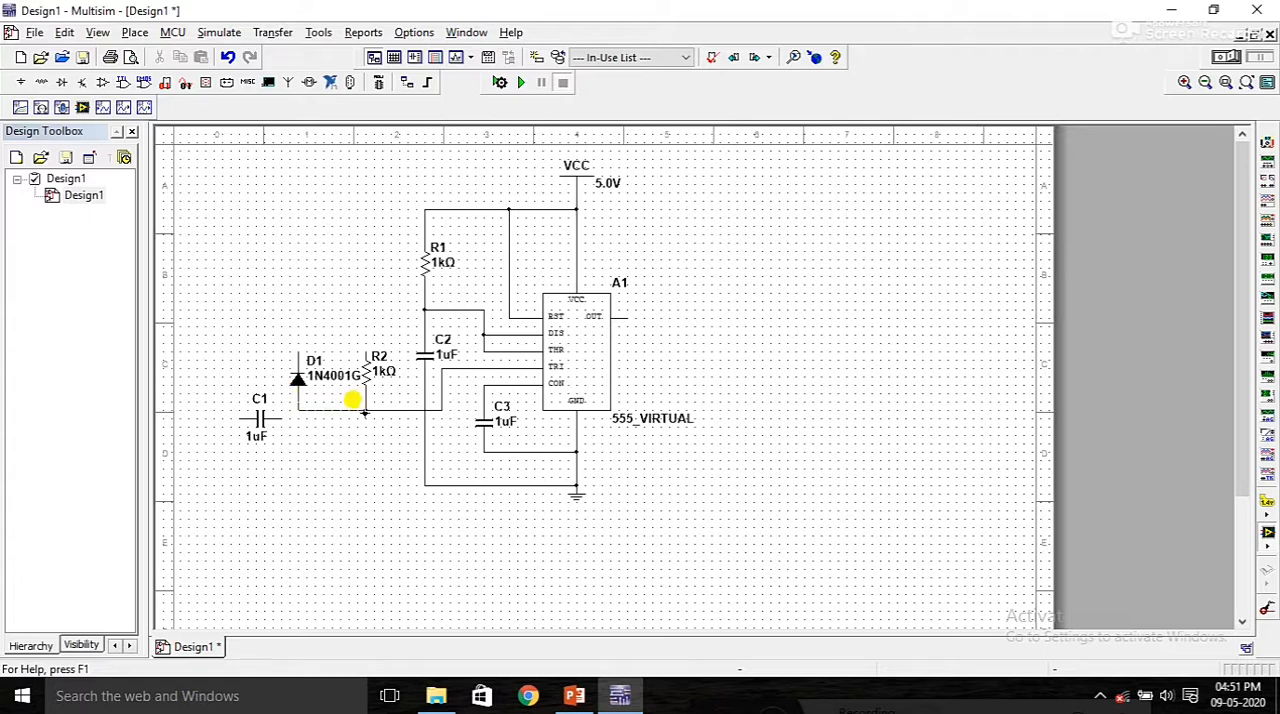
left_click(365, 411)
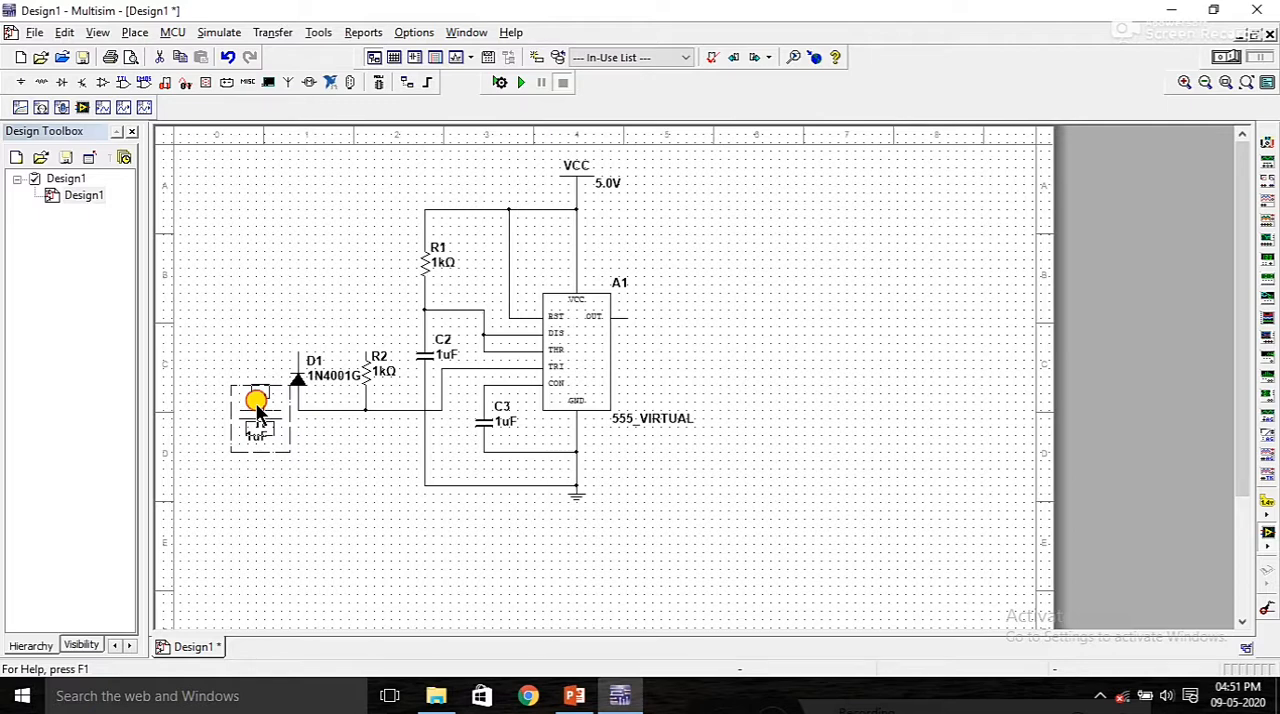
Step: Align capacitor C1 with the trigger wire and connect its right end to the anode of diode D1
key("ctrl+r")
left_click(281, 409)
left_click(298, 410)
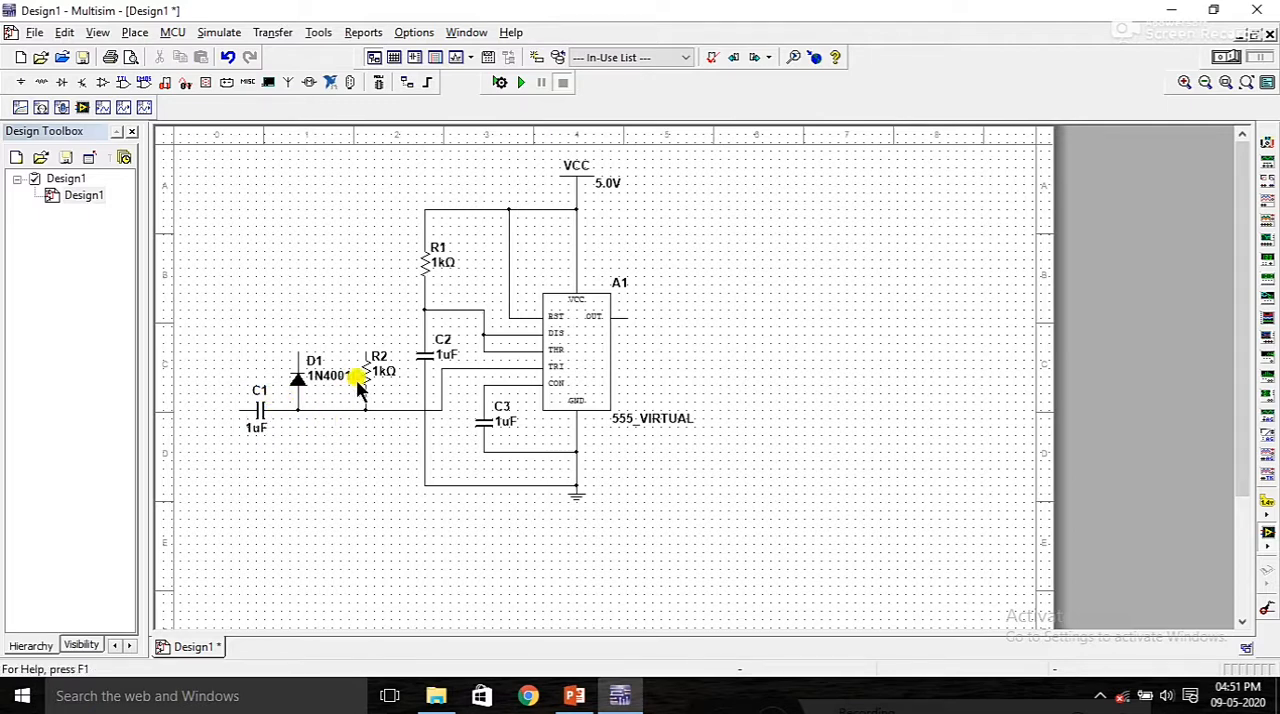
Step: Wire the cathode of diode D1 and the upper end of resistor R2 to the VCC line
left_click(296, 345)
left_click(414, 201)
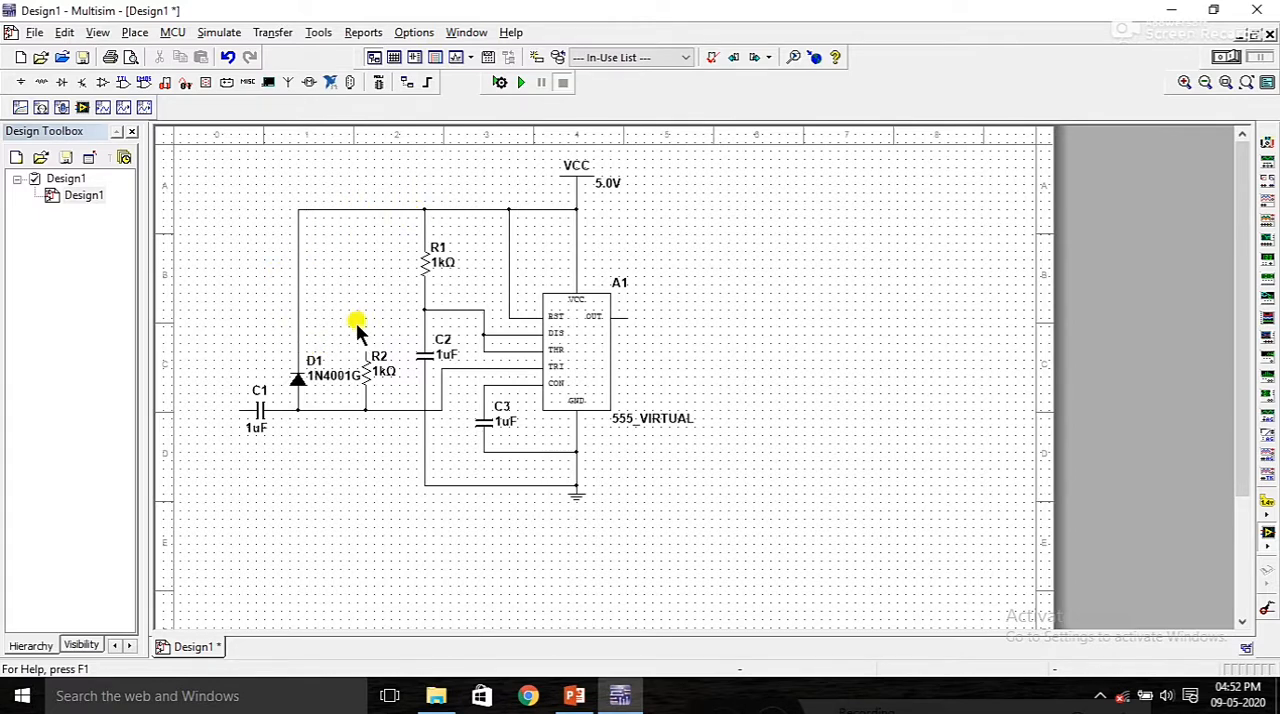
left_click(363, 352)
left_click(356, 207)
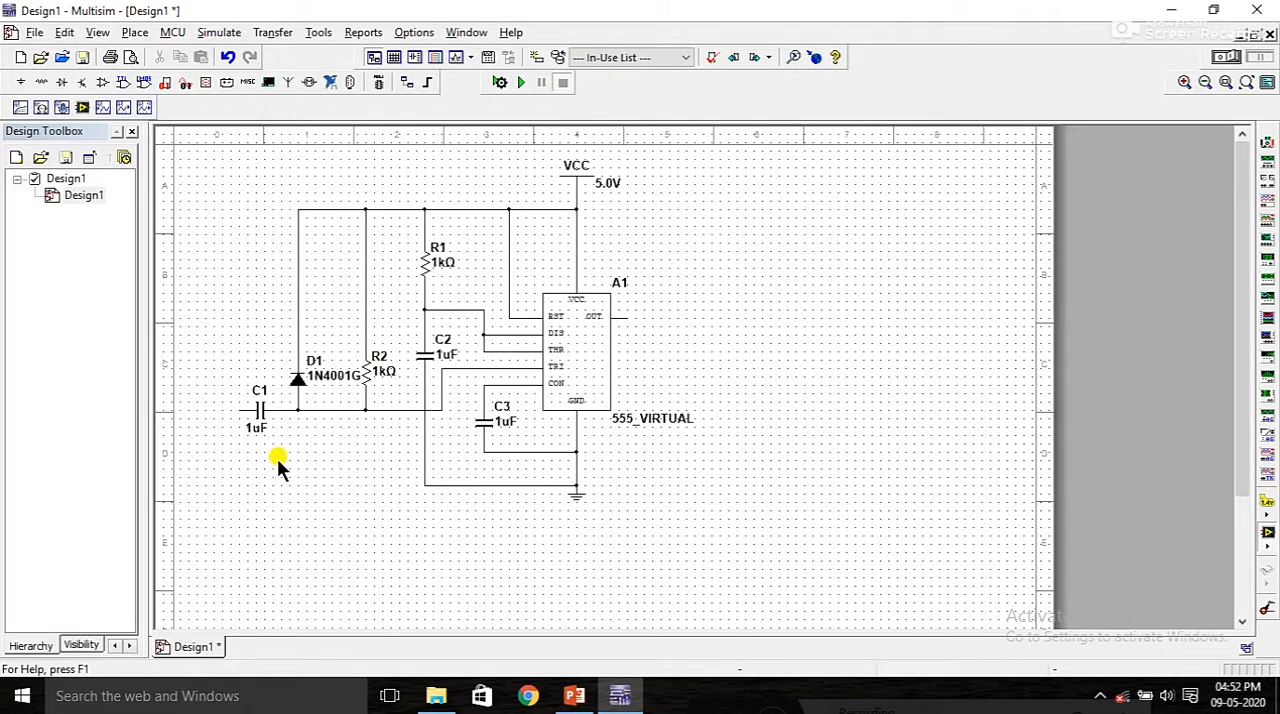
Step: Place a function generator above capacitor C1 and wire its positive terminal to C1's free end
left_click(1266, 163)
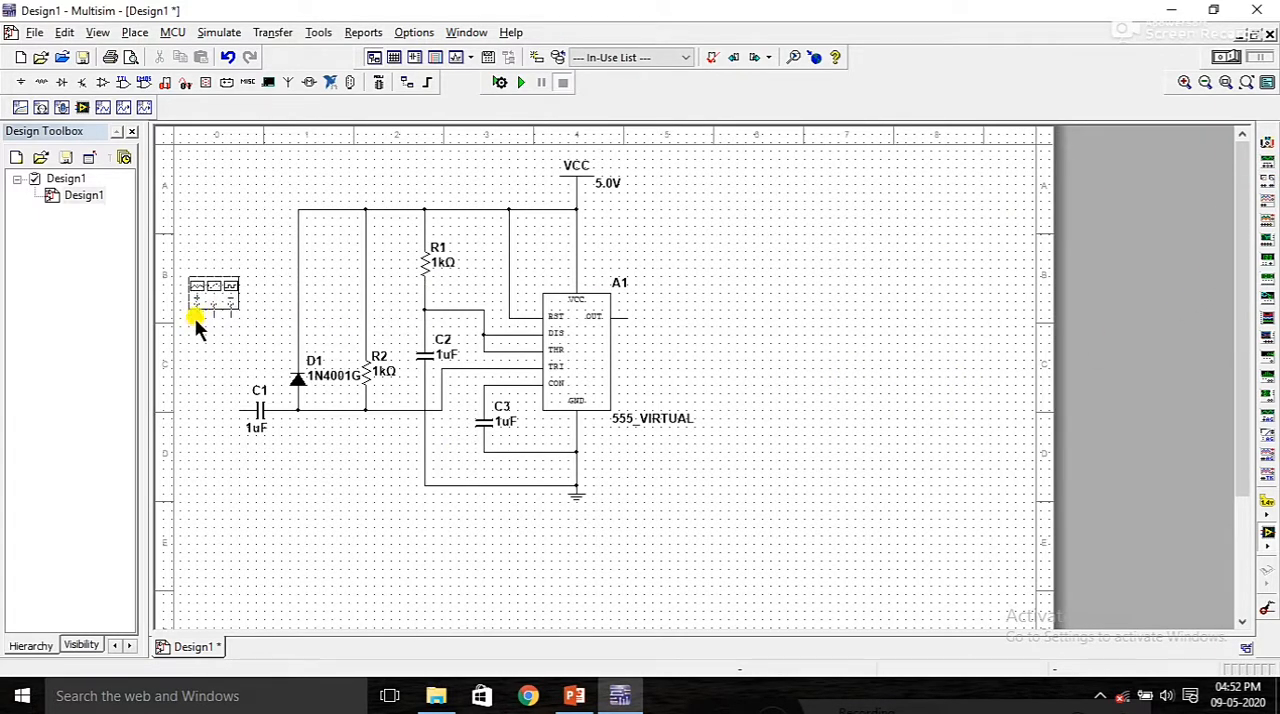
left_click(201, 310)
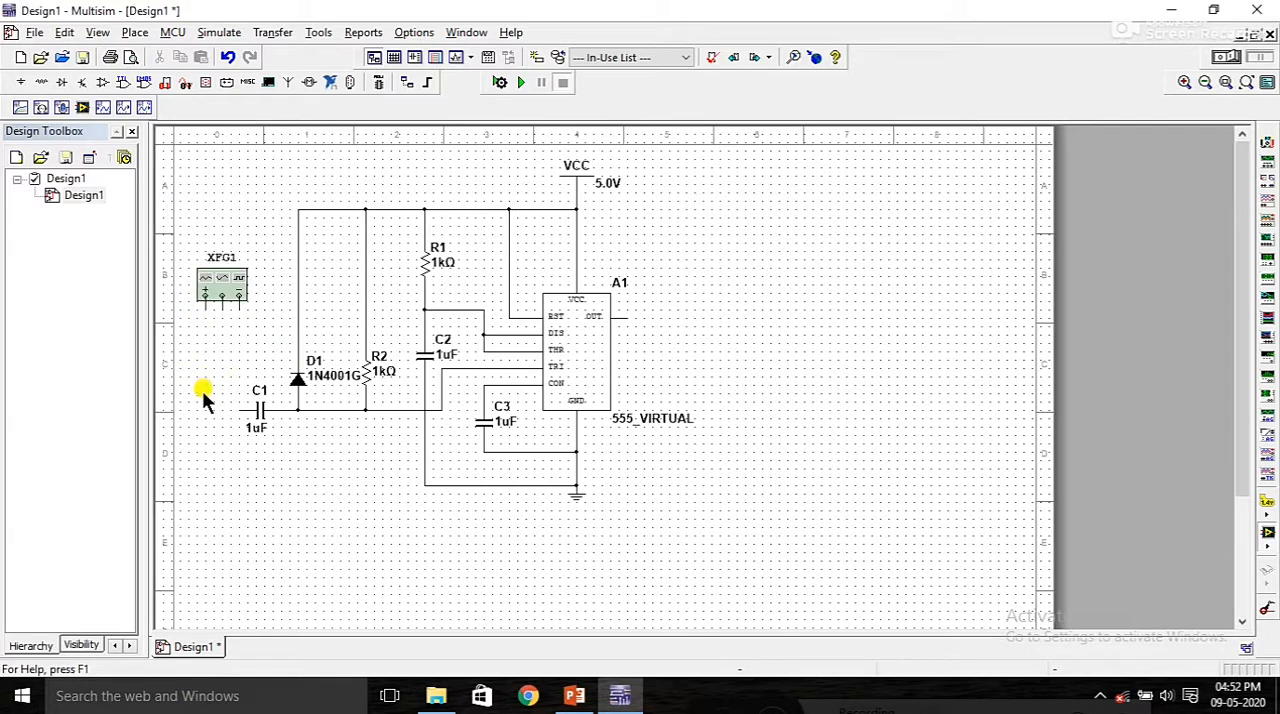
left_click(205, 294)
left_click(245, 410)
Step: Add a copied ground symbol below the function generator and connect it to the generator's negative terminal
key("ctrl+c")
key("ctrl+v")
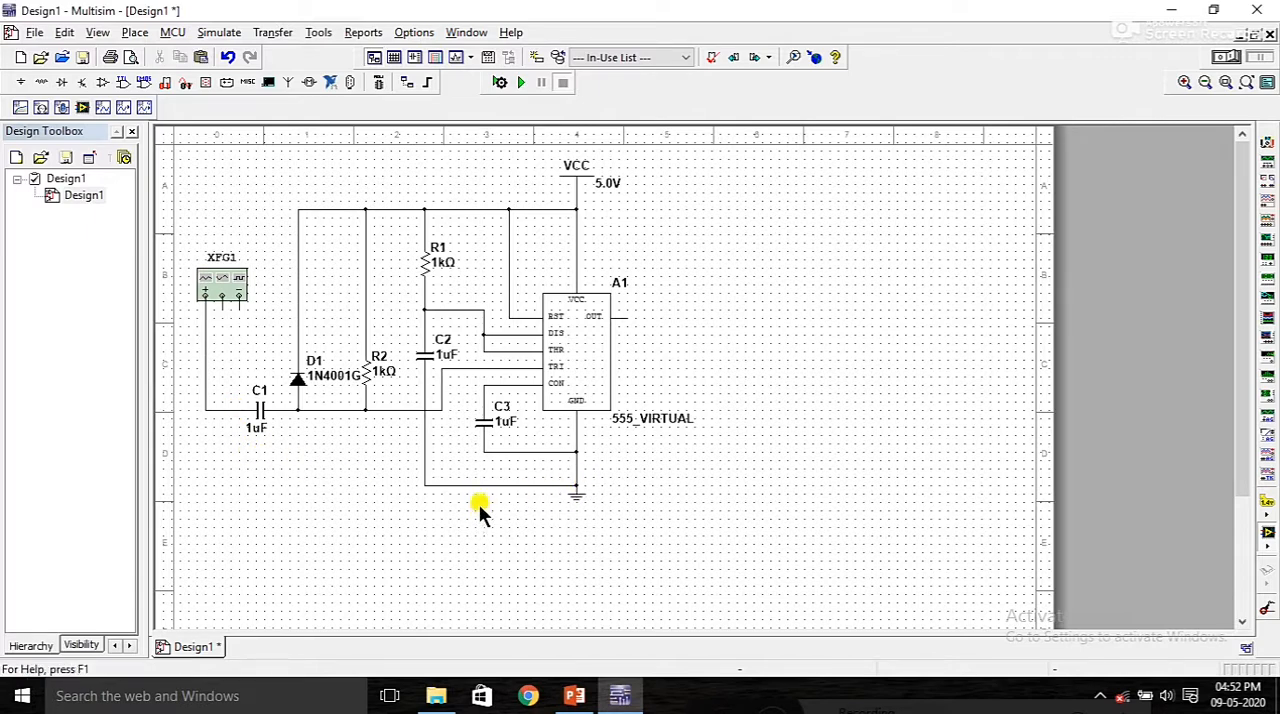
left_click(224, 320)
left_click(238, 334)
left_click(238, 297)
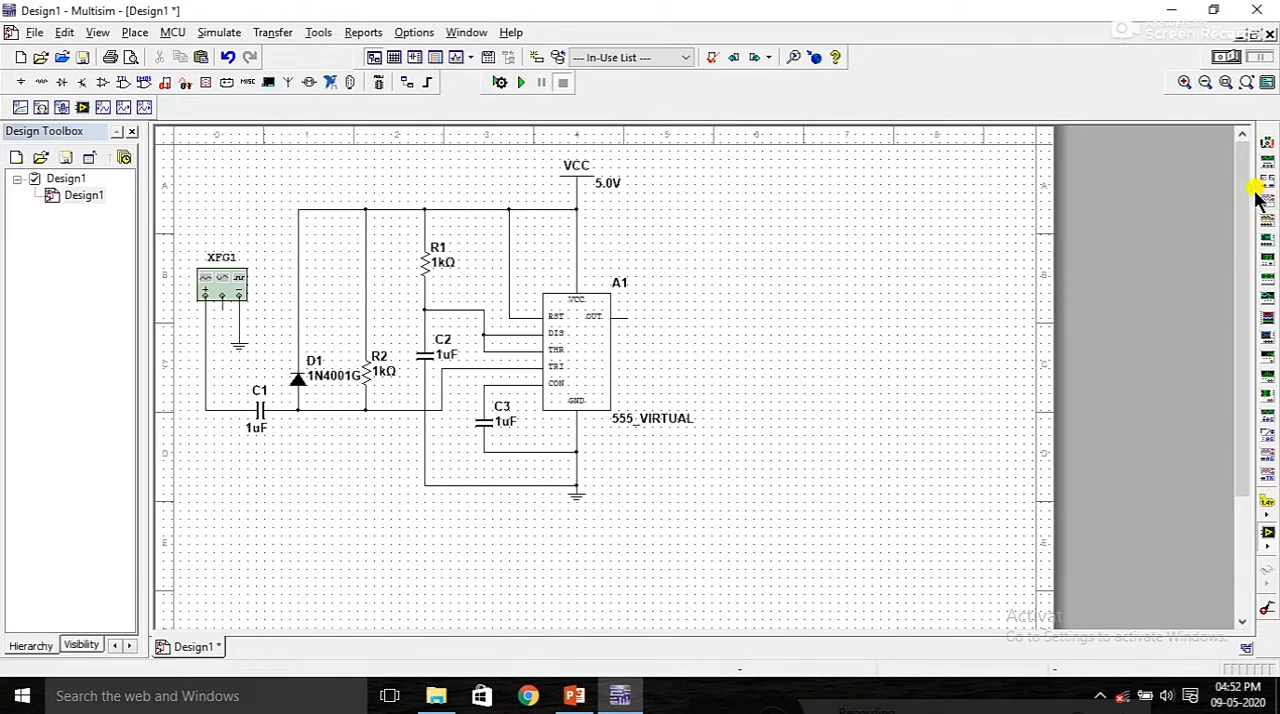
Step: Place an oscilloscope above and to the right of the 555 timer and wire its channel A positive terminal to the timer's OUT pin
left_click(1268, 200)
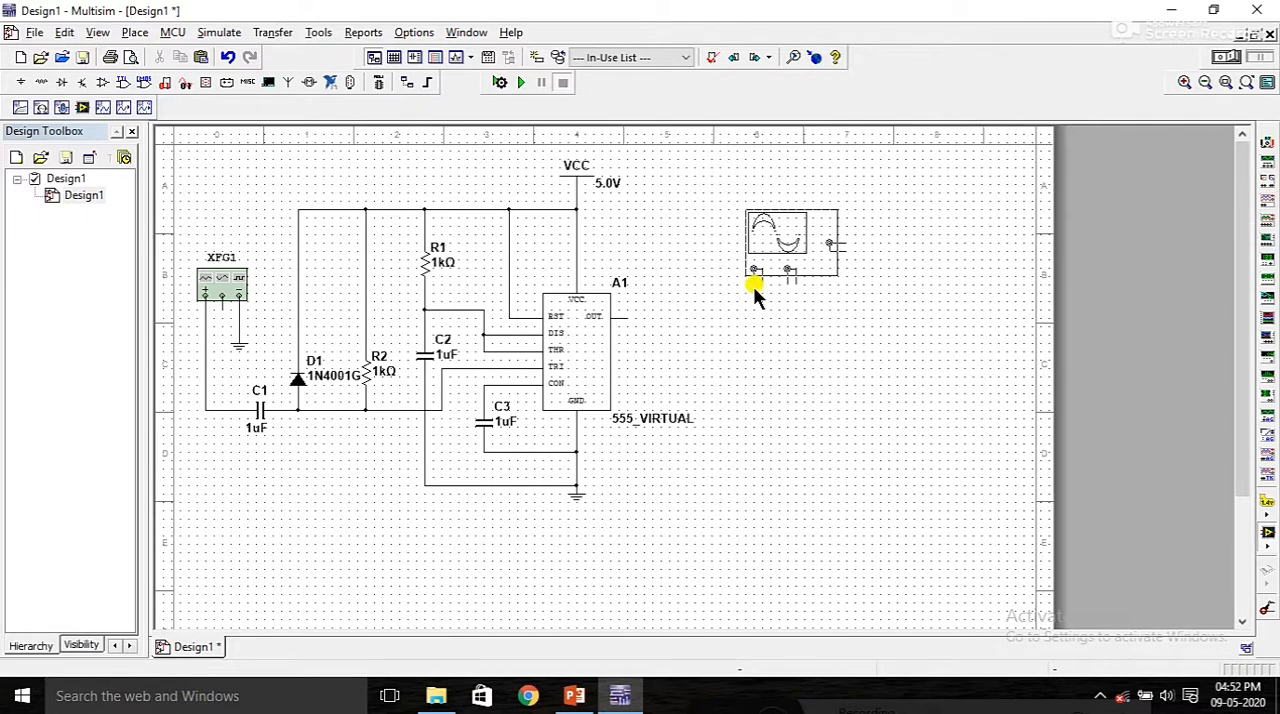
left_click(669, 283)
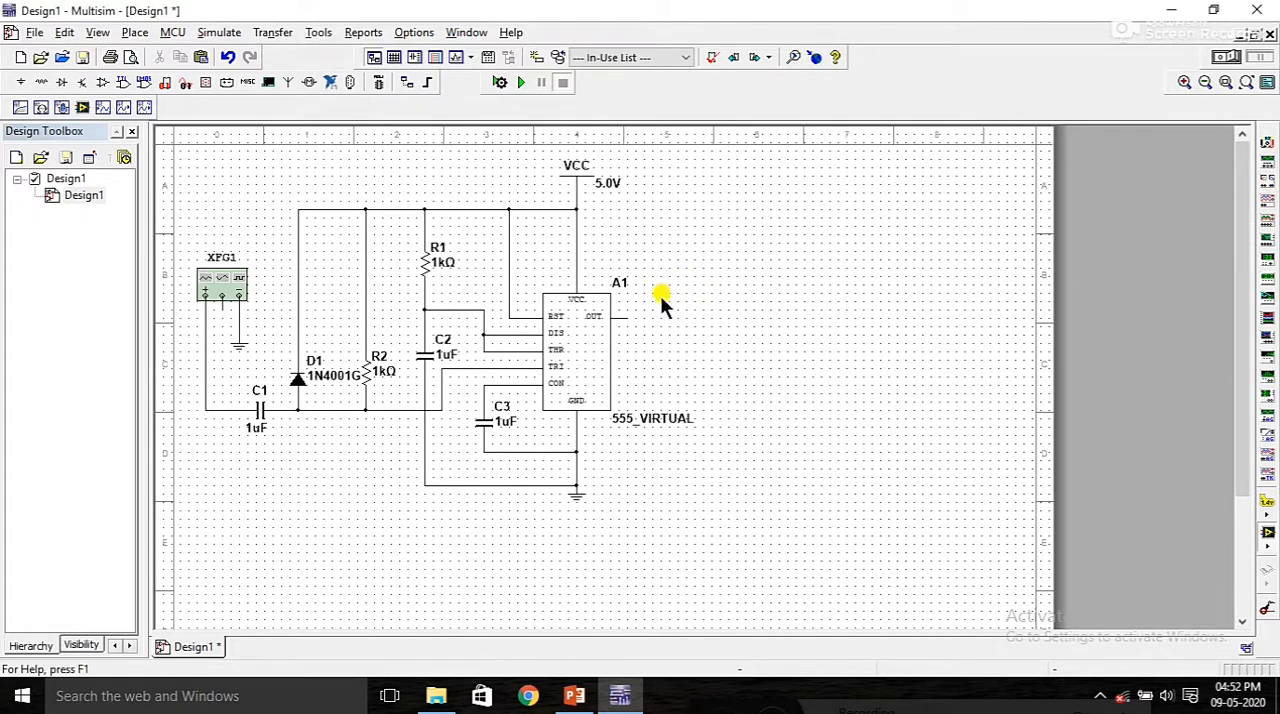
left_click(628, 316)
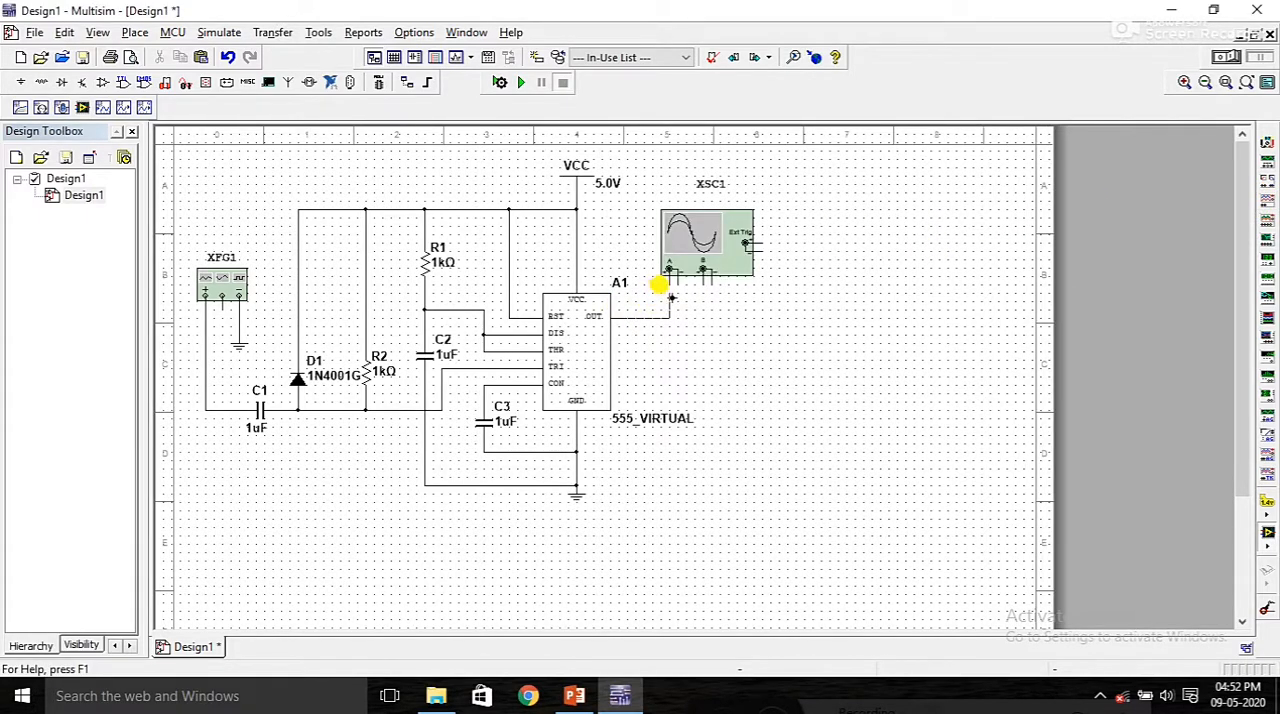
left_click(669, 270)
Step: Add a copied ground symbol below the oscilloscope and connect it to channel A's negative terminal
left_click(676, 342)
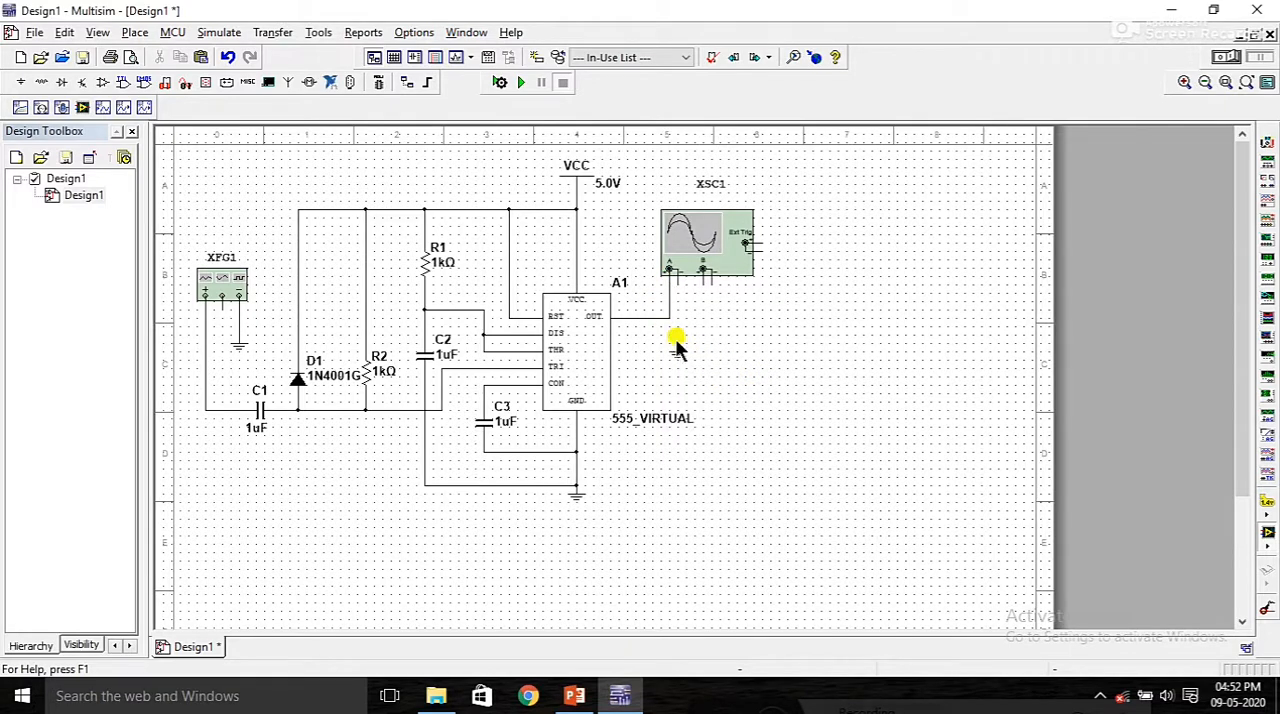
left_click(678, 345)
left_click(667, 270)
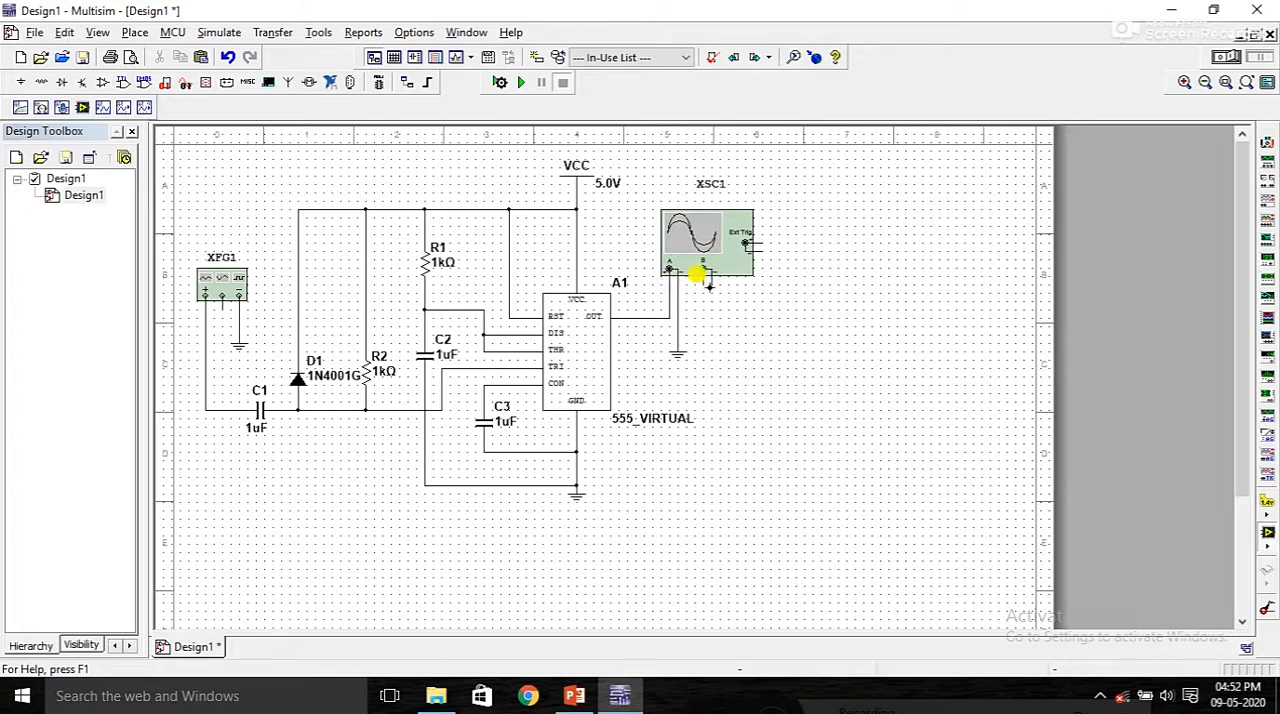
Step: Wire the oscilloscope's channel B positive terminal to the trigger line at the corner right of resistor R2
left_click(703, 270)
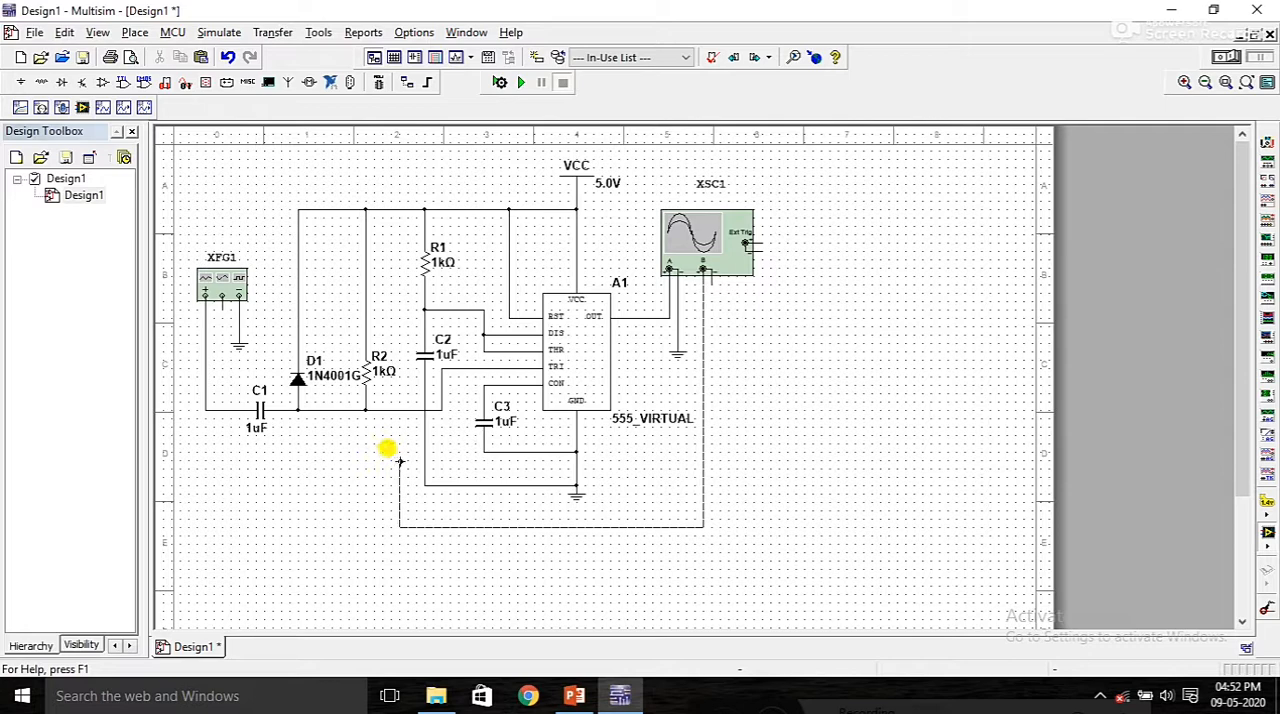
left_click(441, 410)
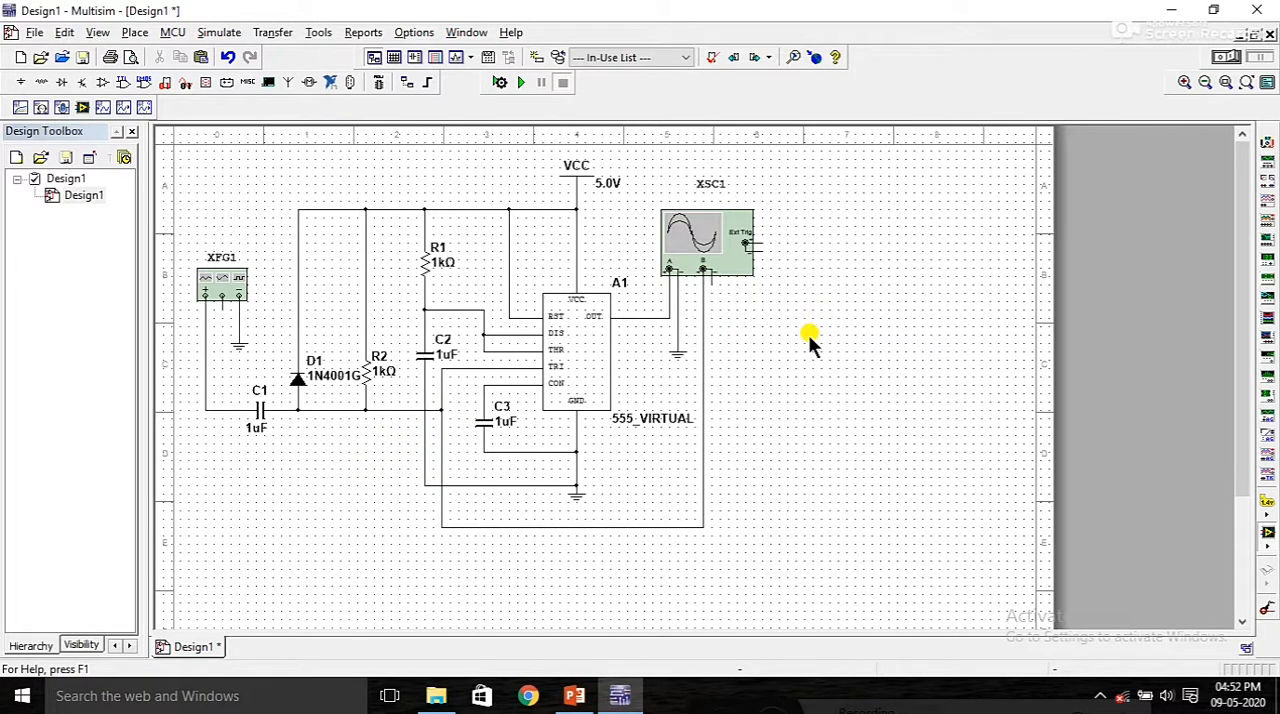
key("Escape")
Step: Add another ground symbol below the oscilloscope and connect it to channel B's negative terminal
left_click(709, 347)
left_click(702, 271)
left_click(709, 360)
left_click(791, 367)
Step: Set the capacitance of C1 to 0.001 uF
double_click(257, 418)
key("Tab")
type("0.00")
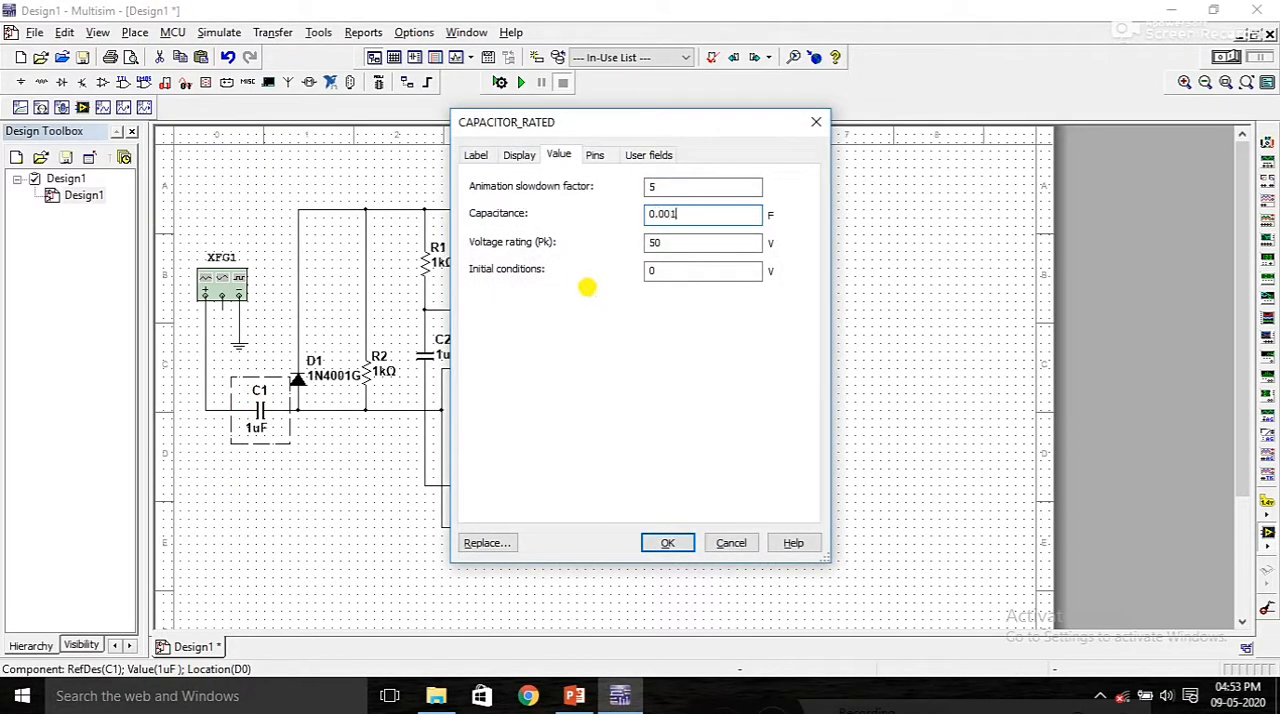
key("Return")
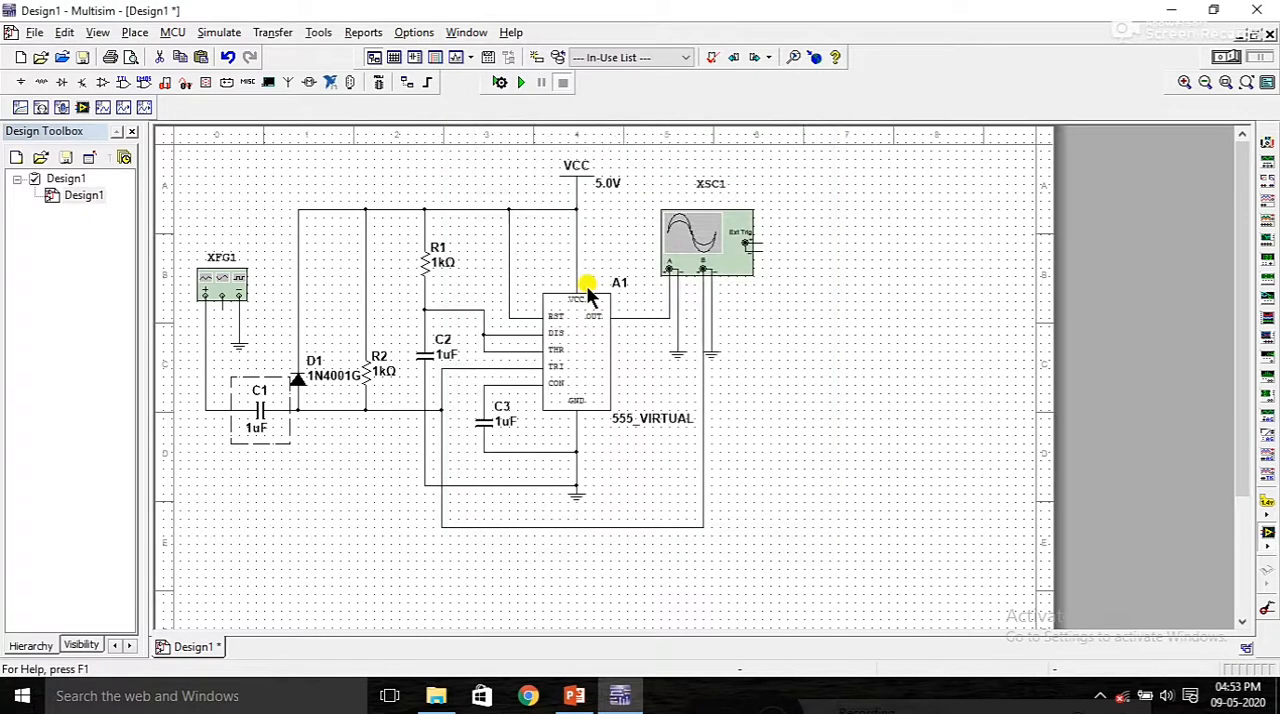
Step: Set the resistance of R2 to 4.7 kΩ
double_click(378, 378)
key("Tab")
type("4")
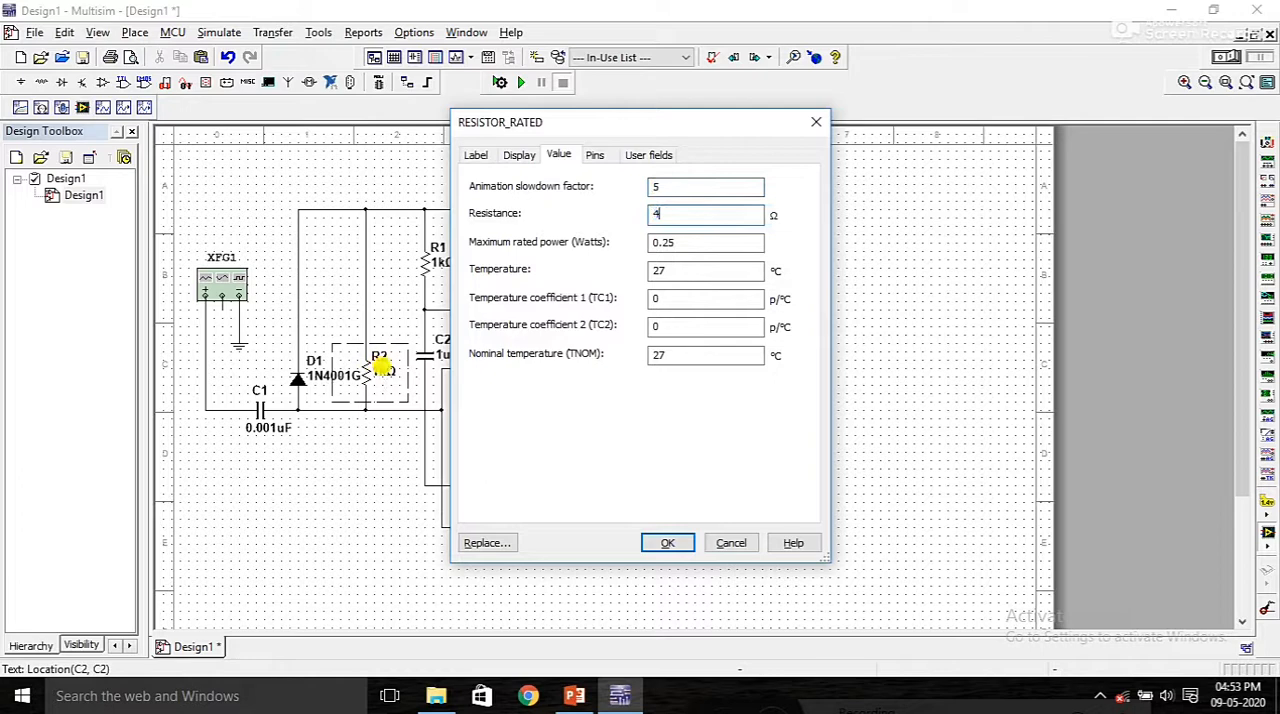
type(".7k")
key("Return")
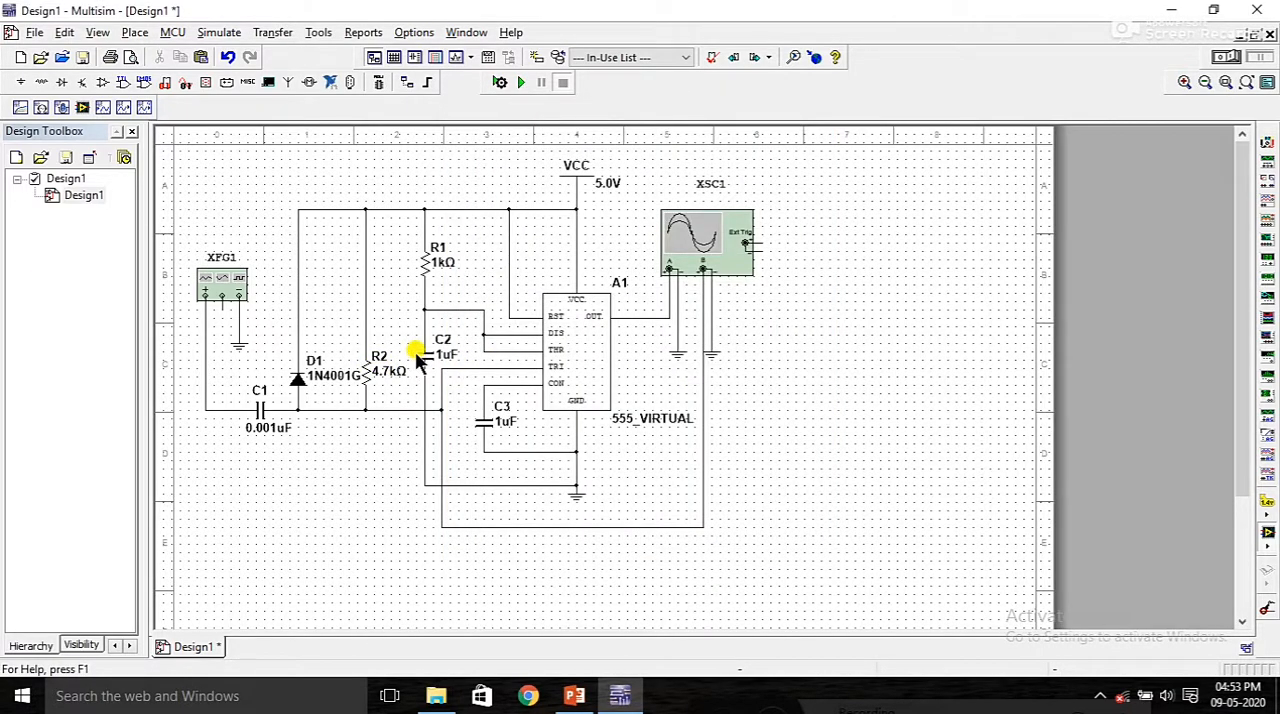
Step: Set the resistance of R1 to 4.7 kΩ
double_click(430, 255)
key("Tab")
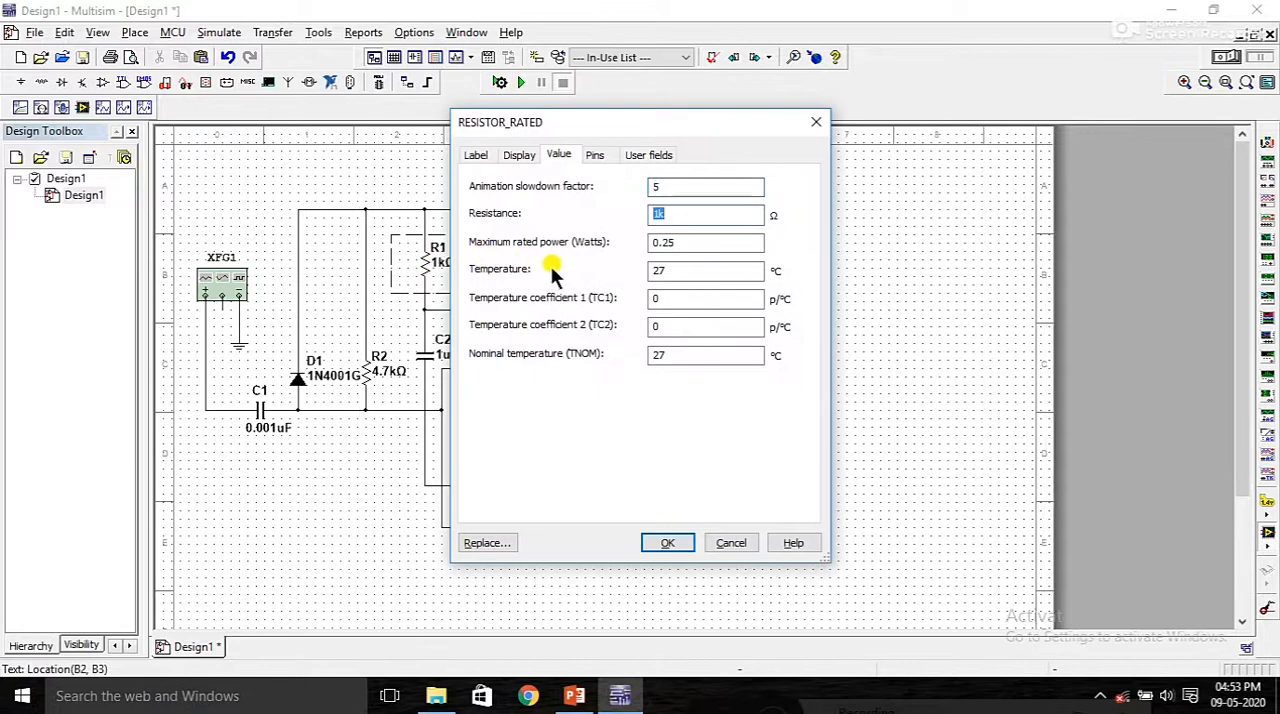
type("4.7")
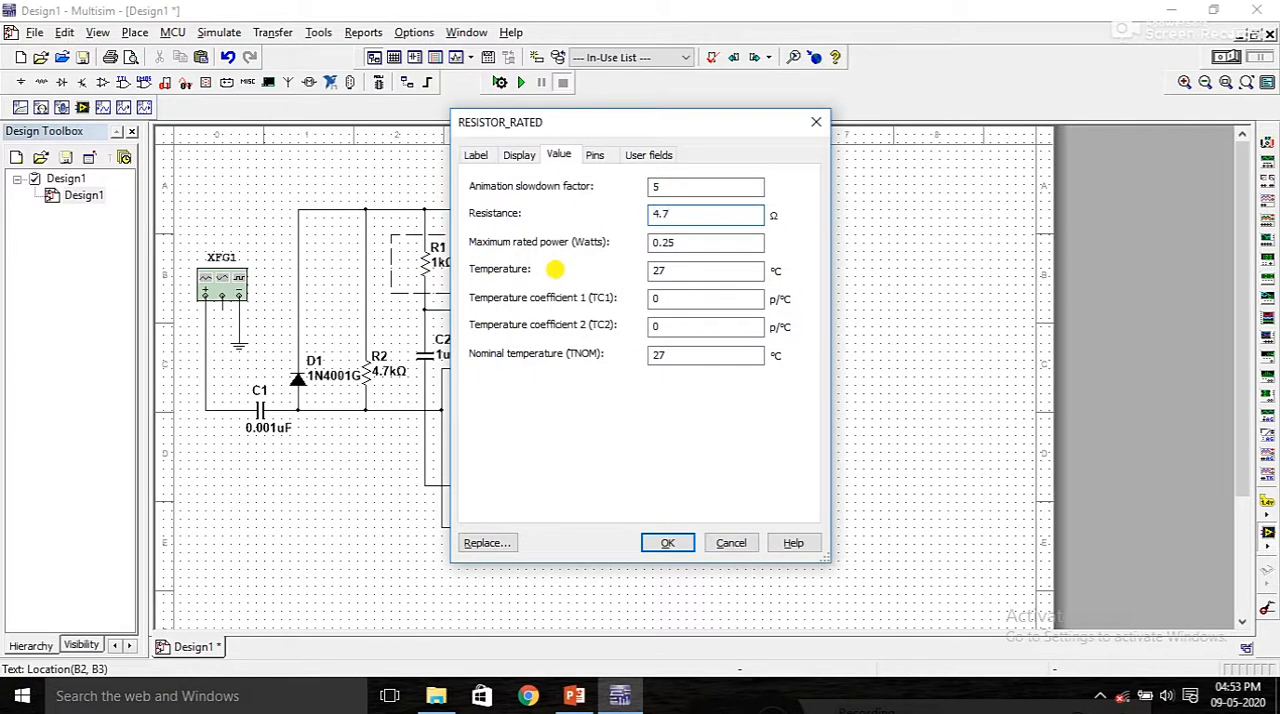
key("Return")
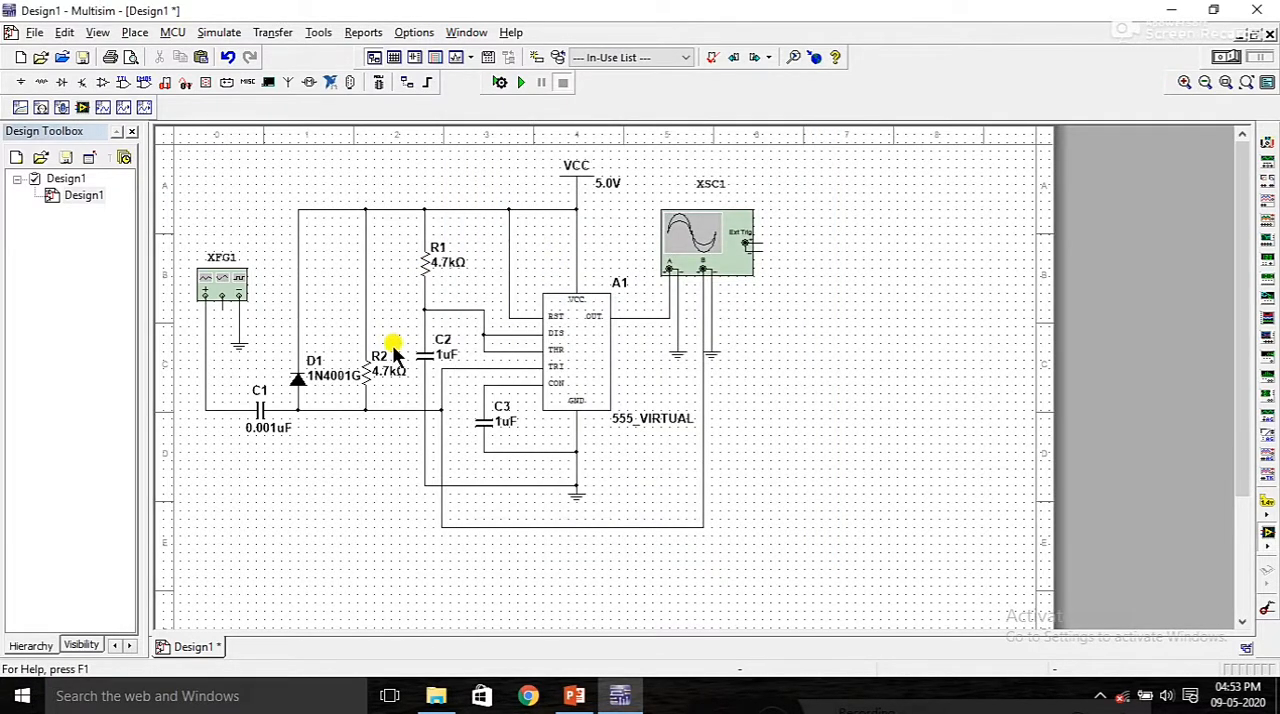
Step: Set the capacitance of C2 to 0.1 uF
double_click(431, 355)
key("Tab")
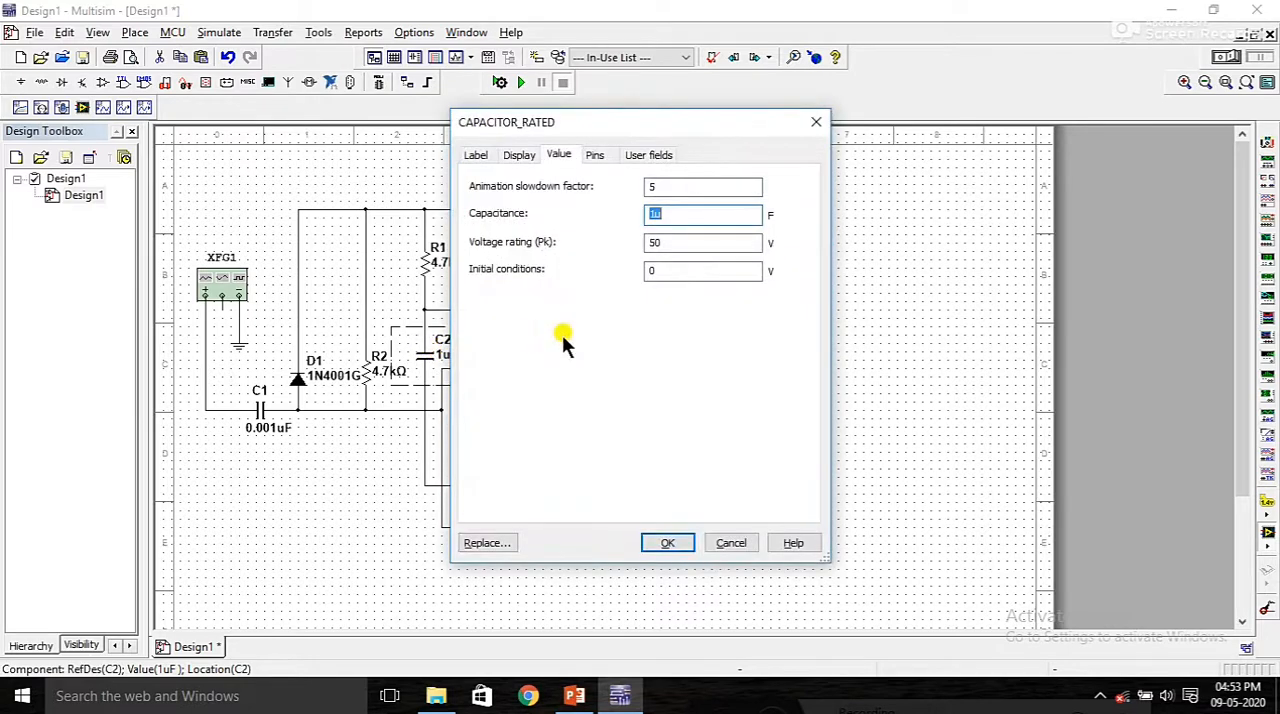
type("0.")
key("Return")
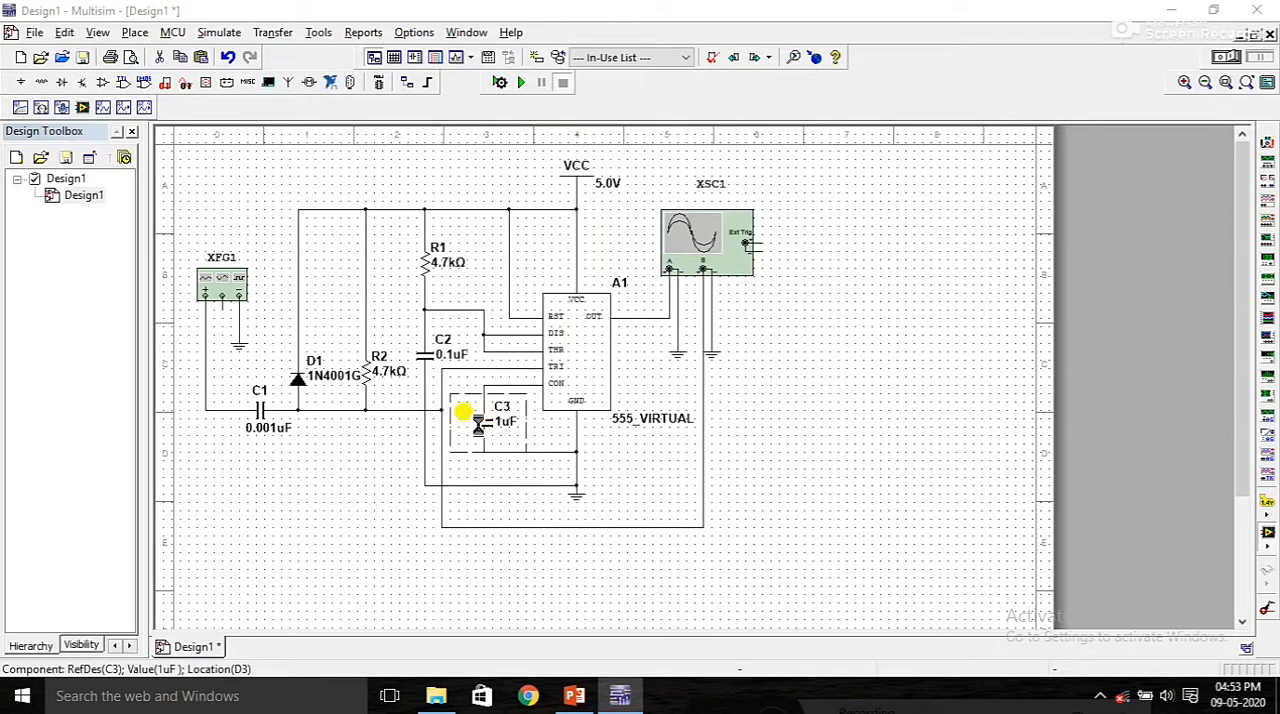
Step: Set the capacitance of C3 to 0.01 uF
double_click(466, 415)
key("Tab")
type("0.")
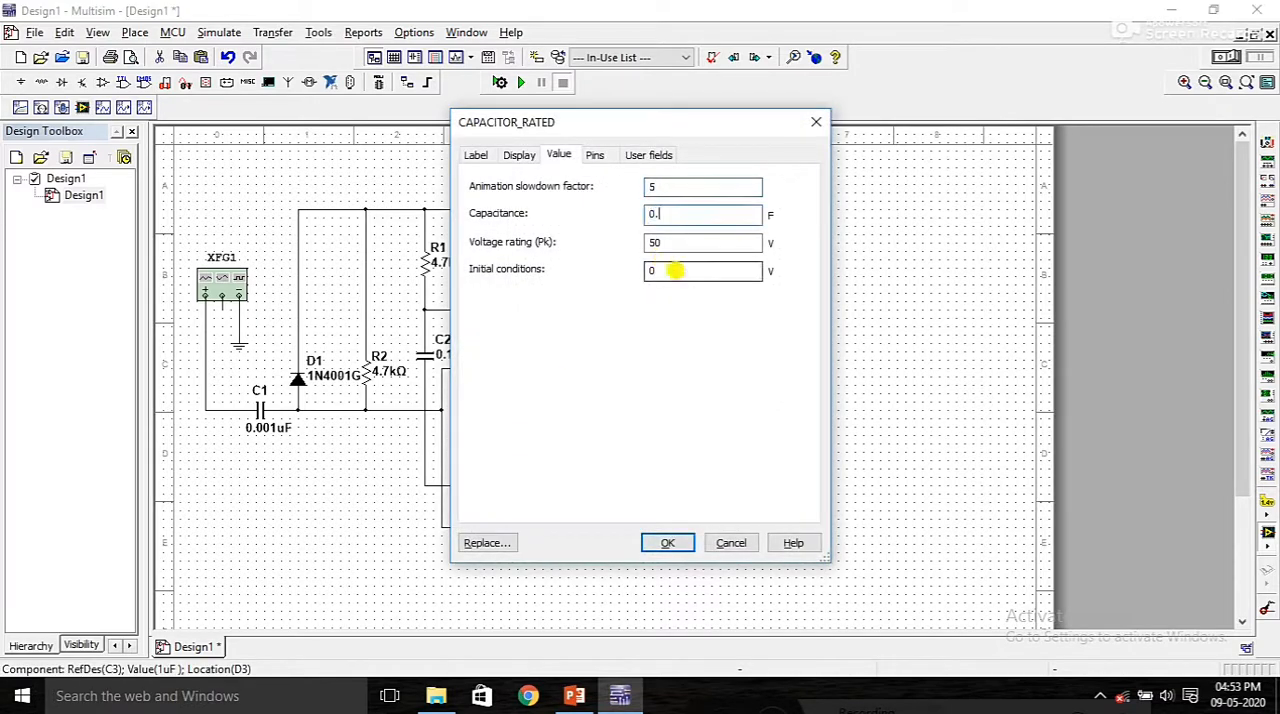
type("01u")
key("Return")
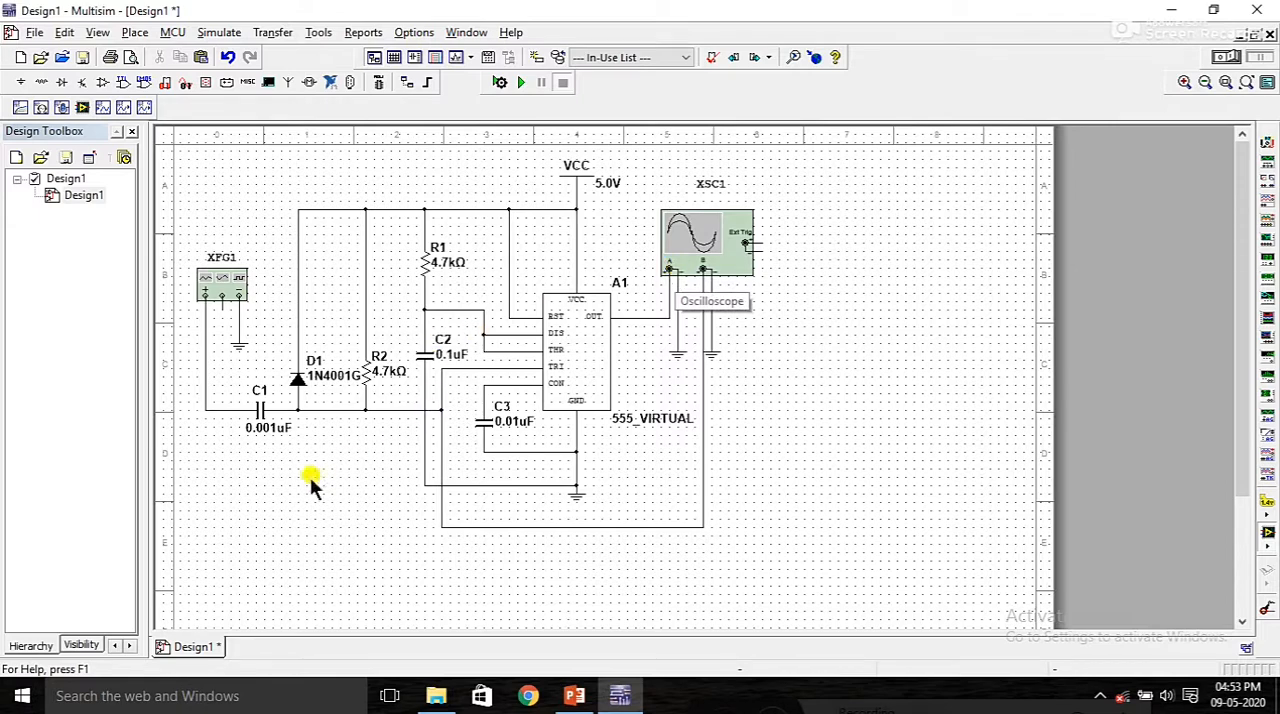
Step: Open the settings of function generator XFG1 and choose a square wave with a frequency of 500 Hz
double_click(234, 278)
left_click_drag(655, 247, 316, 461)
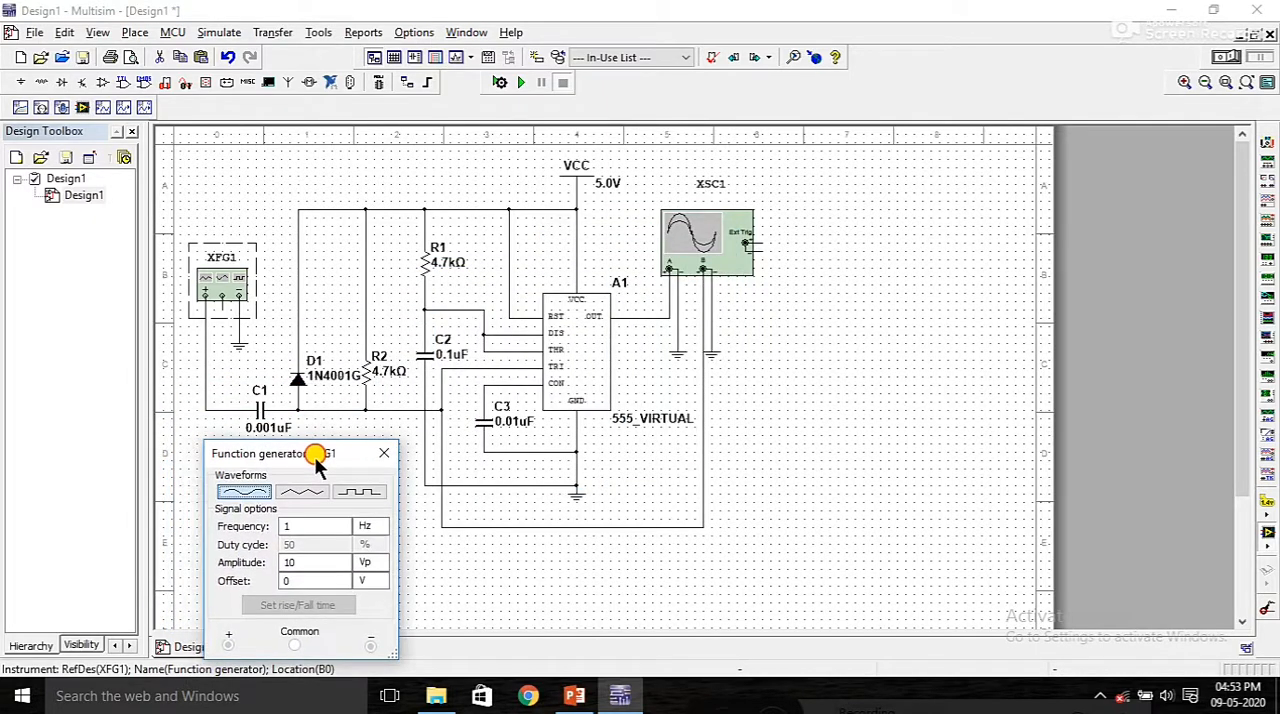
left_click(360, 496)
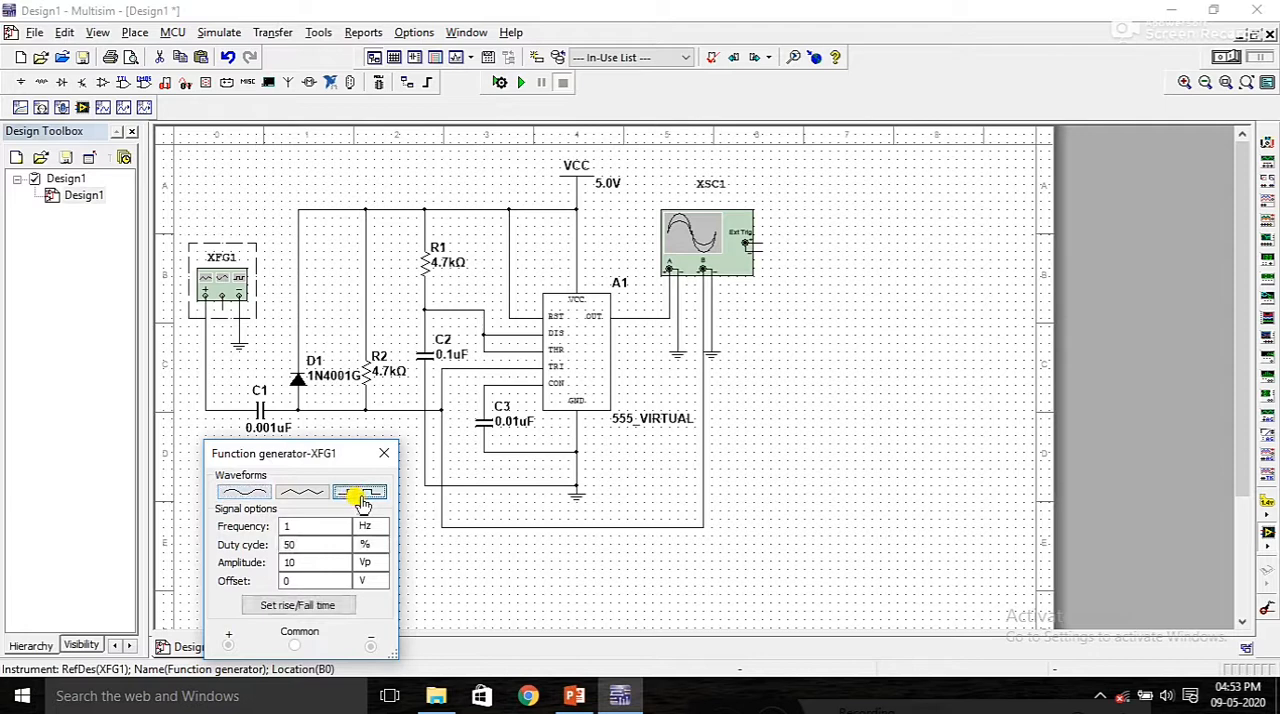
left_click(303, 528)
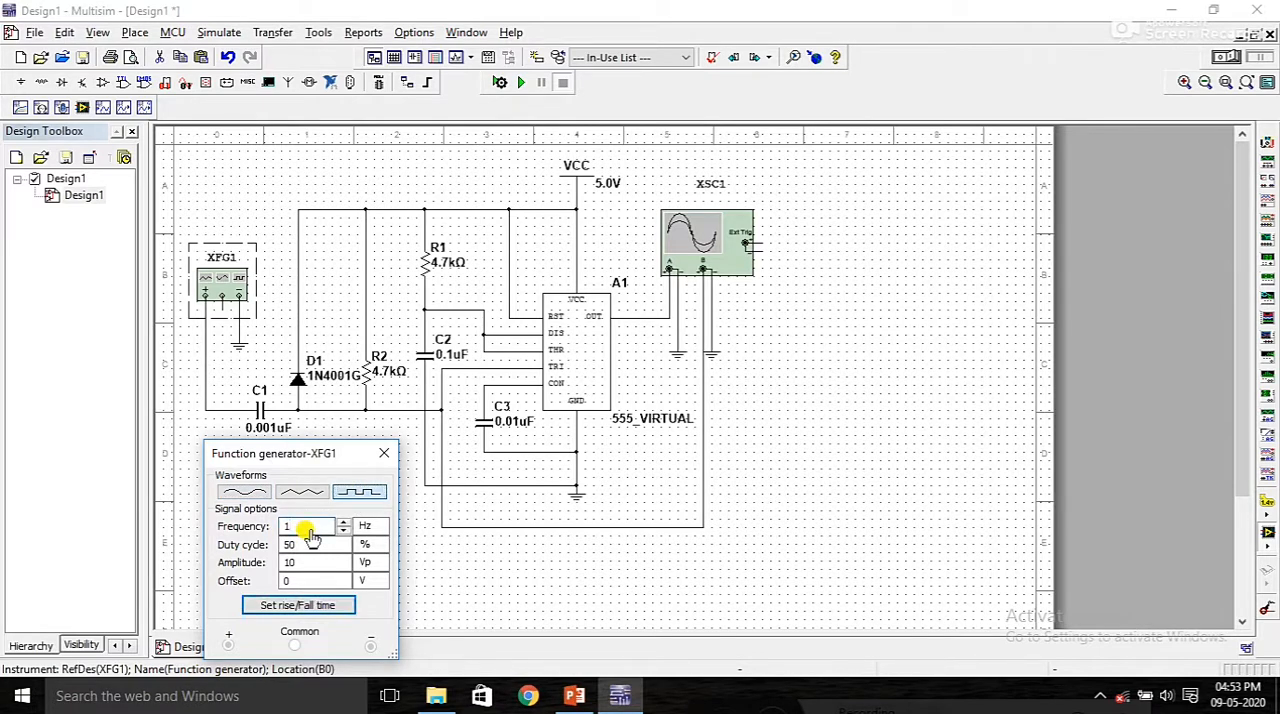
type("500")
Step: Set the function generator's duty cycle to 99 % and its amplitude to 1 Vp
left_click(320, 546)
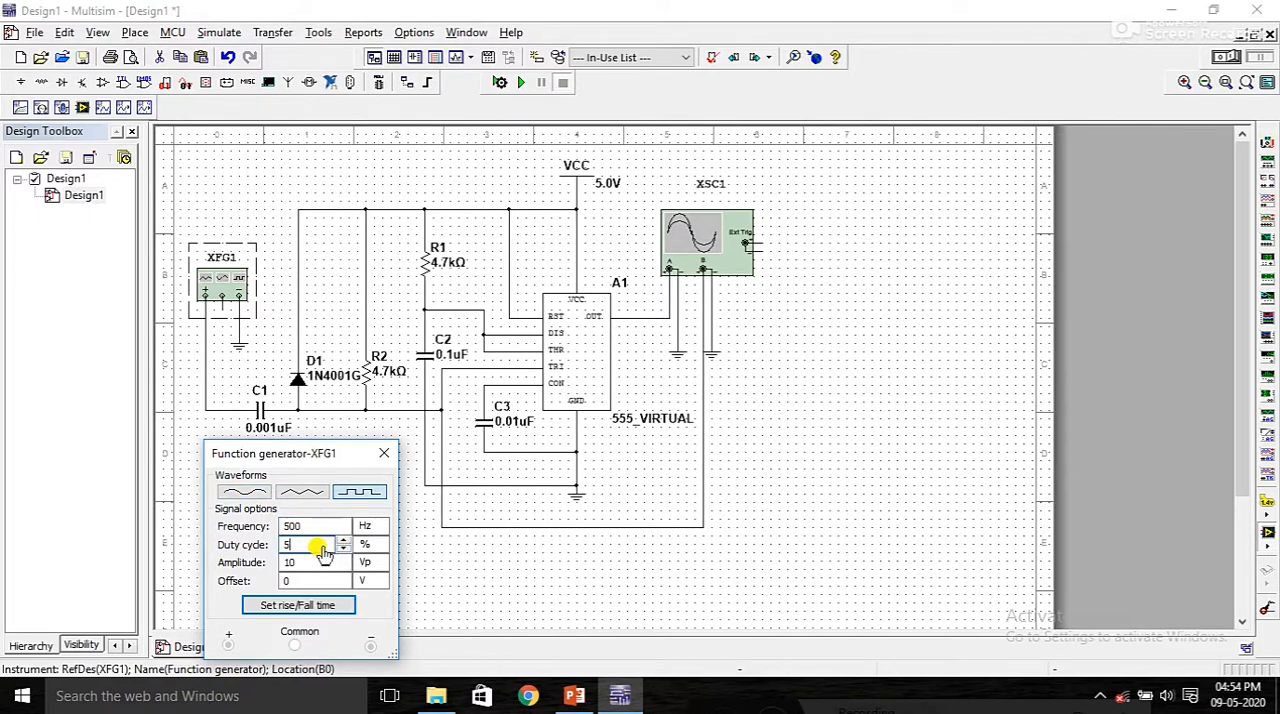
type("99")
left_click(298, 563)
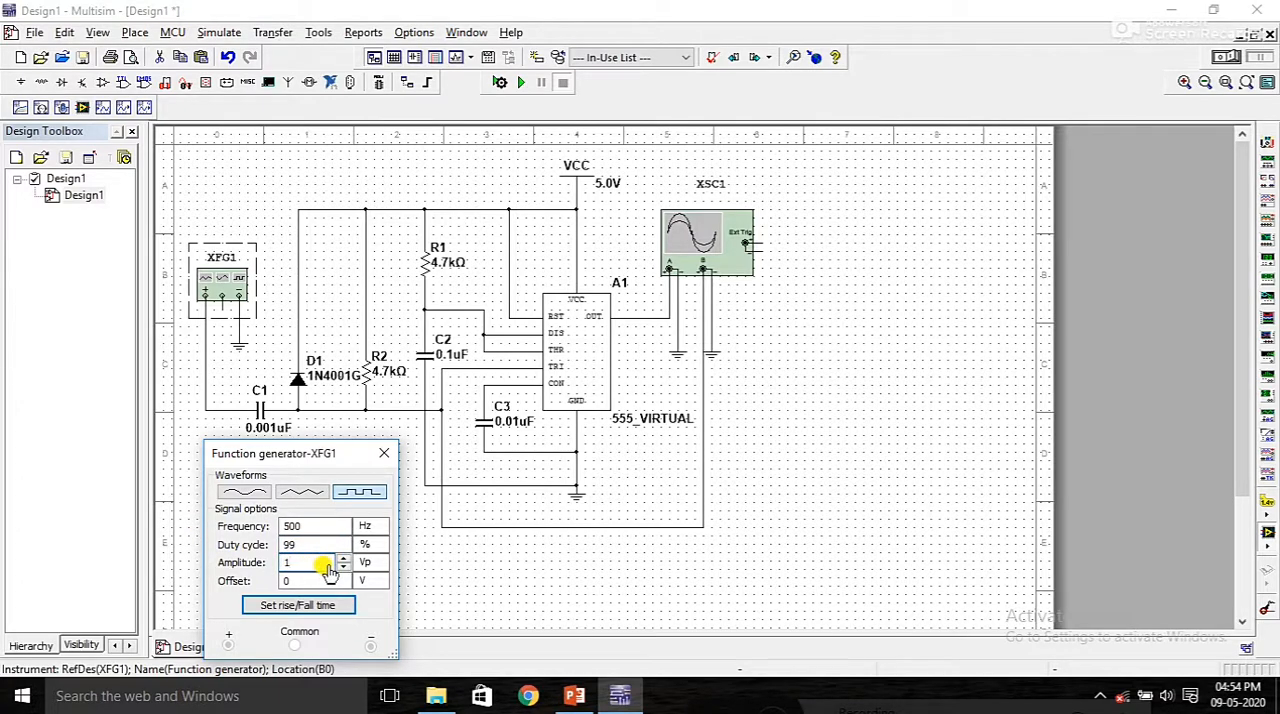
left_click(451, 600)
Step: Place the function generator's settings window beside the circuit and shift XFG1 slightly to the right, clear of the window
left_click_drag(340, 461, 137, 248)
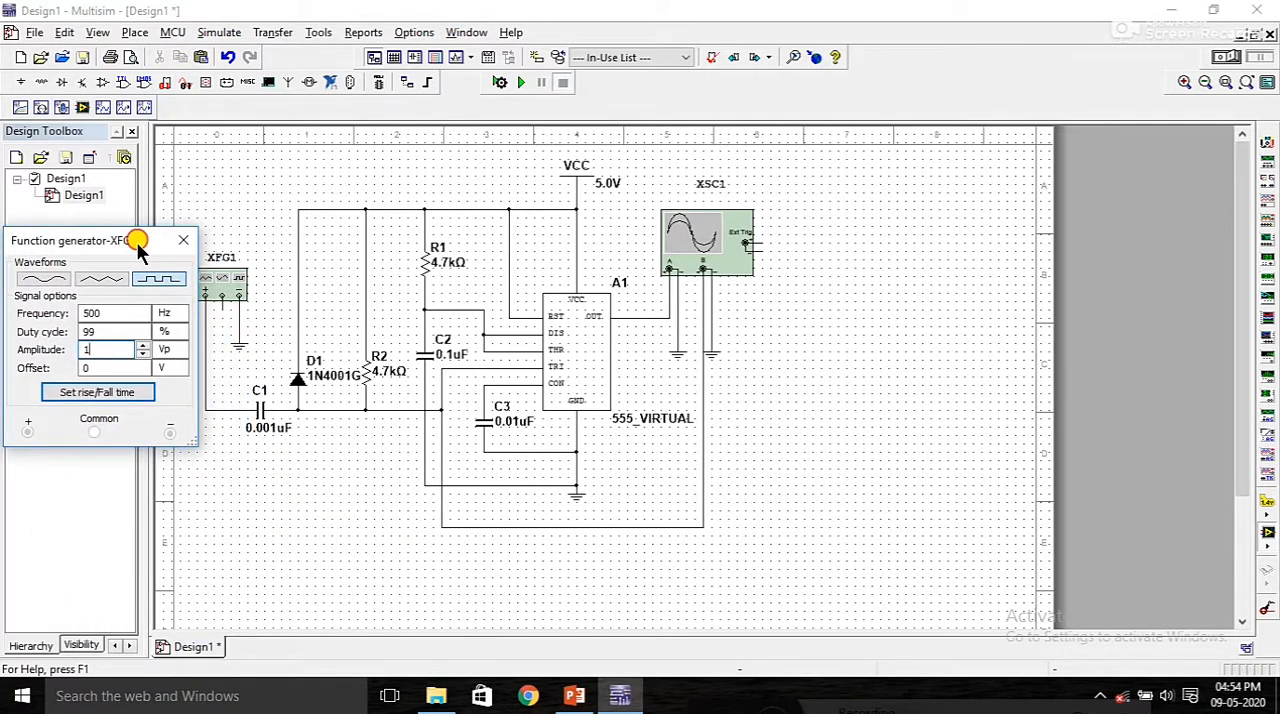
left_click(222, 285)
left_click_drag(222, 278, 231, 278)
left_click(155, 239)
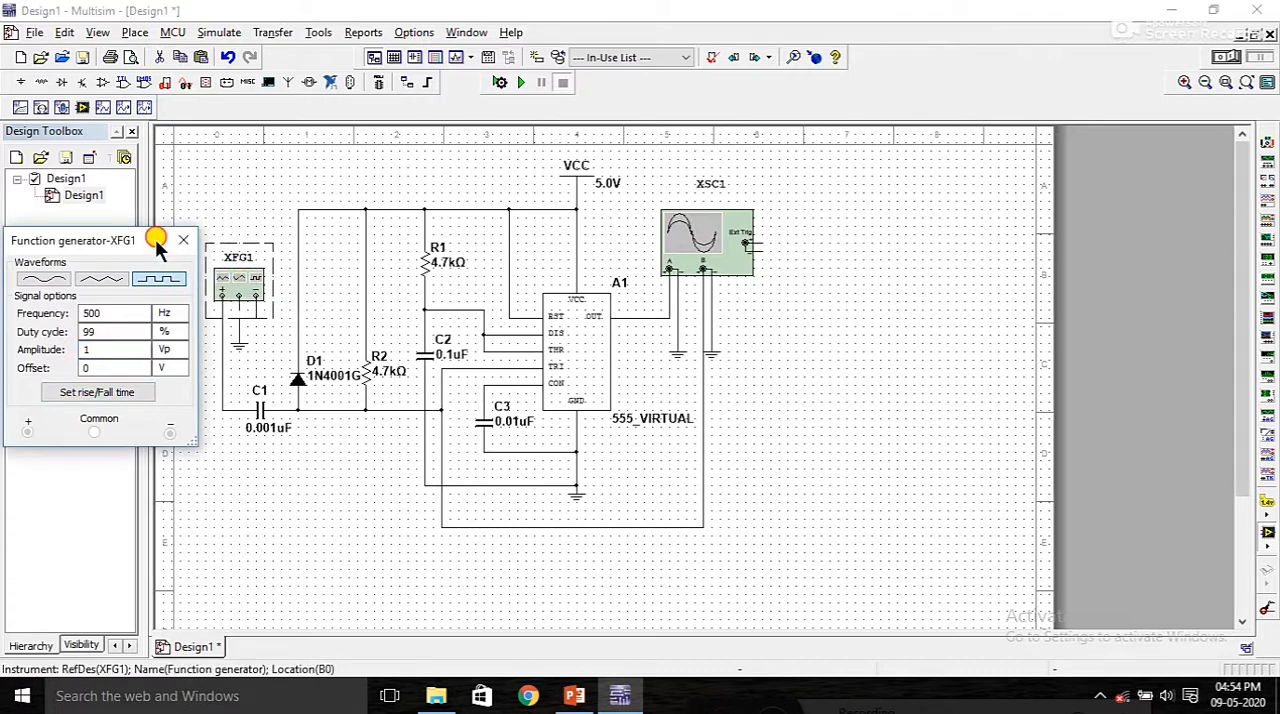
left_click_drag(155, 238, 160, 238)
left_click(222, 528)
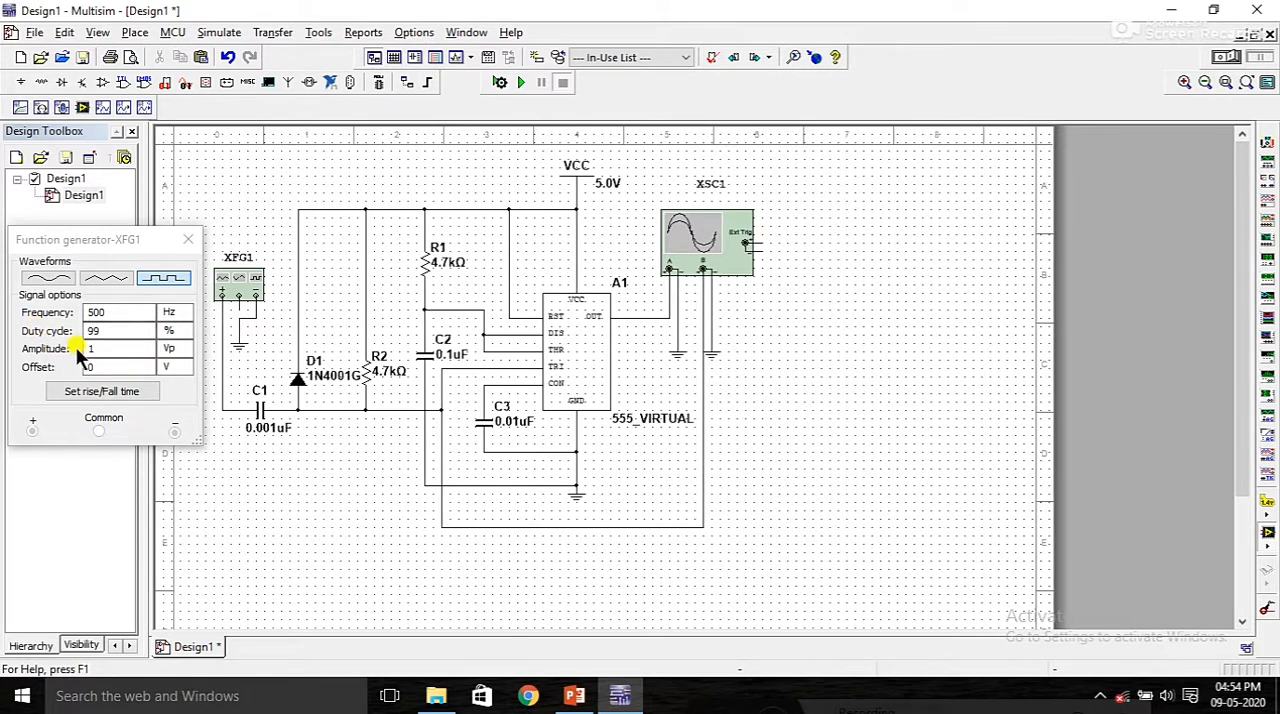
left_click(173, 281)
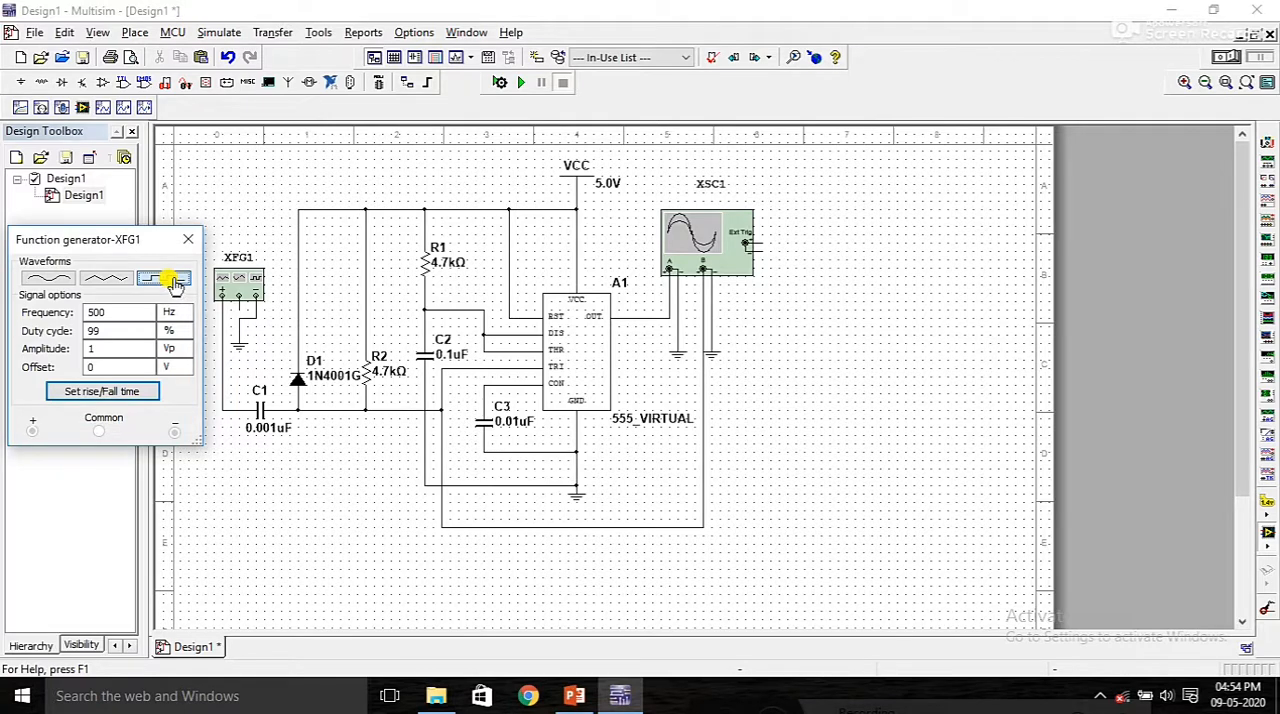
left_click(775, 462)
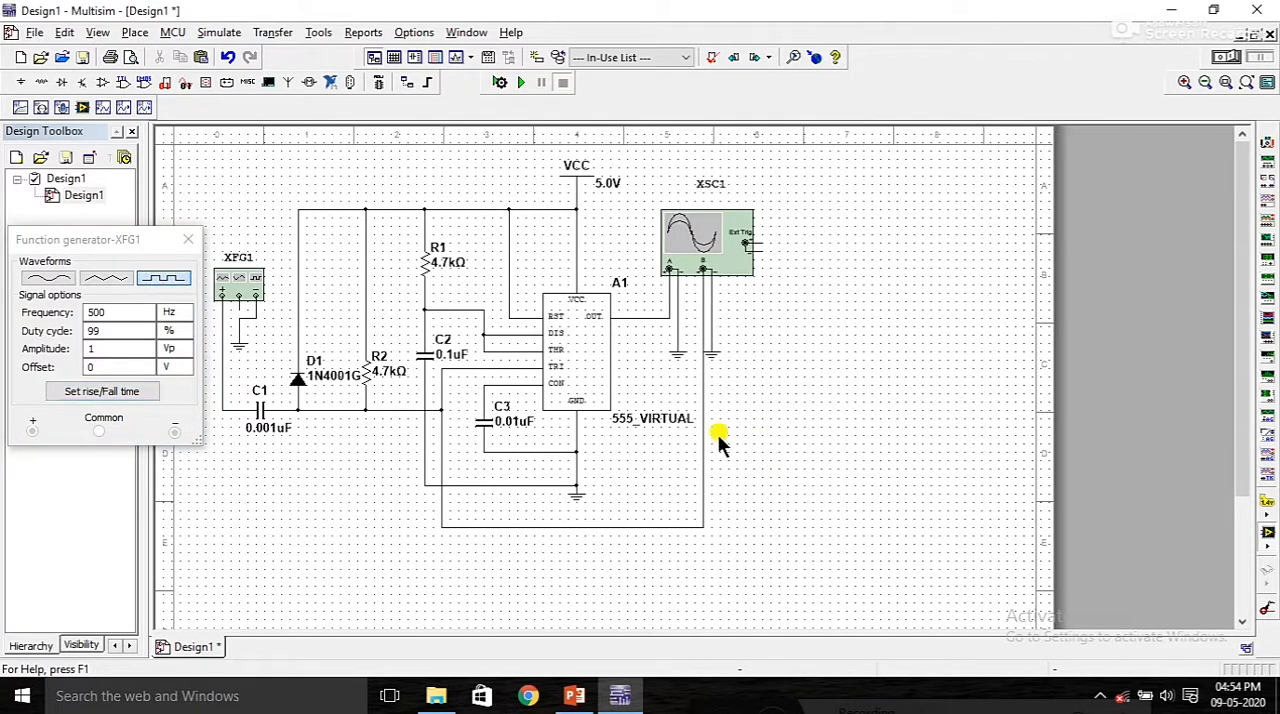
Step: Set the net color of the wire from the timer's OUT pin to oscilloscope channel A to red
double_click(651, 315)
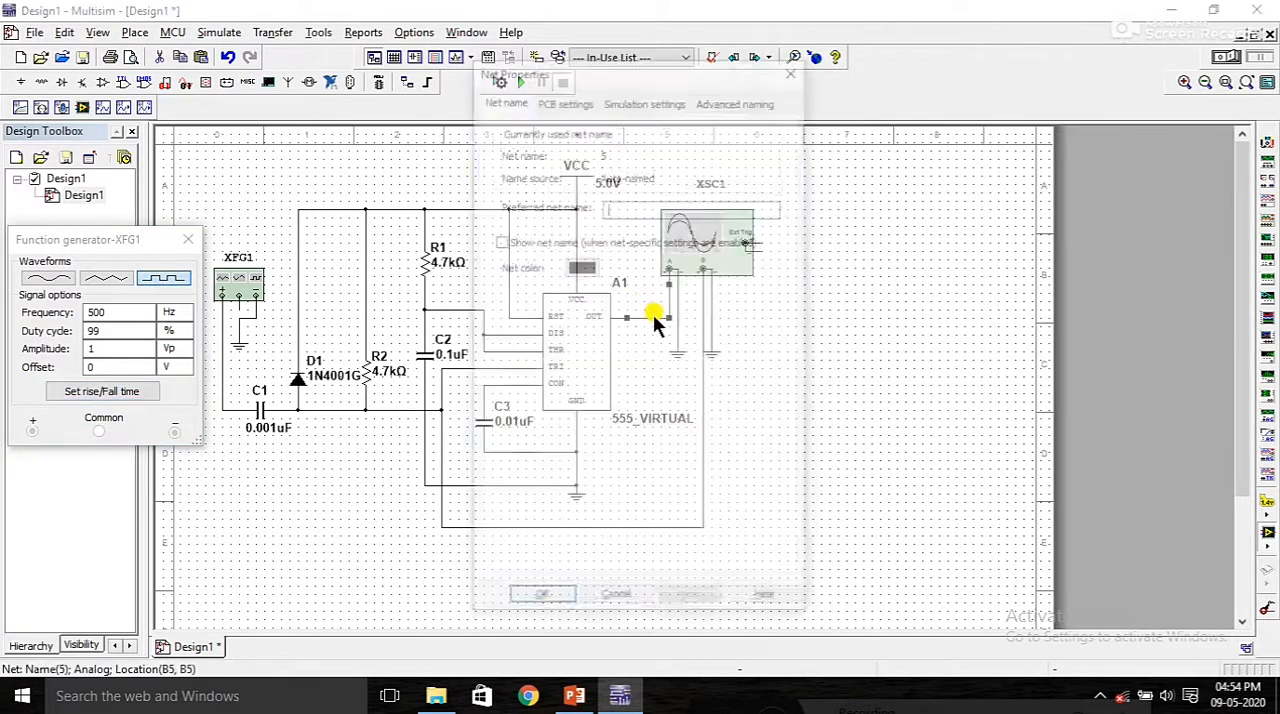
left_click(581, 266)
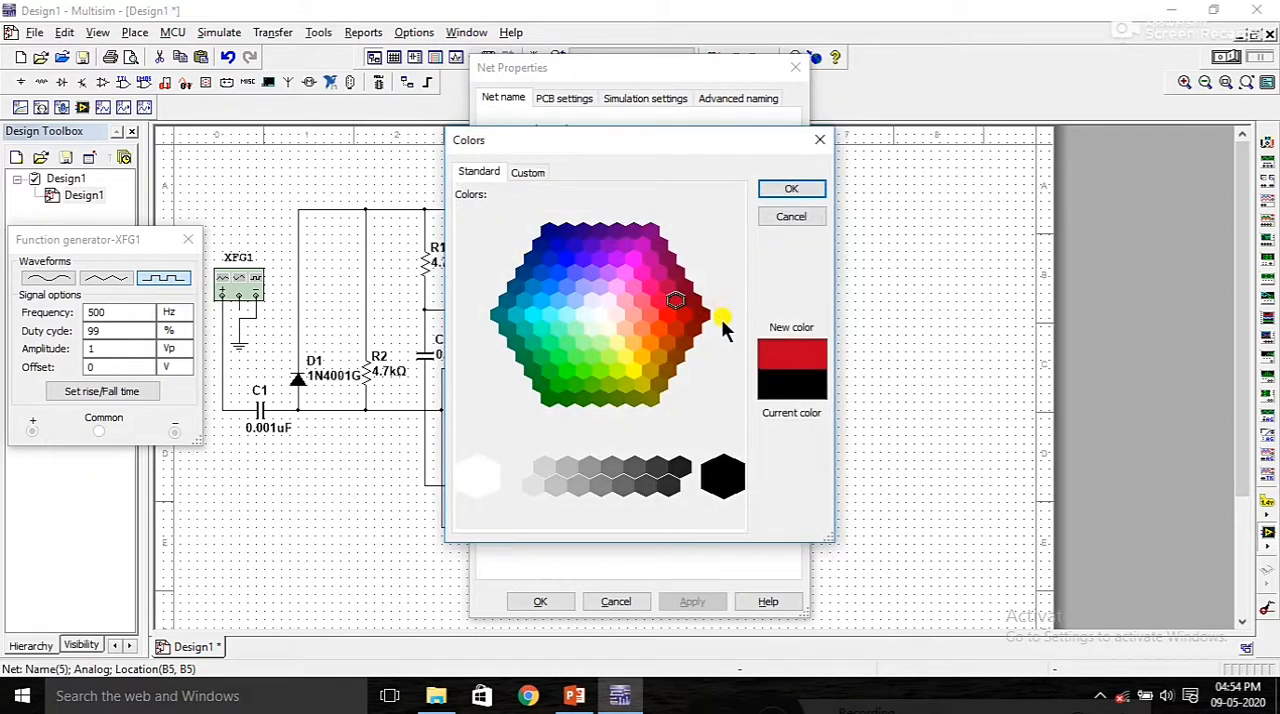
left_click(667, 315)
left_click(787, 190)
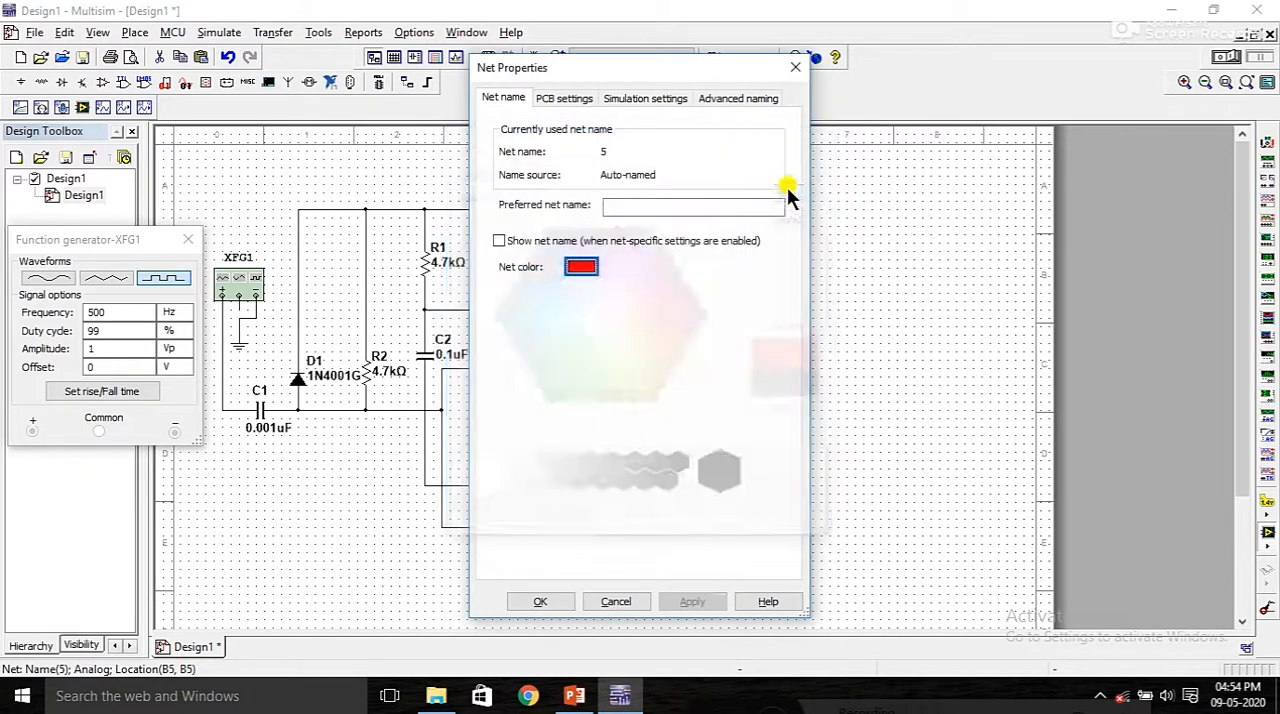
left_click(541, 601)
Step: Set the net color of the trigger wire running to oscilloscope channel B to yellow
double_click(645, 526)
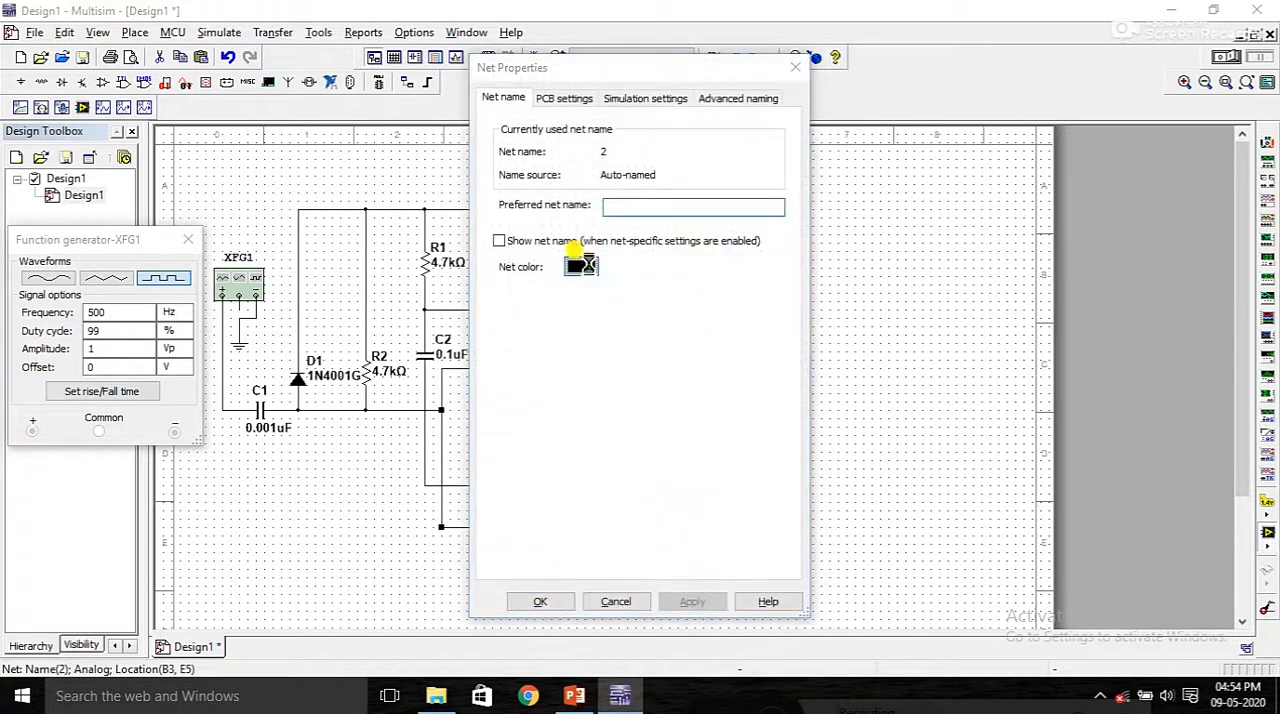
left_click(584, 266)
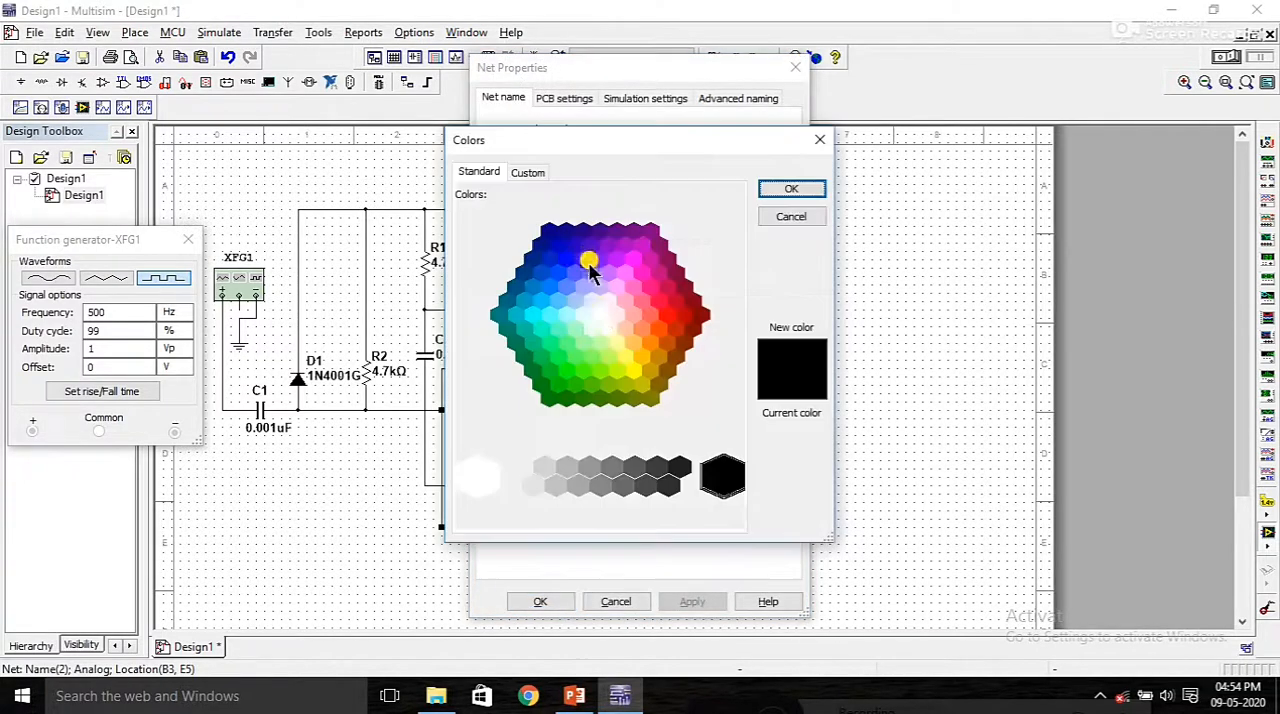
left_click(631, 367)
left_click(791, 189)
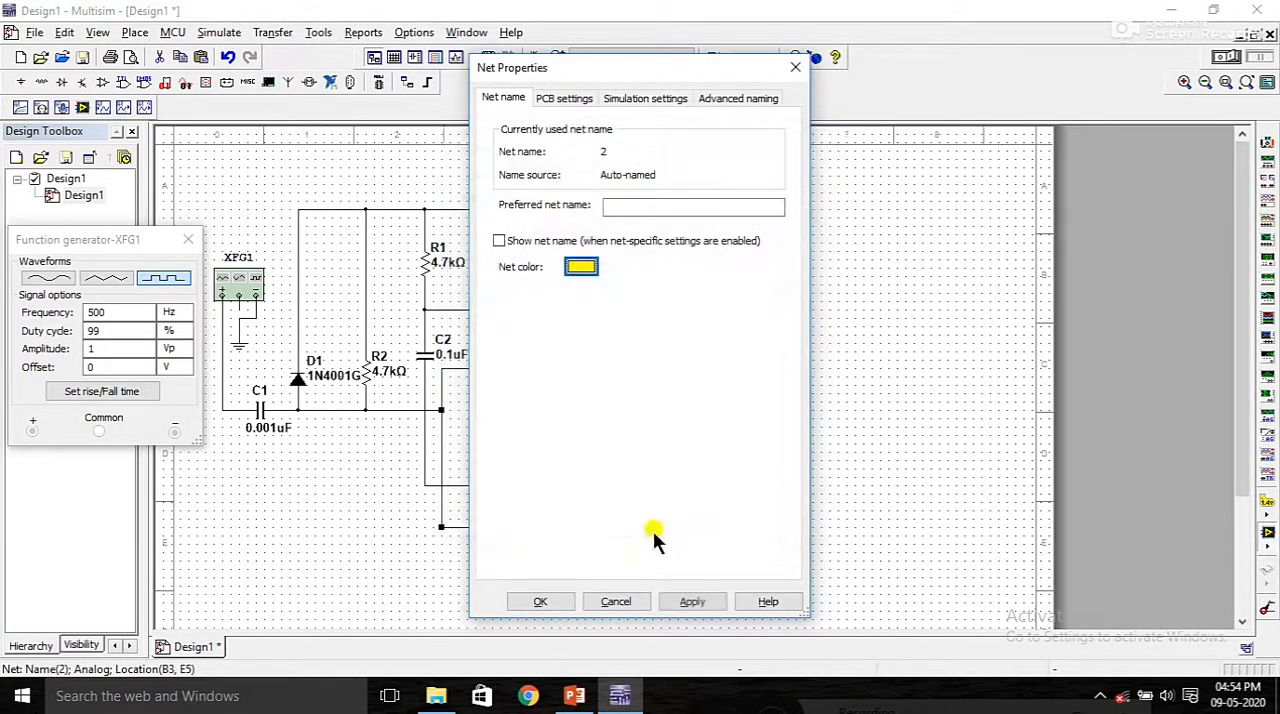
left_click(540, 601)
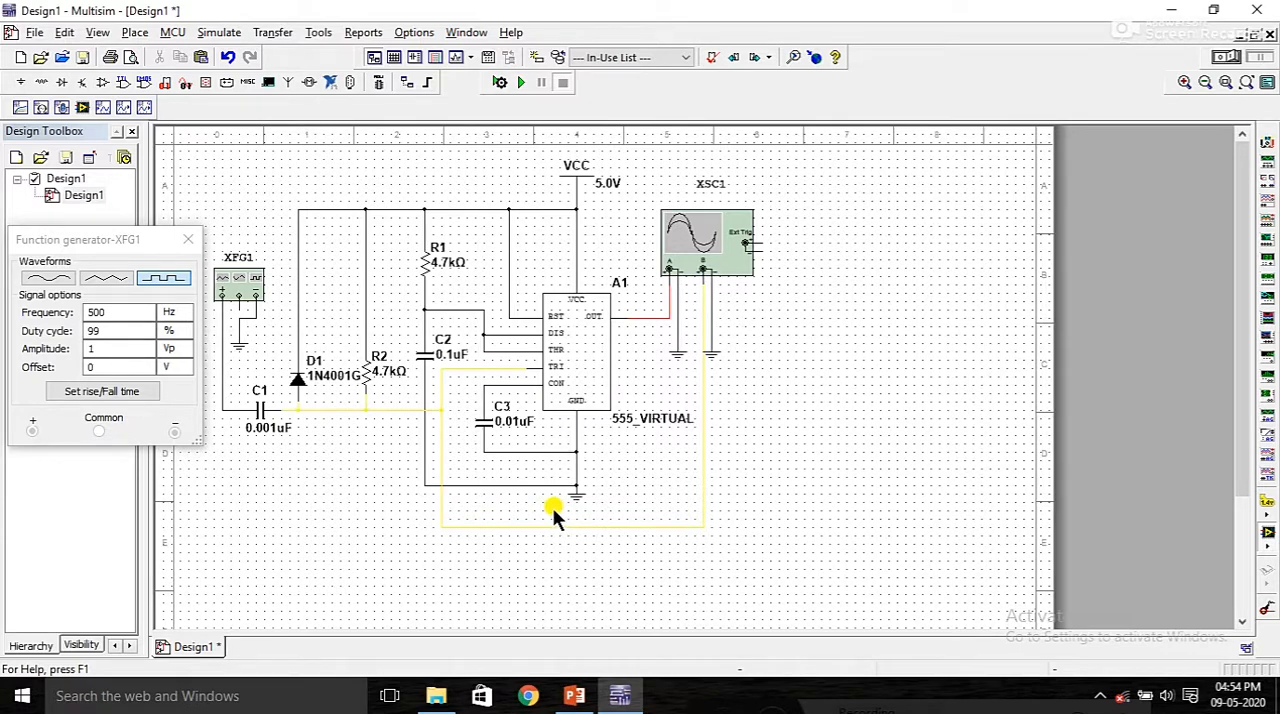
Step: Simulate the circuit with oscilloscope XSC1 open, set its timebase to 1 ms/Div, and stop the simulation
left_click(521, 83)
double_click(682, 232)
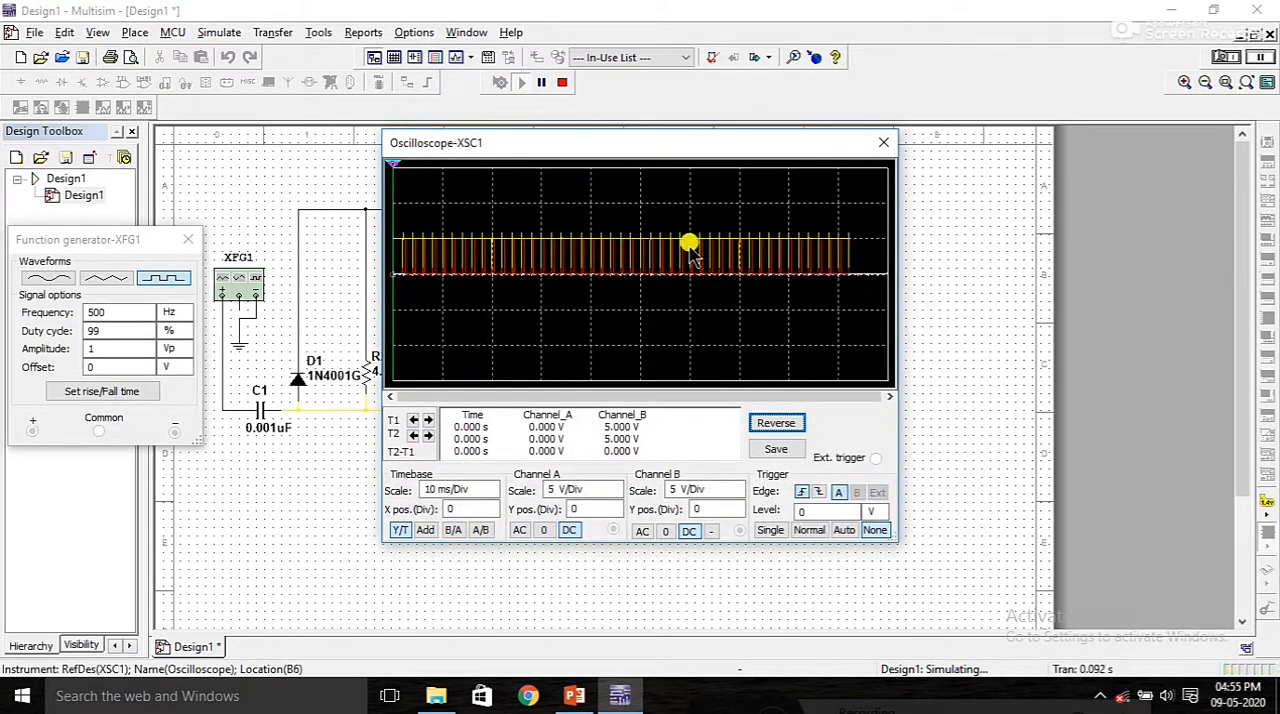
left_click(486, 494)
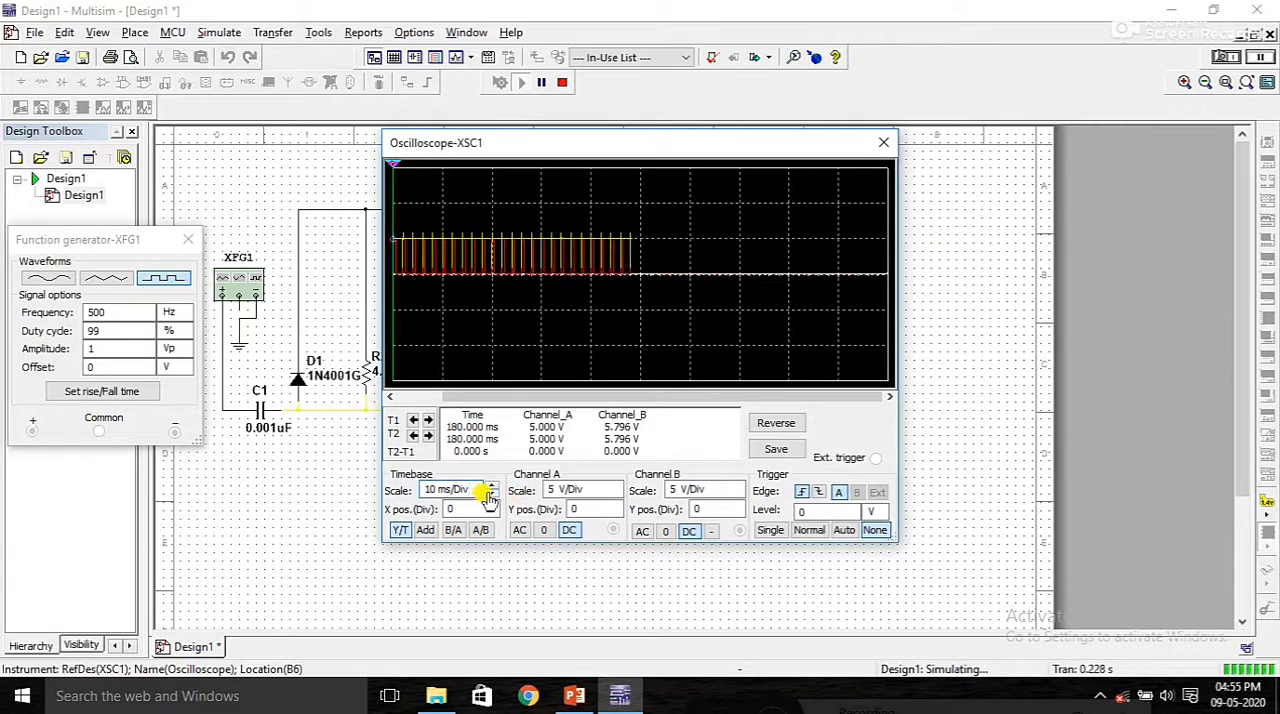
left_click(491, 494)
left_click(489, 495)
left_click(489, 495)
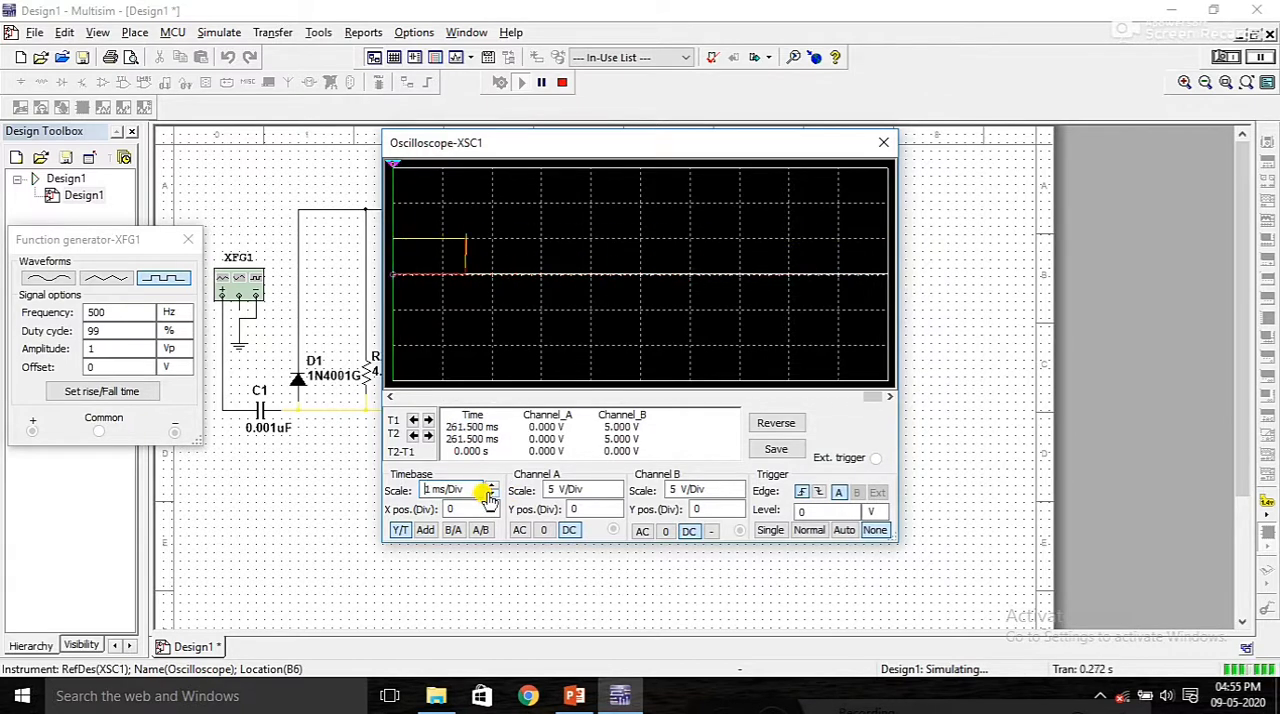
left_click(563, 85)
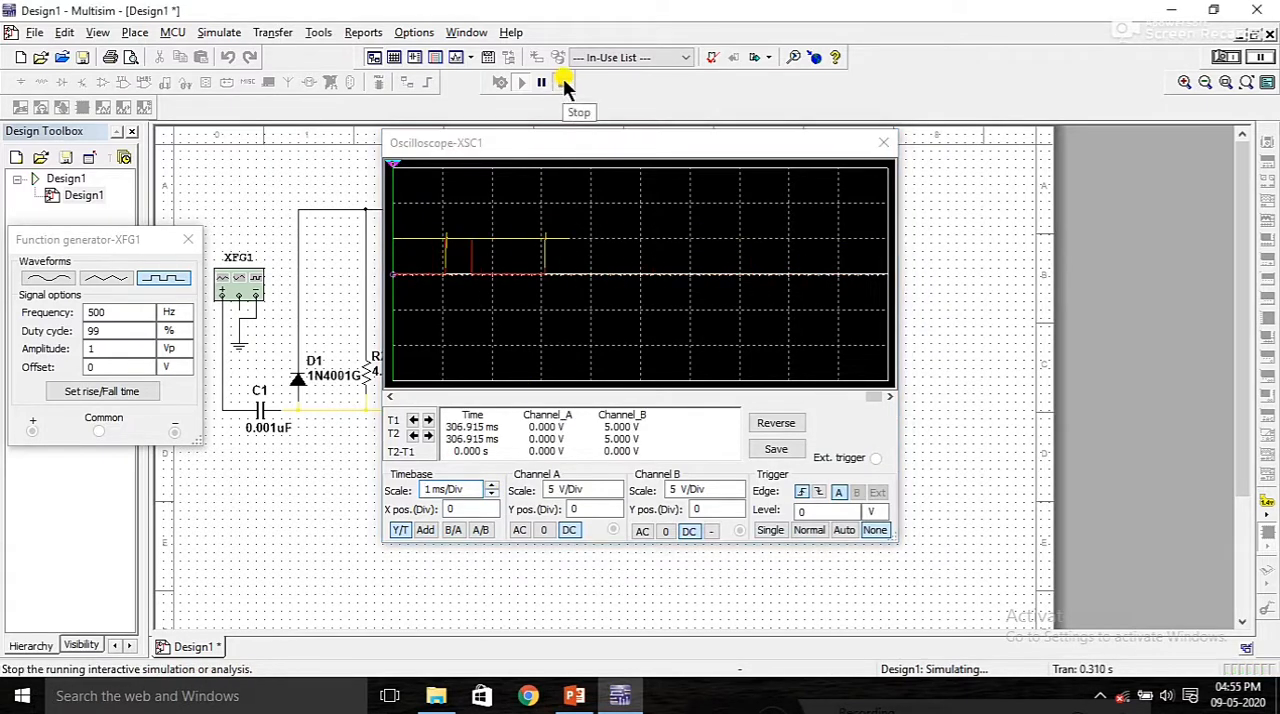
left_click(388, 396)
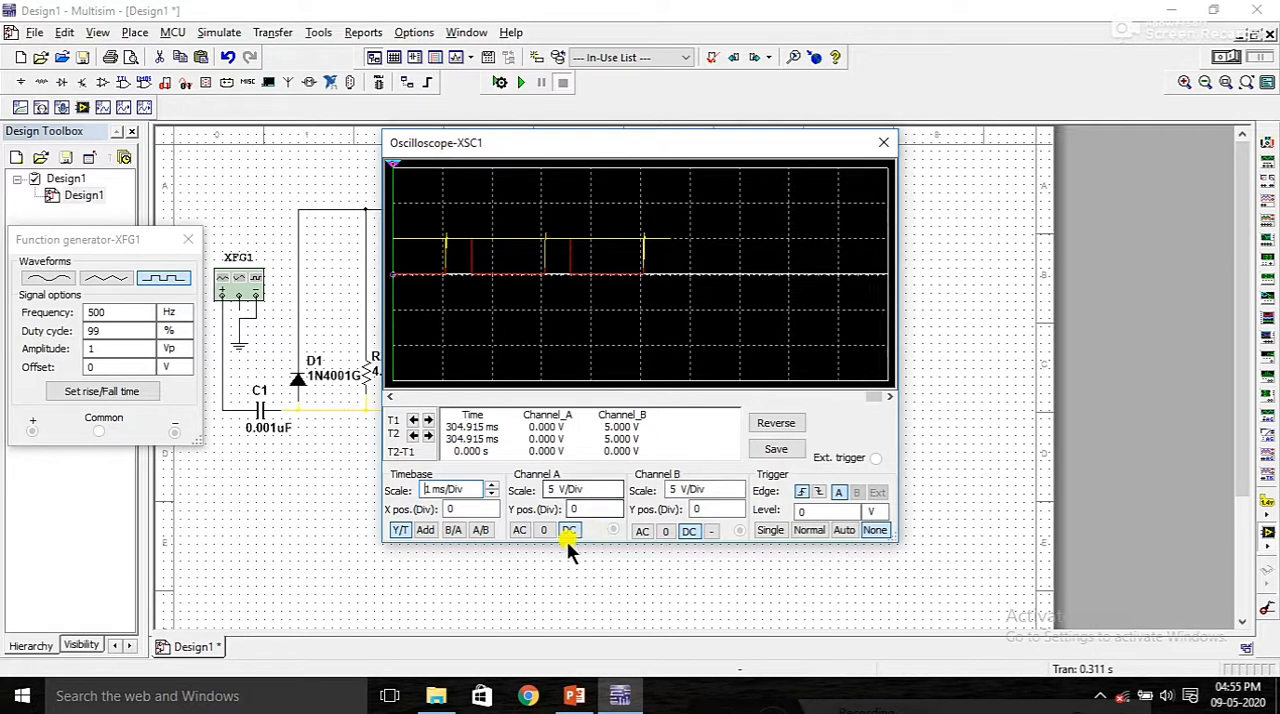
Step: Switch oscilloscope channels A and B to AC coupling and set both vertical scales to 2 V/Div
left_click(519, 530)
left_click(641, 531)
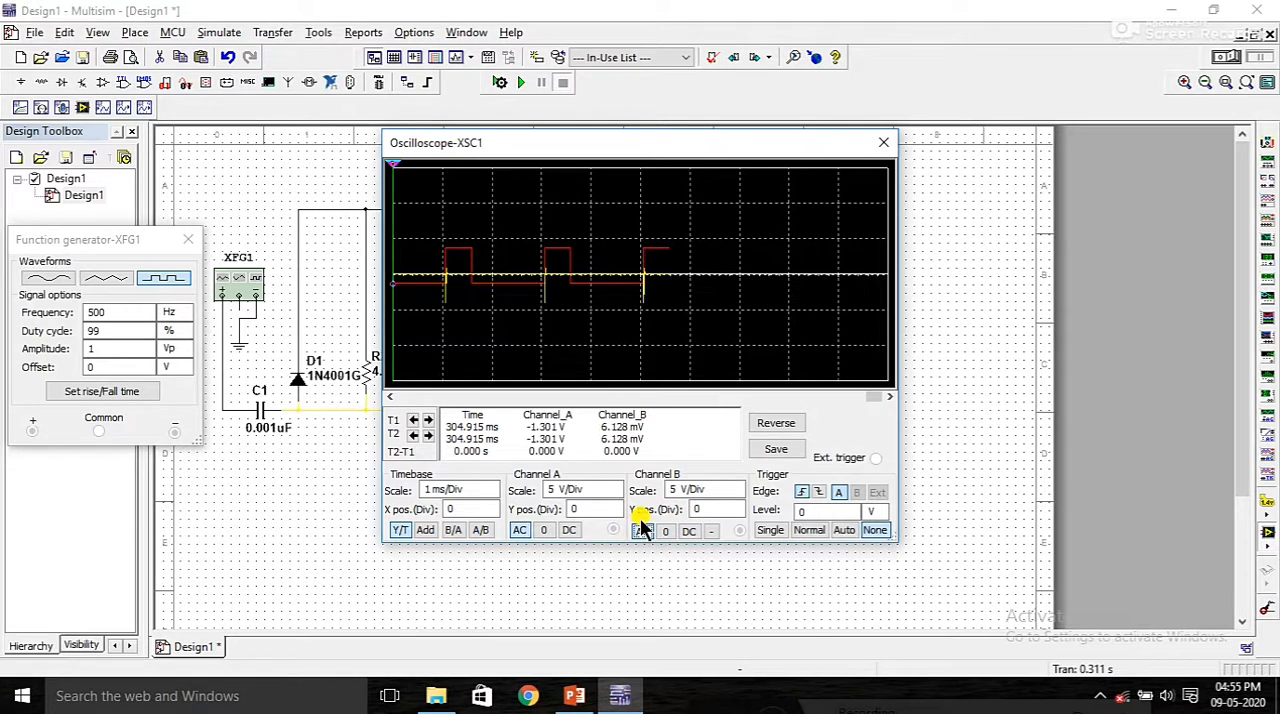
left_click(612, 491)
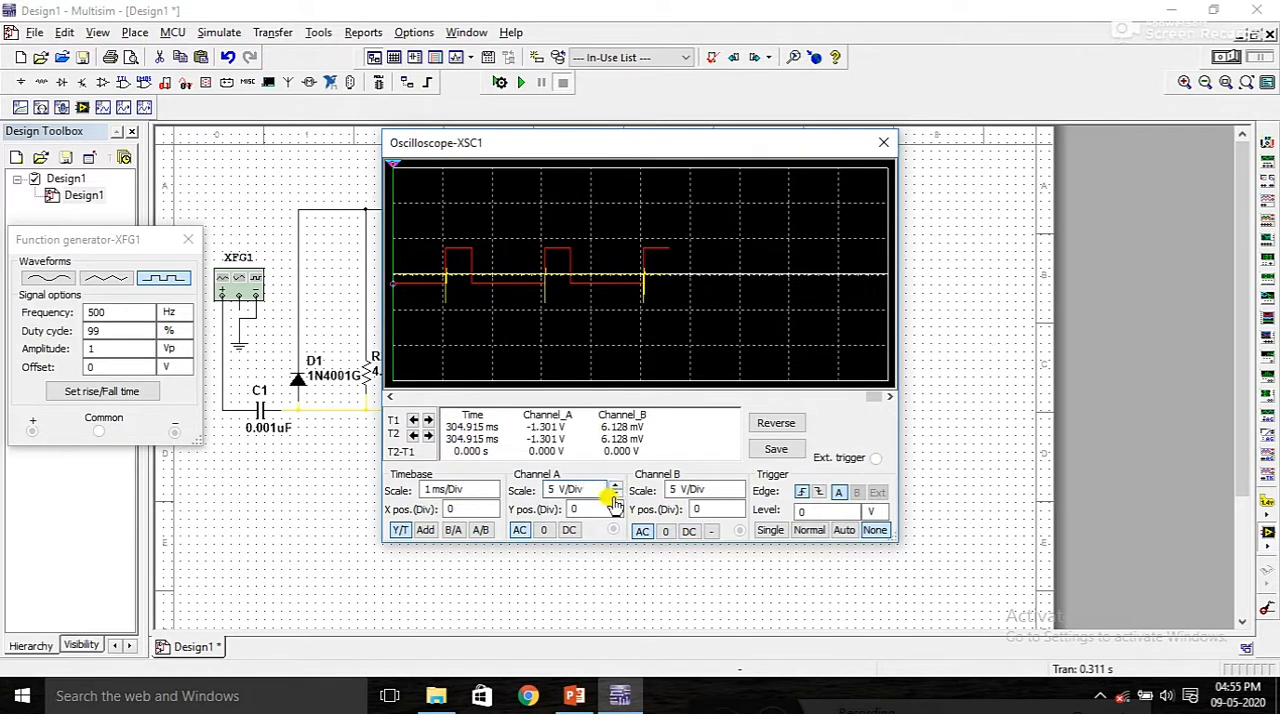
left_click(615, 495)
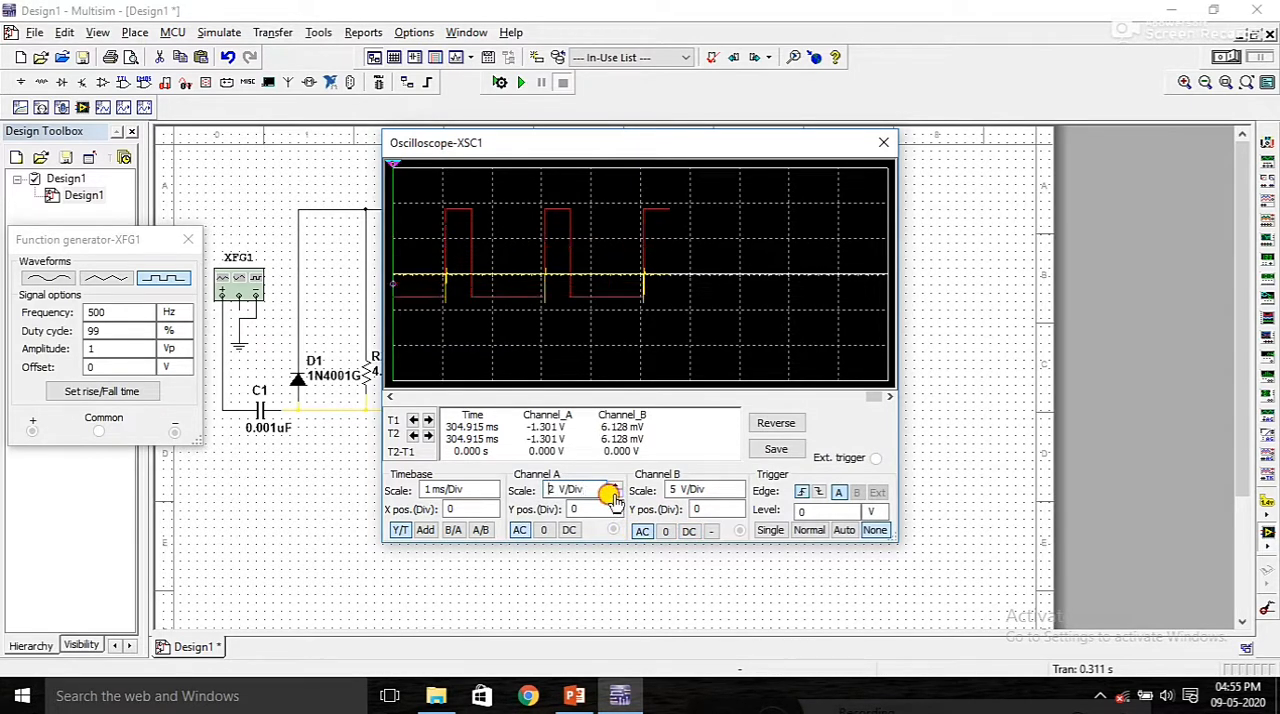
left_click(727, 490)
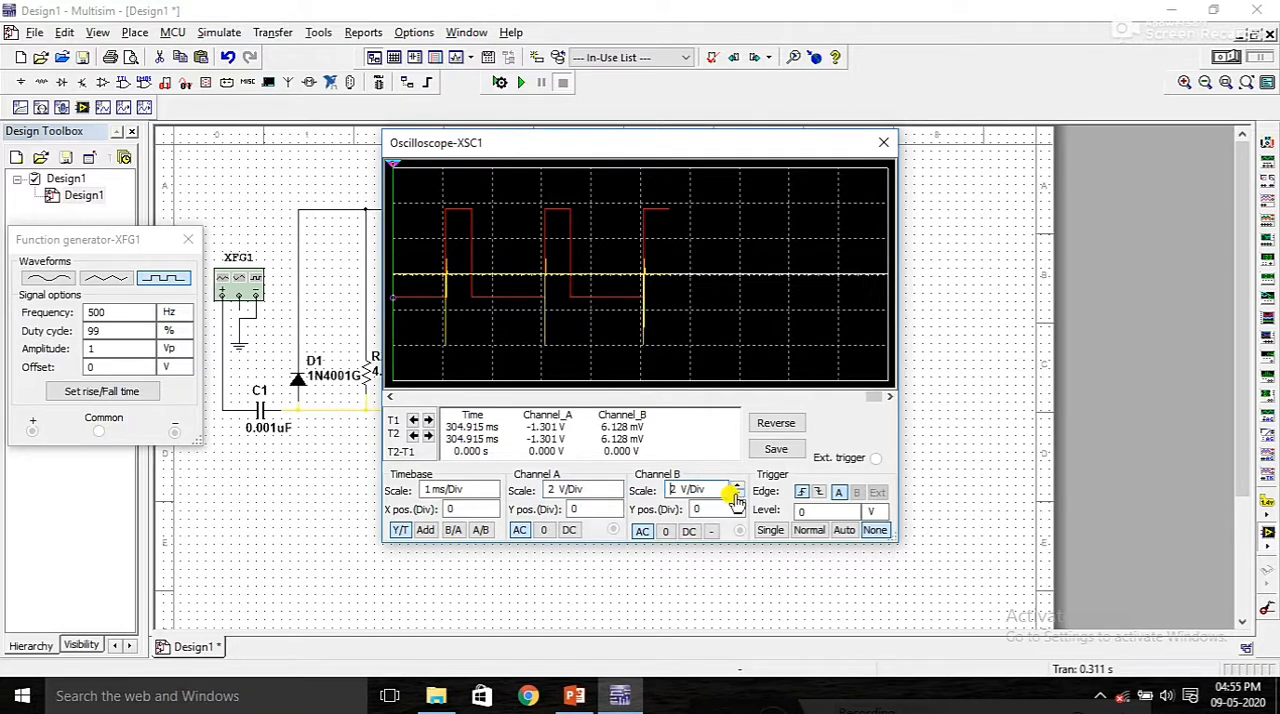
Step: Try DC coupling and other vertical scales on channel B, and return it to AC coupling at 2 V/Div
left_click(691, 532)
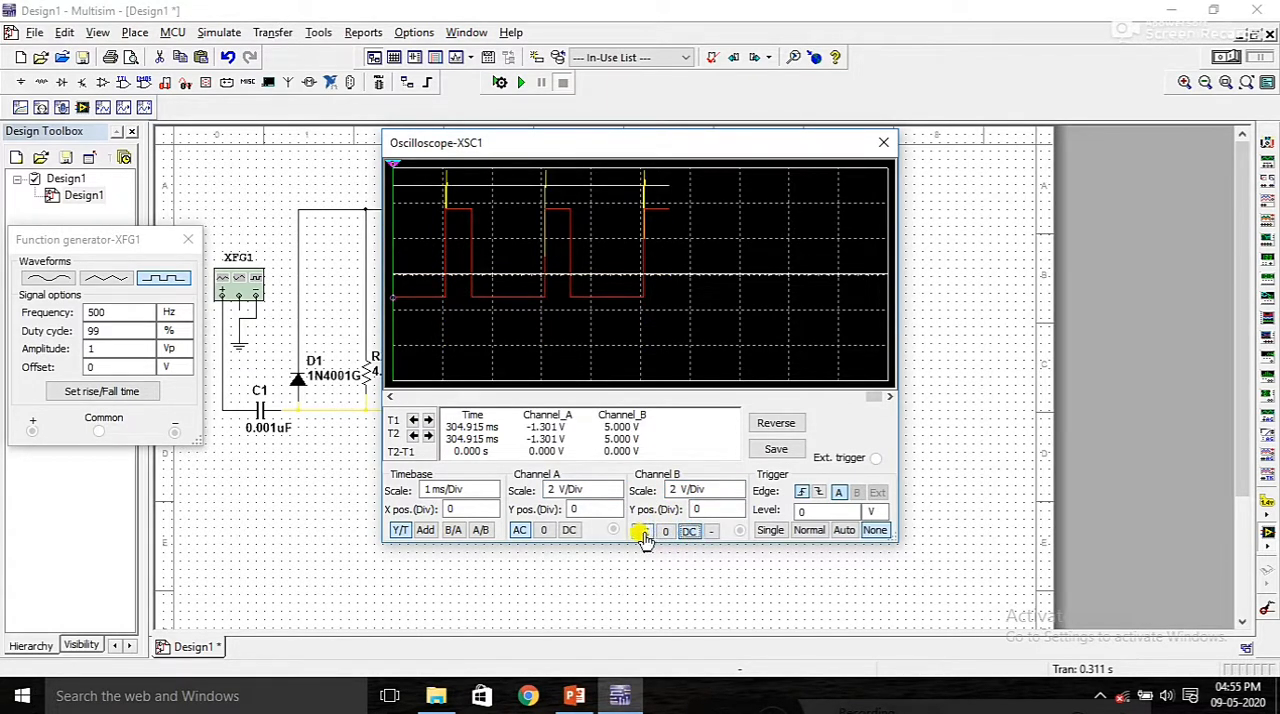
left_click(728, 489)
left_click(735, 495)
left_click(736, 487)
left_click(737, 487)
left_click(737, 497)
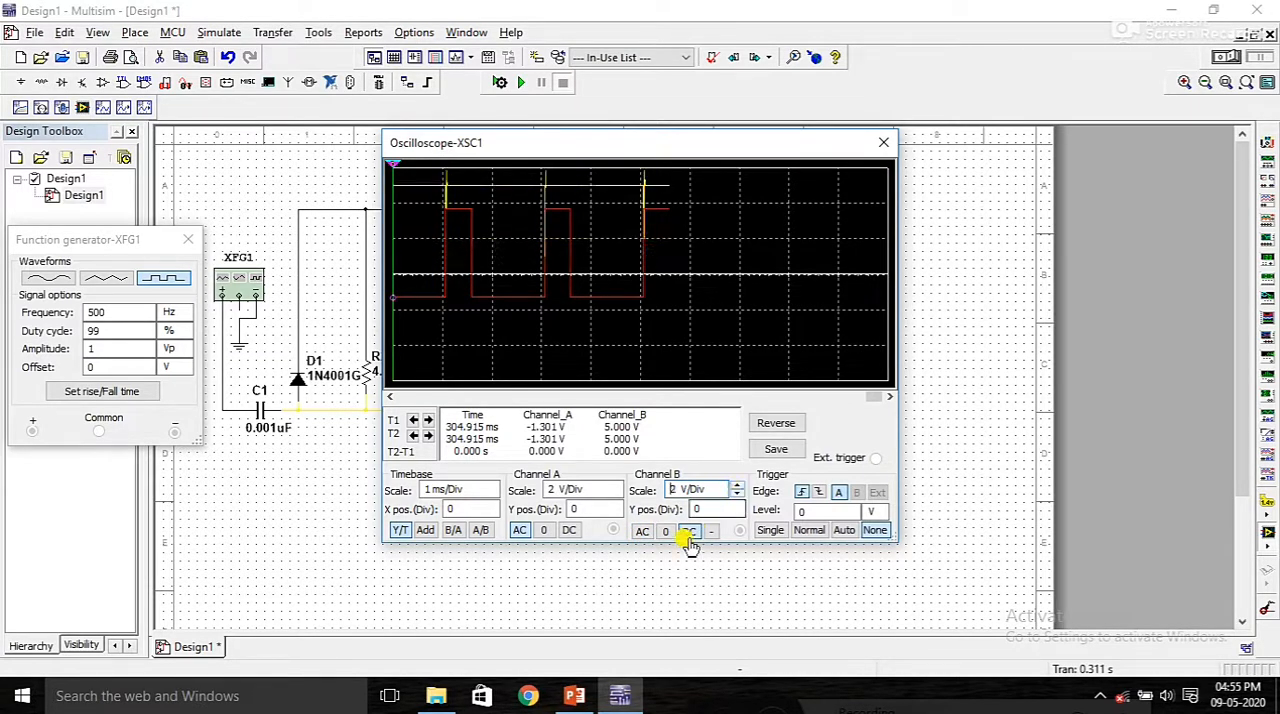
left_click(642, 530)
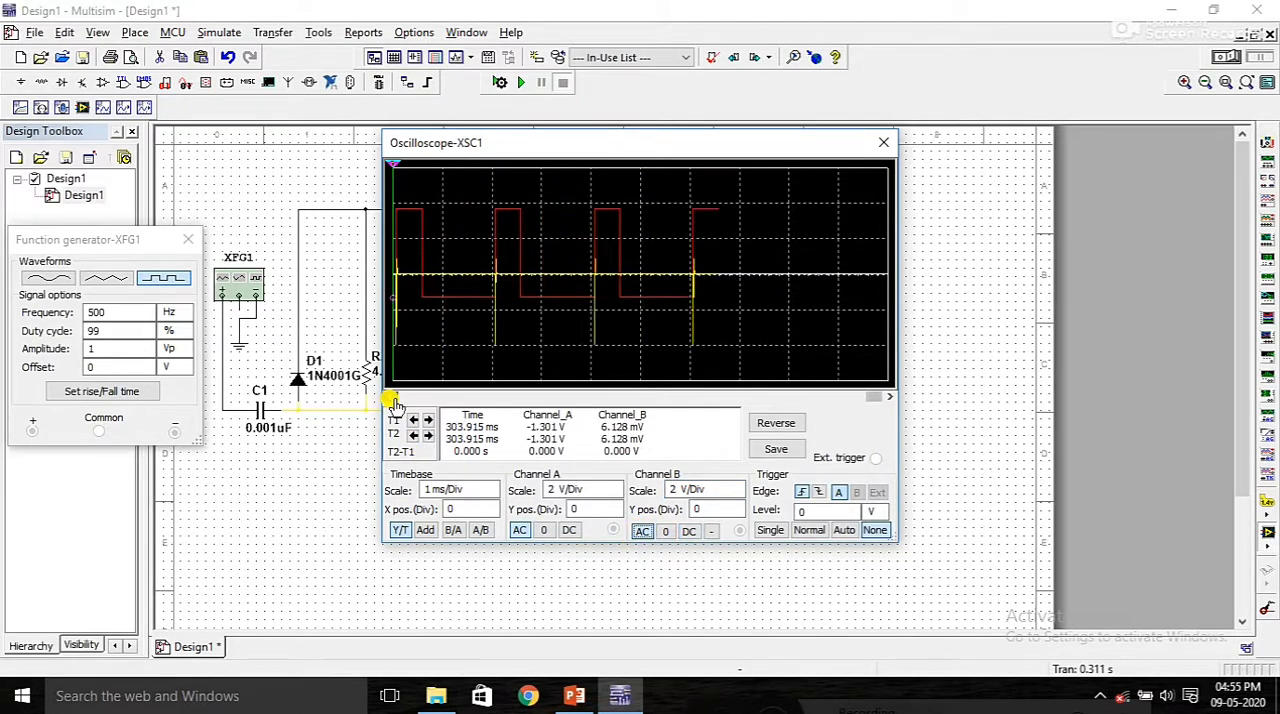
Step: Set XSC1's timebase to 500 us/Div and examine the waveforms in a widened oscilloscope window, closing it when done
left_click(486, 491)
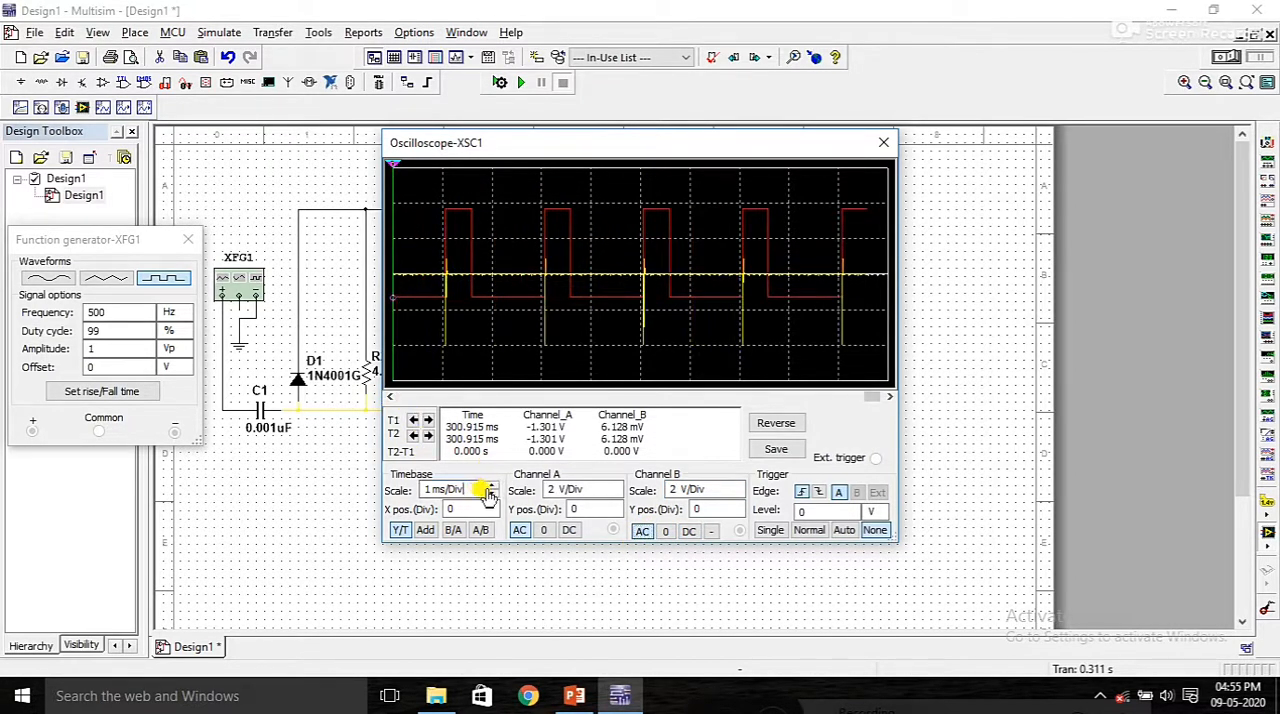
left_click(492, 494)
left_click(492, 494)
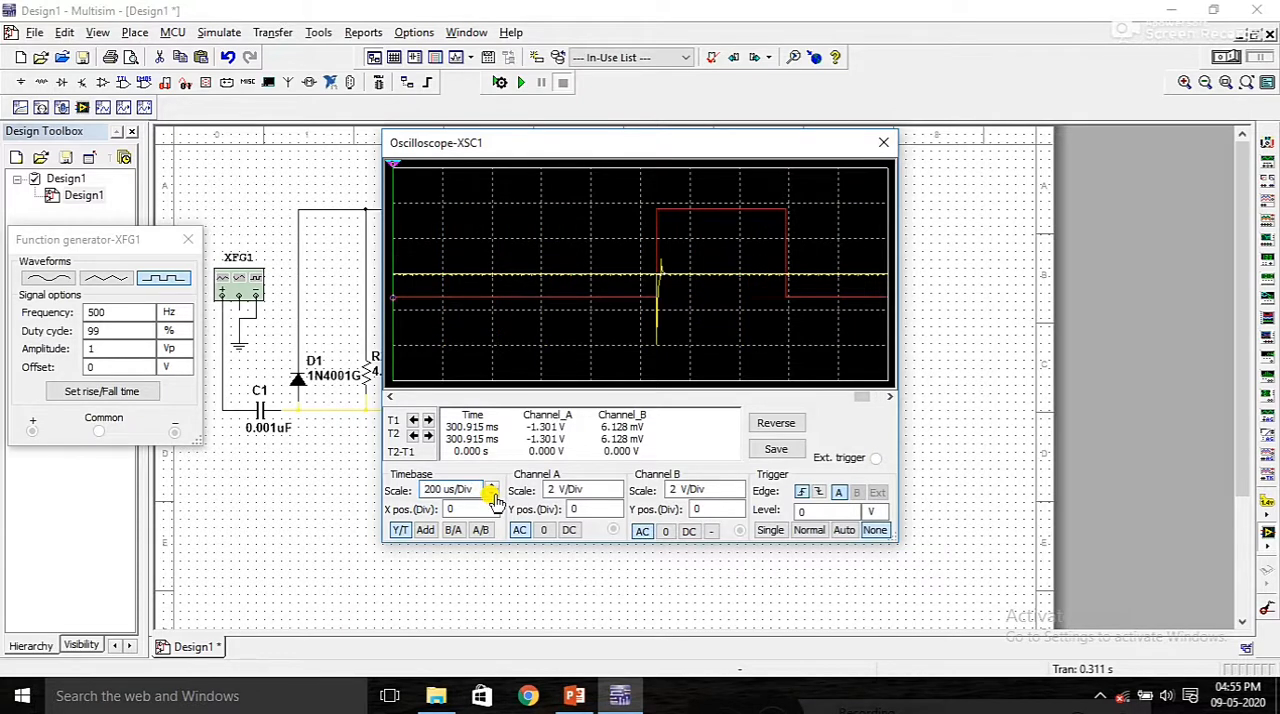
left_click(491, 487)
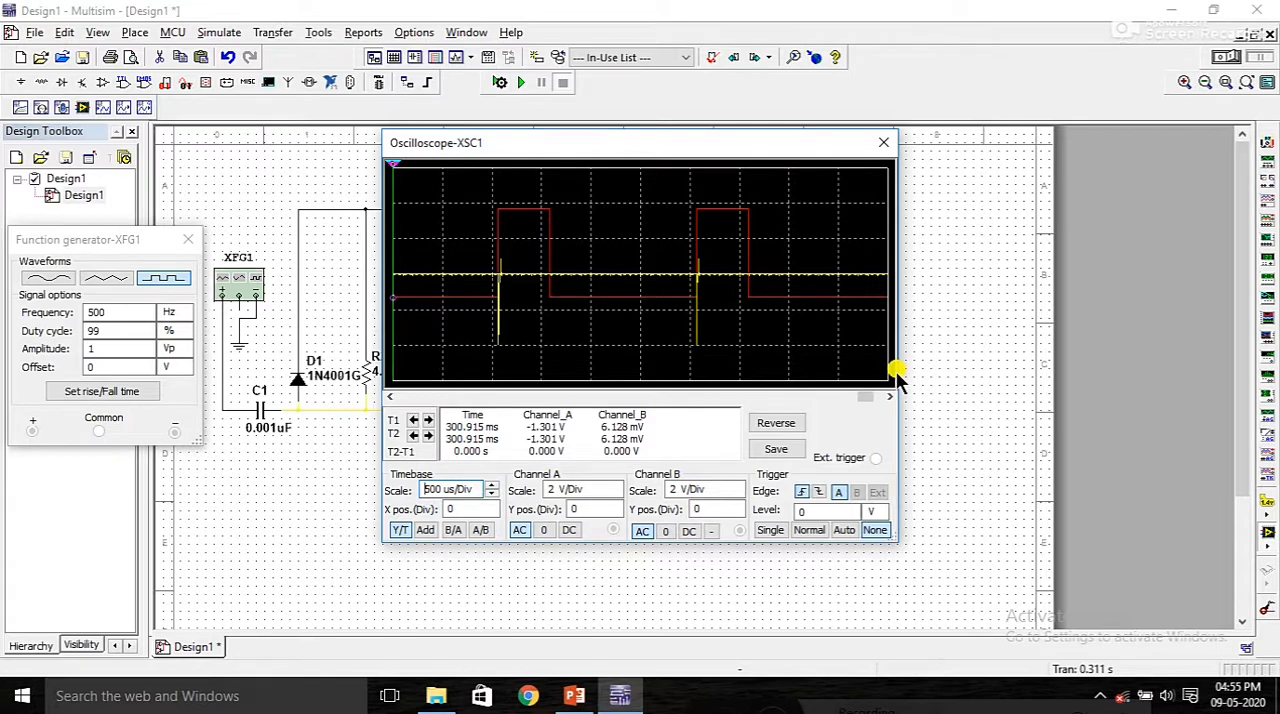
left_click_drag(898, 368, 967, 368)
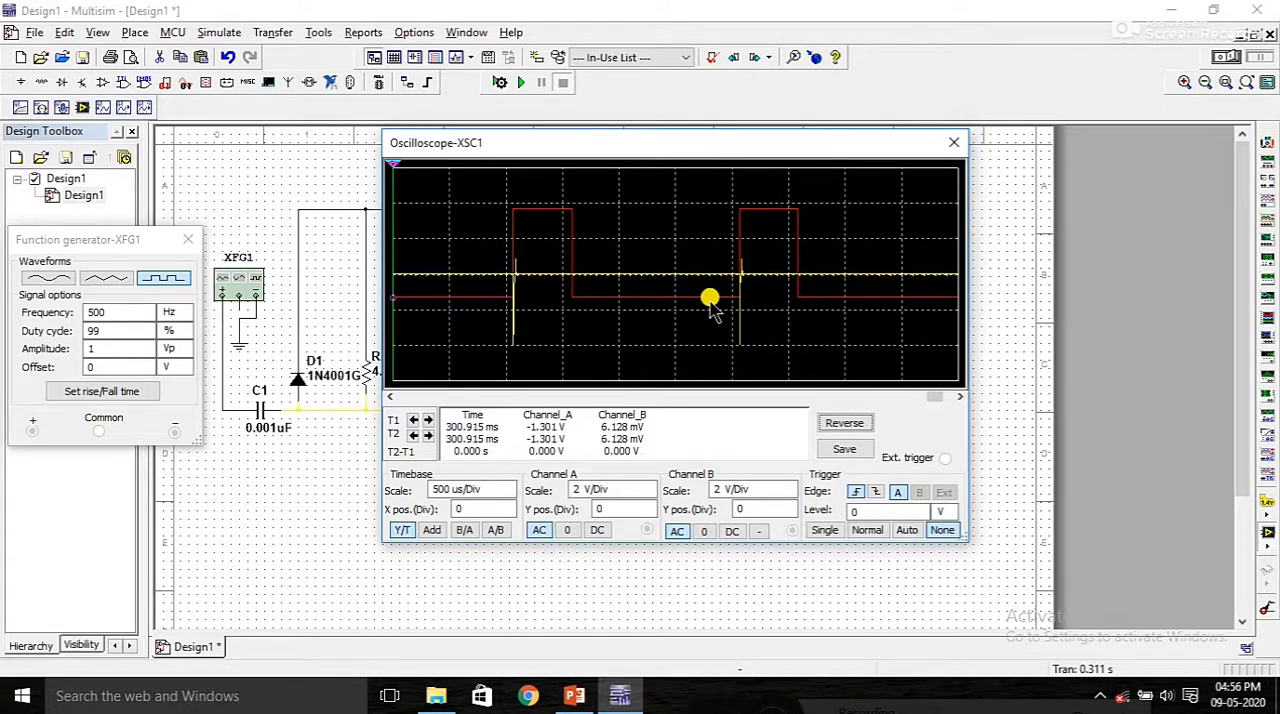
left_click(954, 142)
left_click(1267, 208)
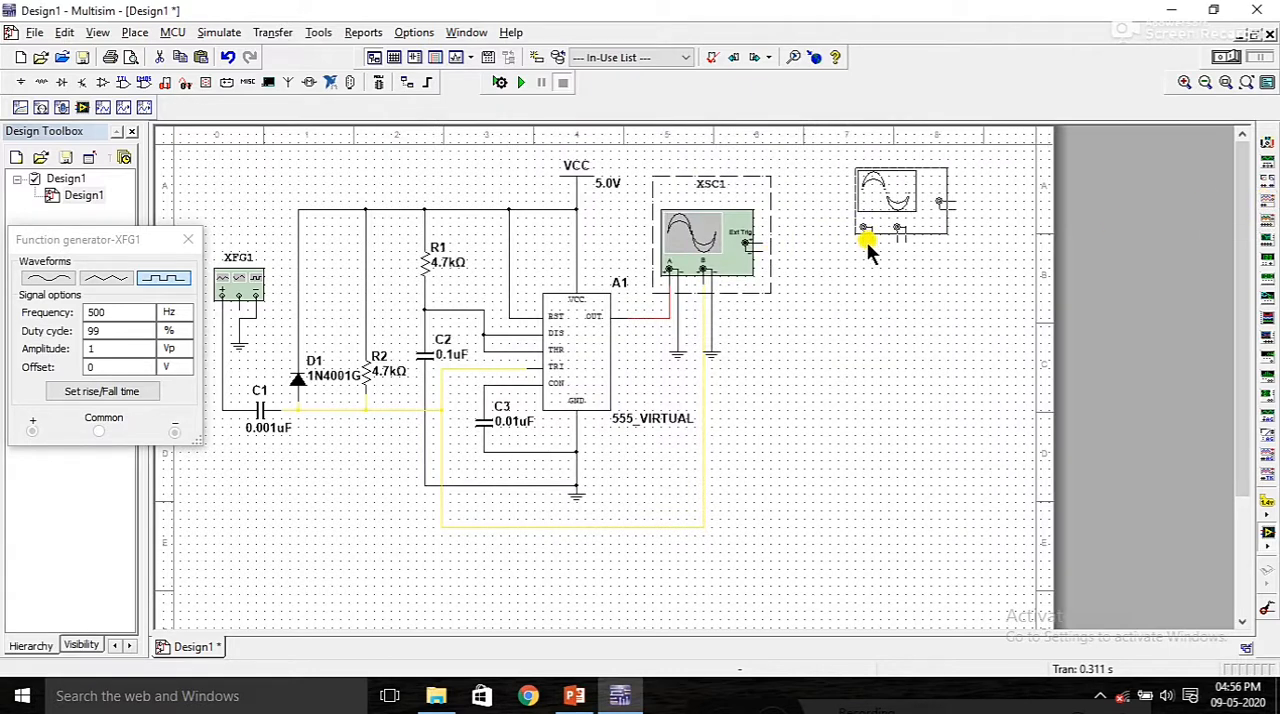
left_click(937, 238)
right_click(968, 226)
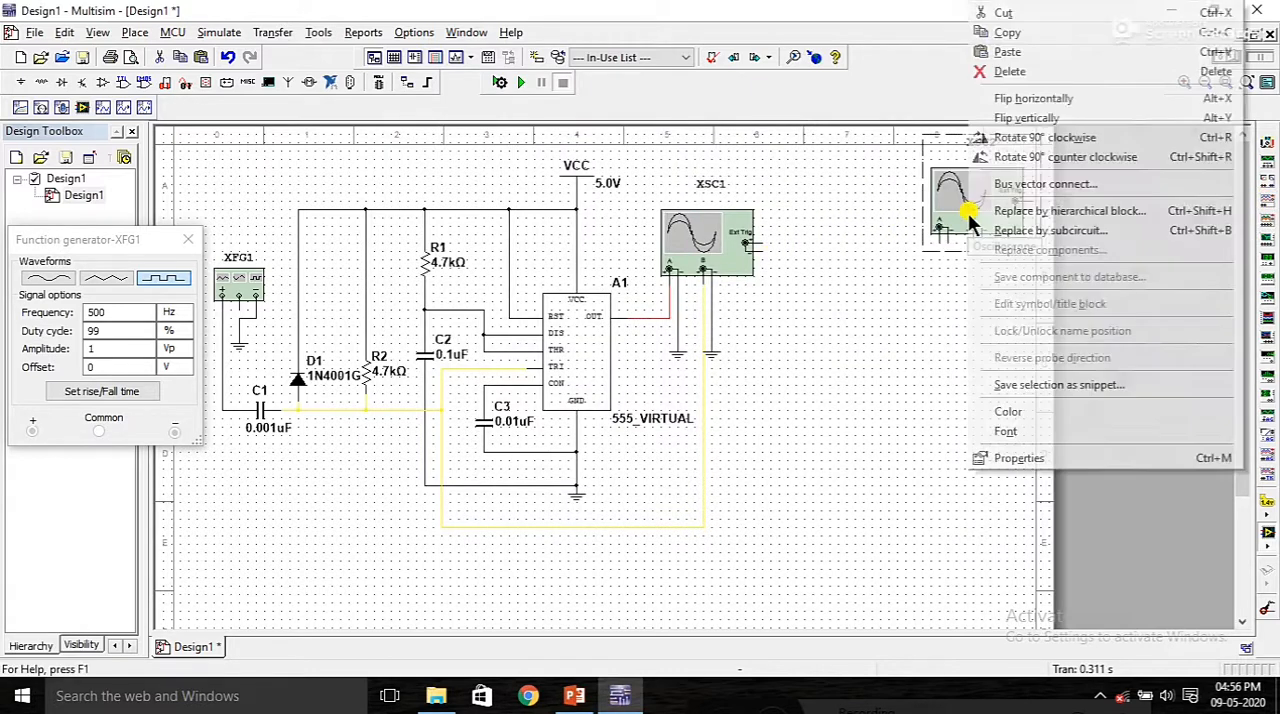
left_click(1014, 72)
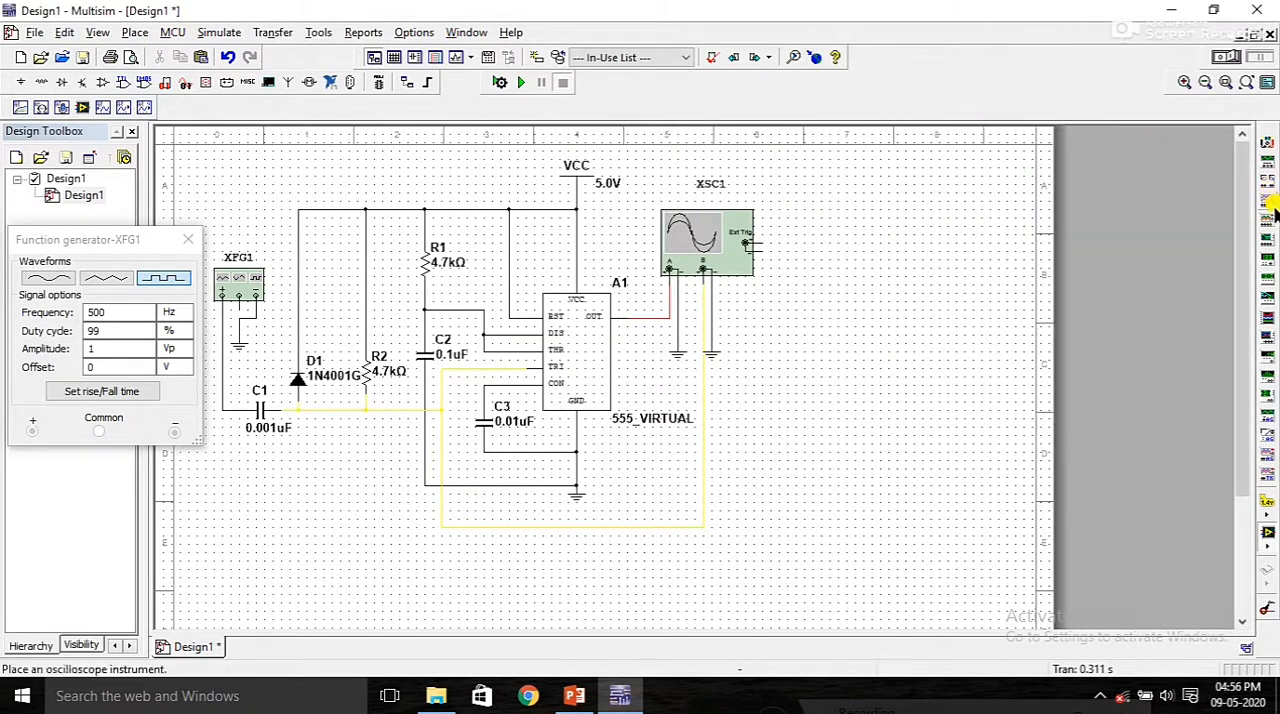
Step: Place a four-channel oscilloscope to the right of XSC1 and wire its channel A to the timer's red output net
left_click(1271, 222)
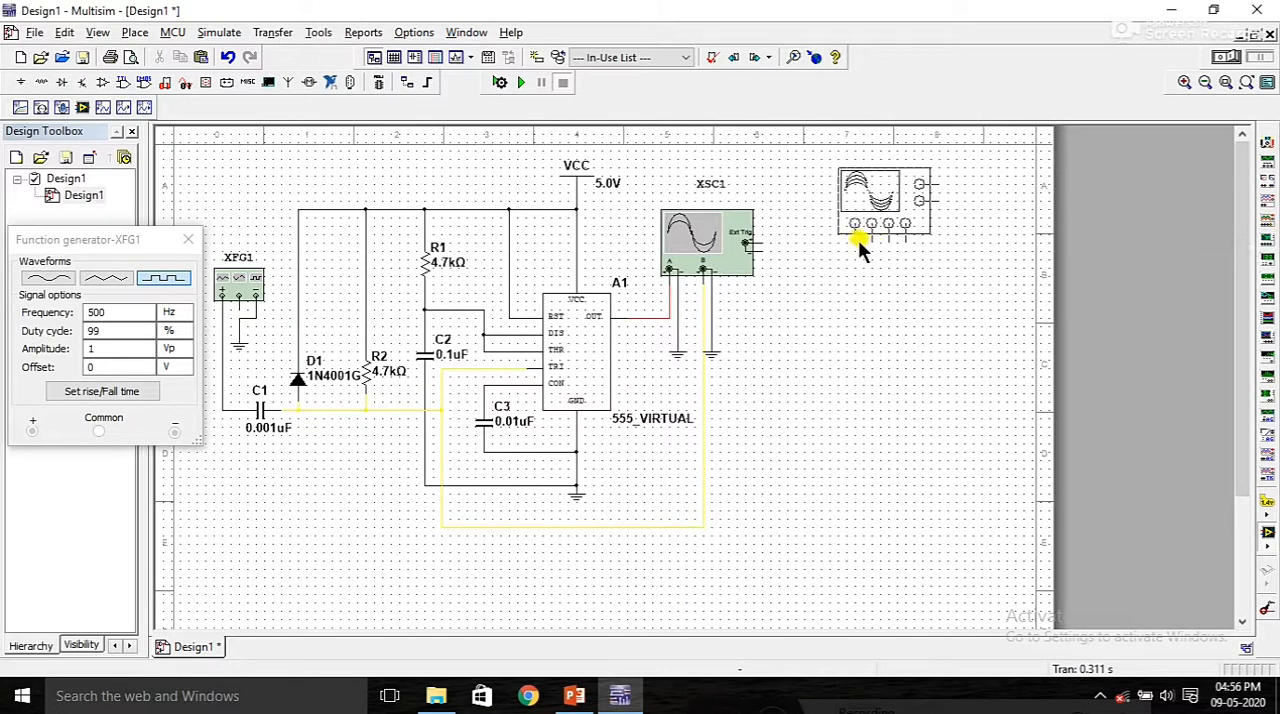
left_click(846, 234)
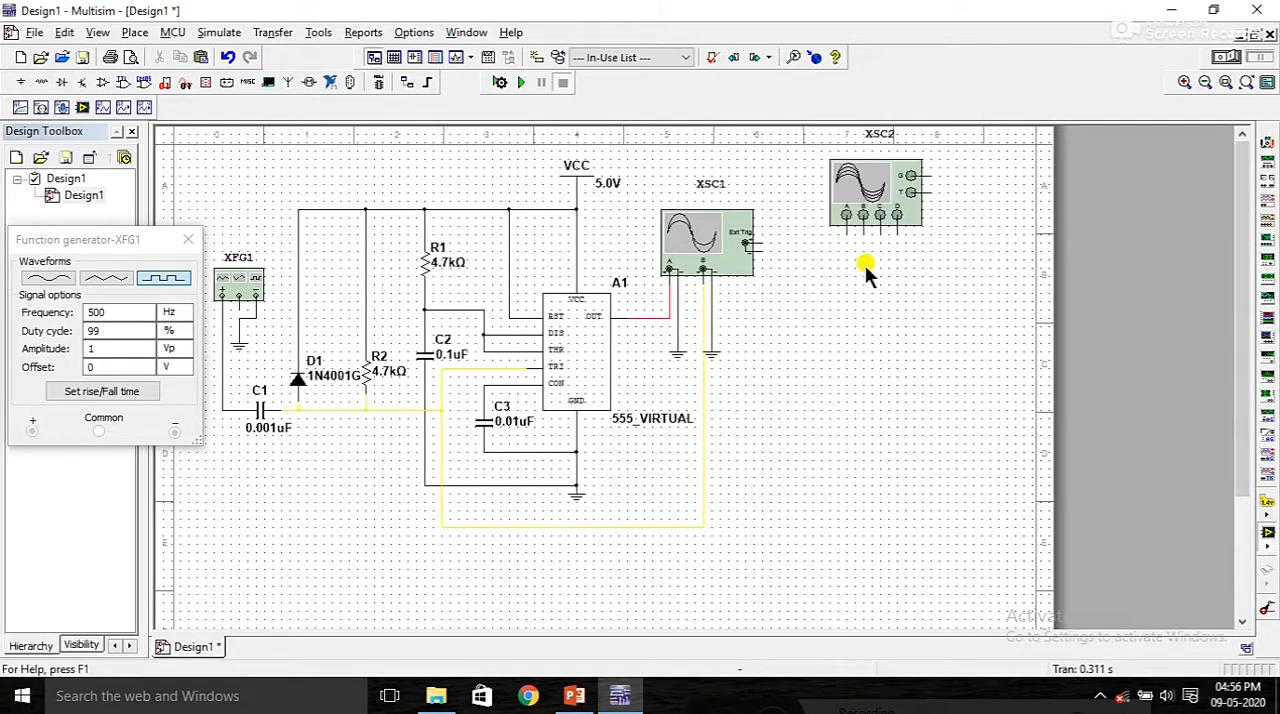
left_click(846, 216)
left_click(670, 305)
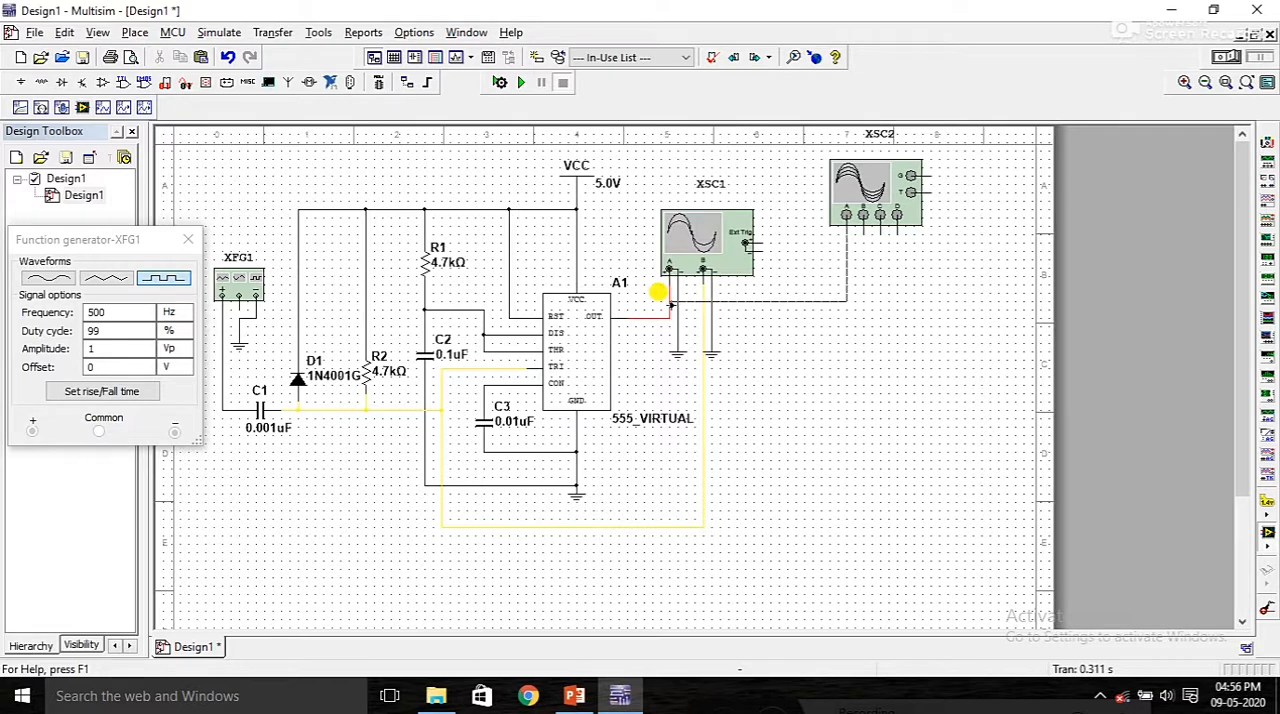
left_click(670, 309)
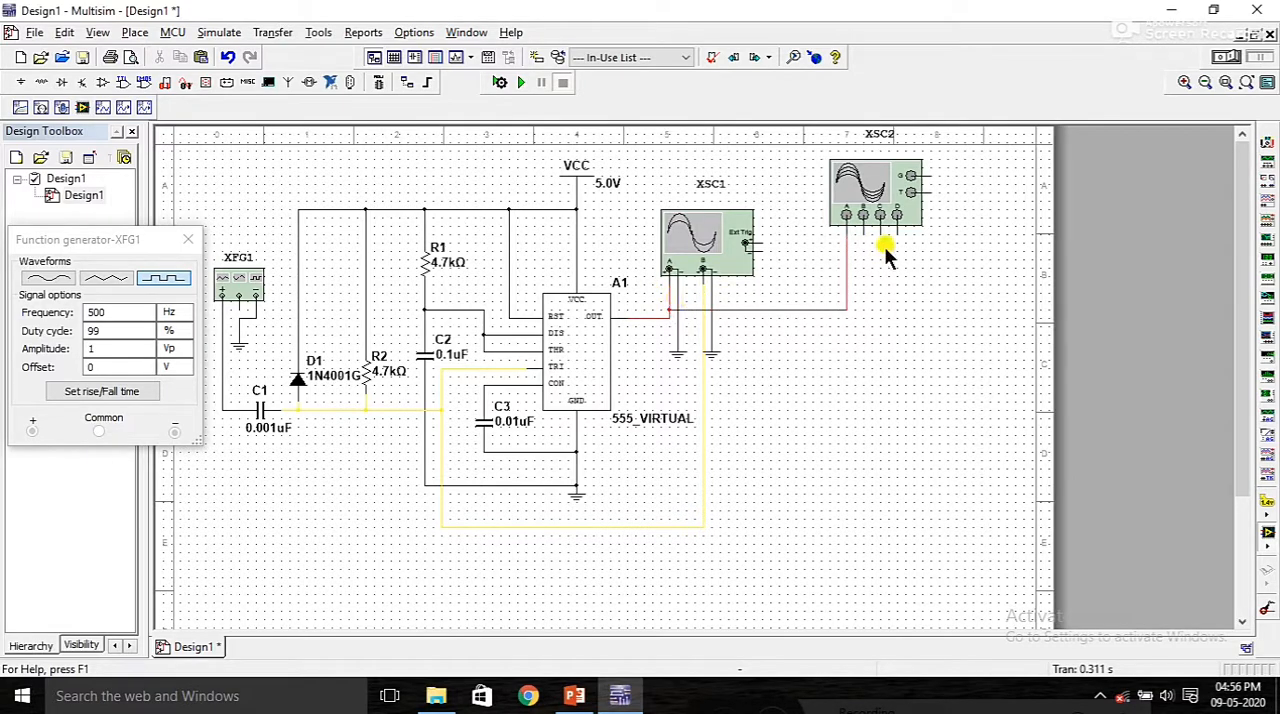
Step: Wire XSC2's channel B to the yellow trigger net and its channel C to the junction of R1 and C2
left_click(863, 216)
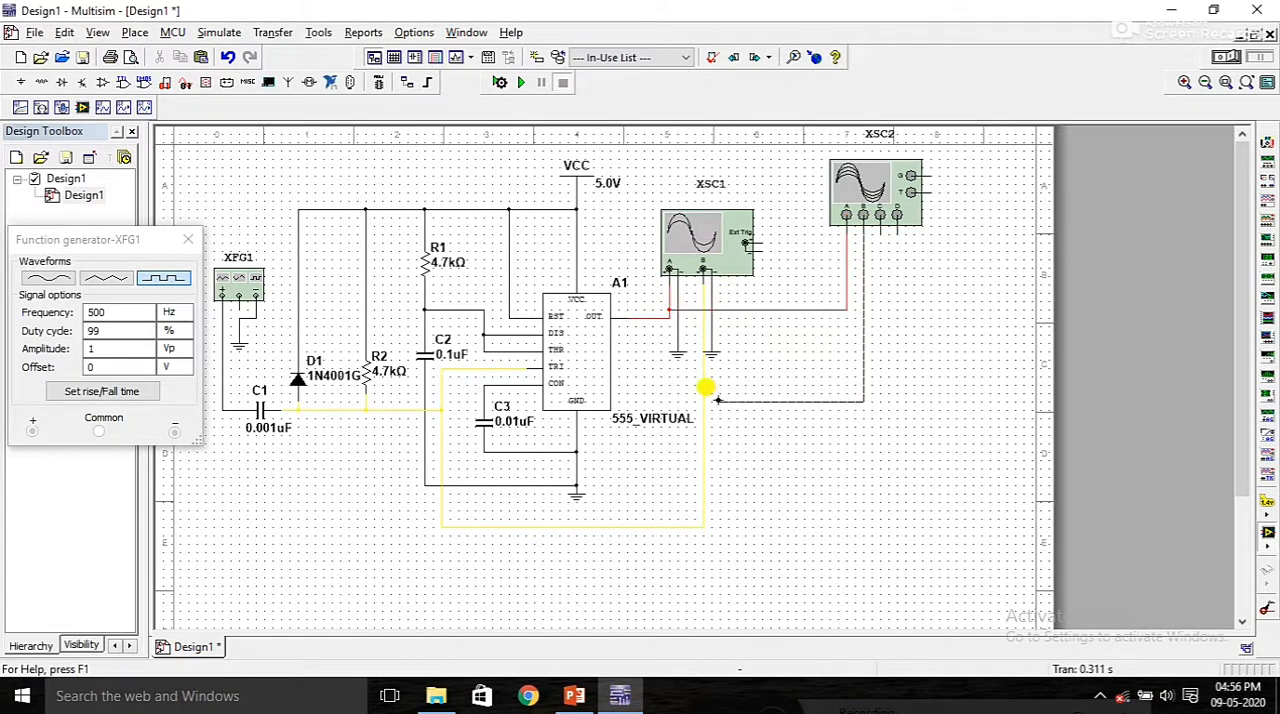
left_click(705, 371)
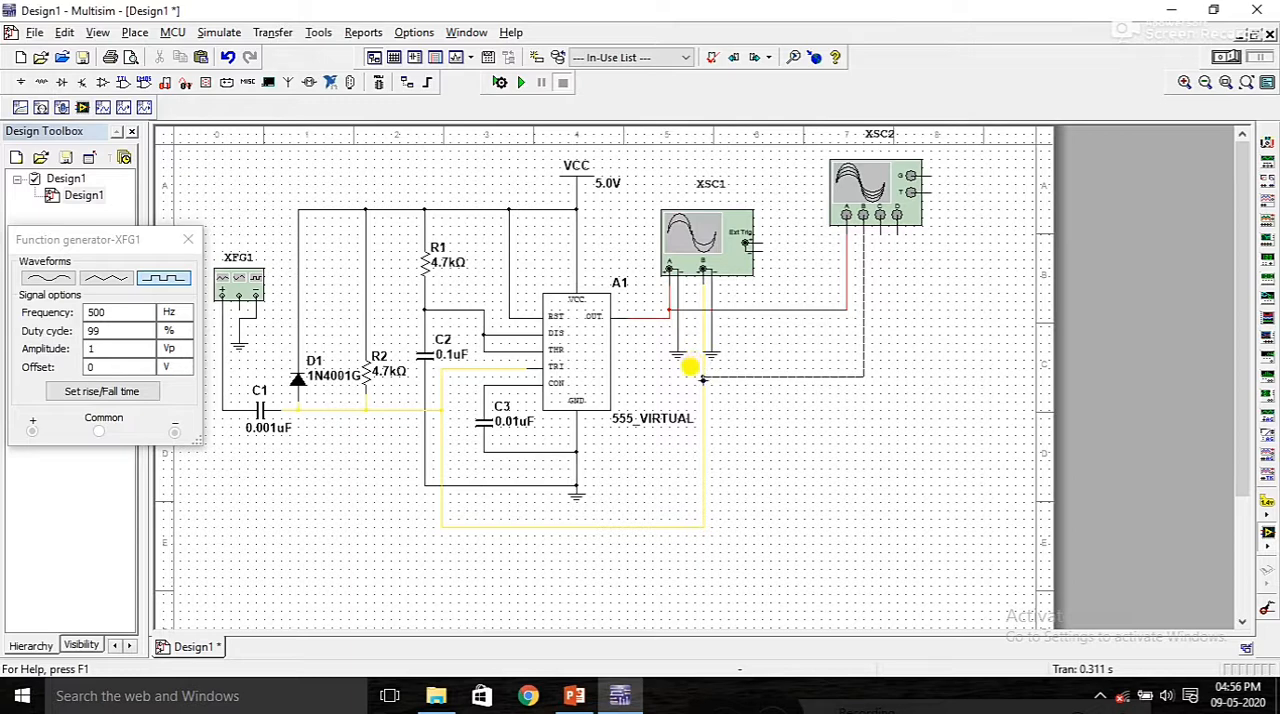
left_click(880, 228)
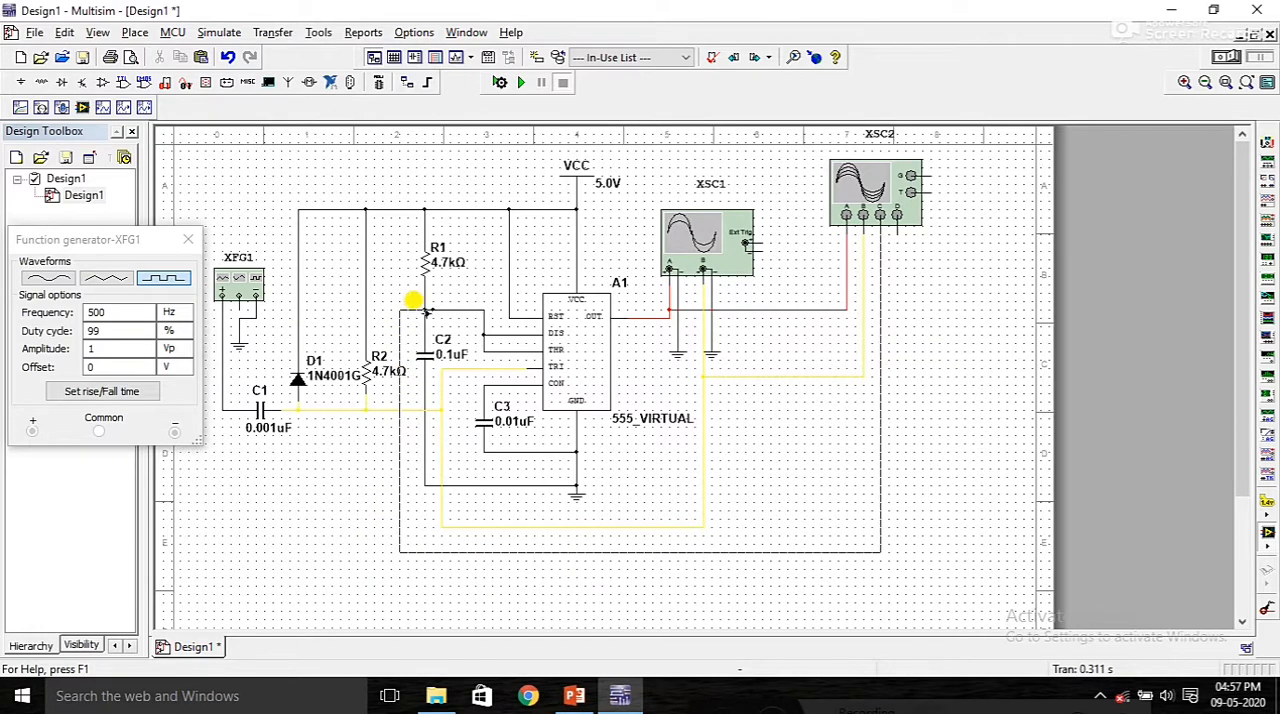
left_click(425, 310)
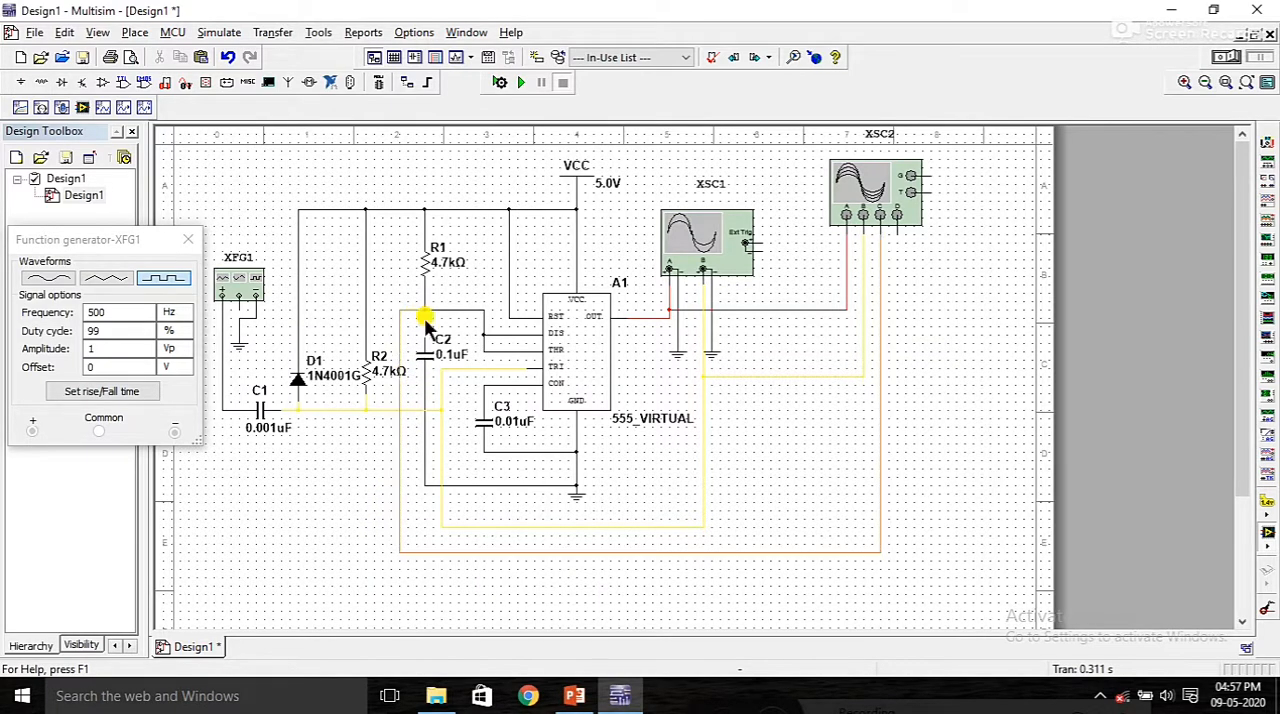
Step: Set the net color of the wire from the R1–C2 junction to XSC2's channel C to cyan
double_click(845, 550)
left_click(581, 266)
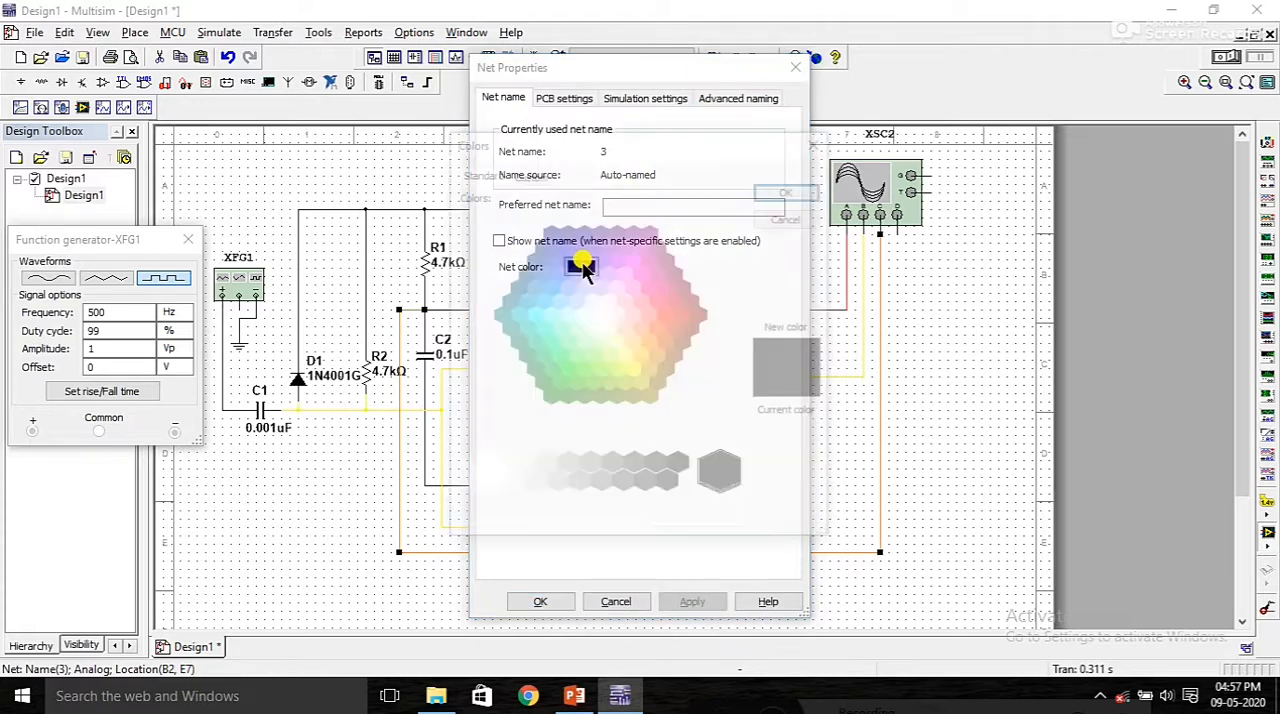
left_click(530, 311)
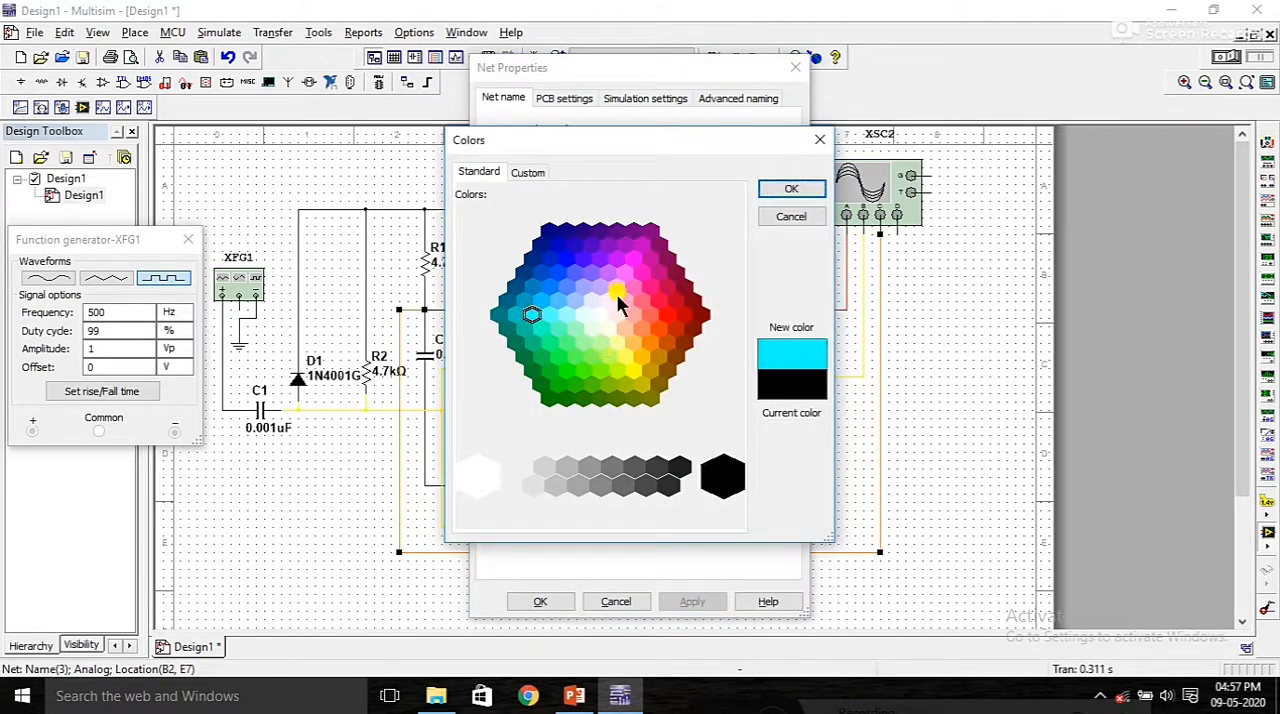
left_click(815, 189)
left_click(690, 601)
left_click(540, 601)
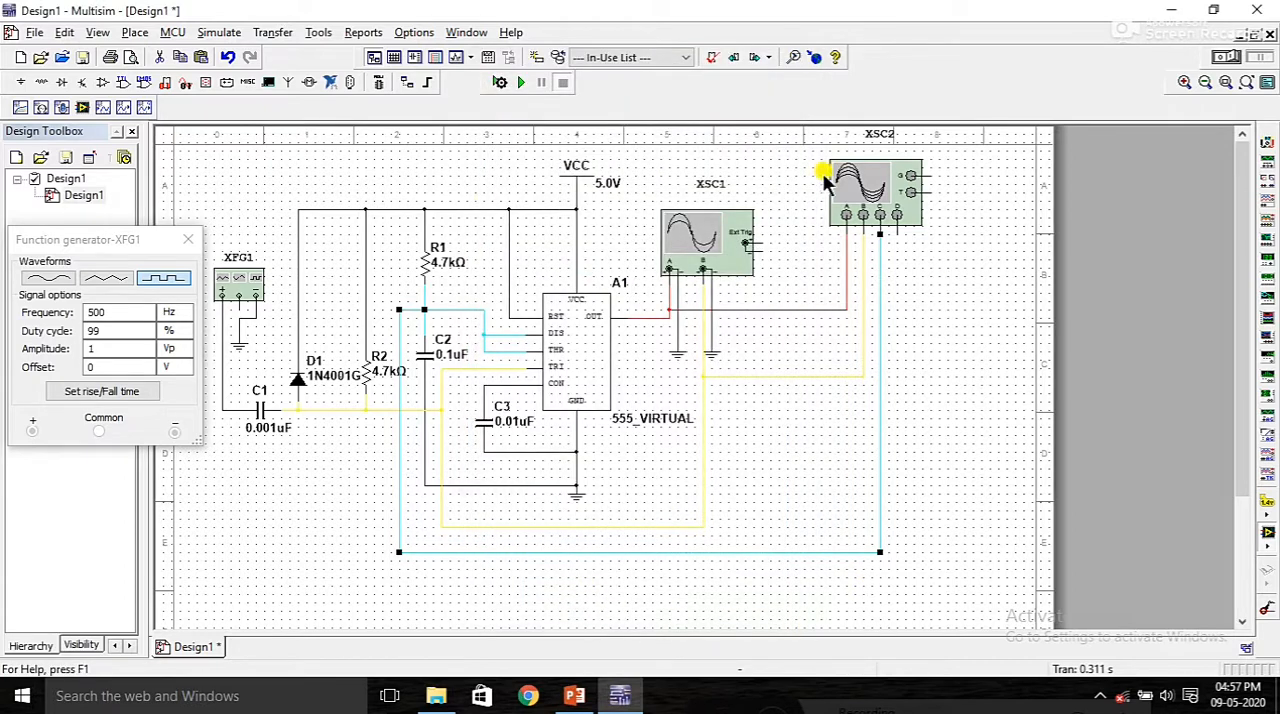
Step: Run the simulation, open XSC2's display, set its timebase to 500 us/Div and stop the simulation
left_click(521, 82)
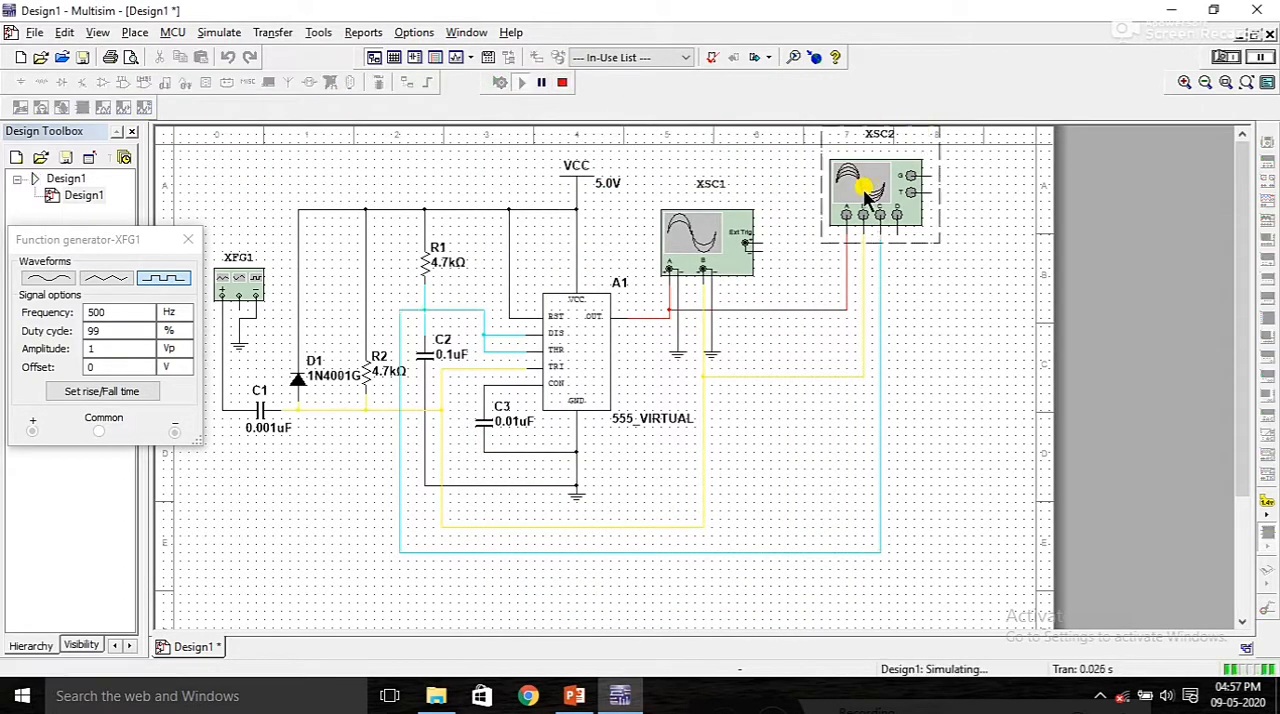
double_click(862, 190)
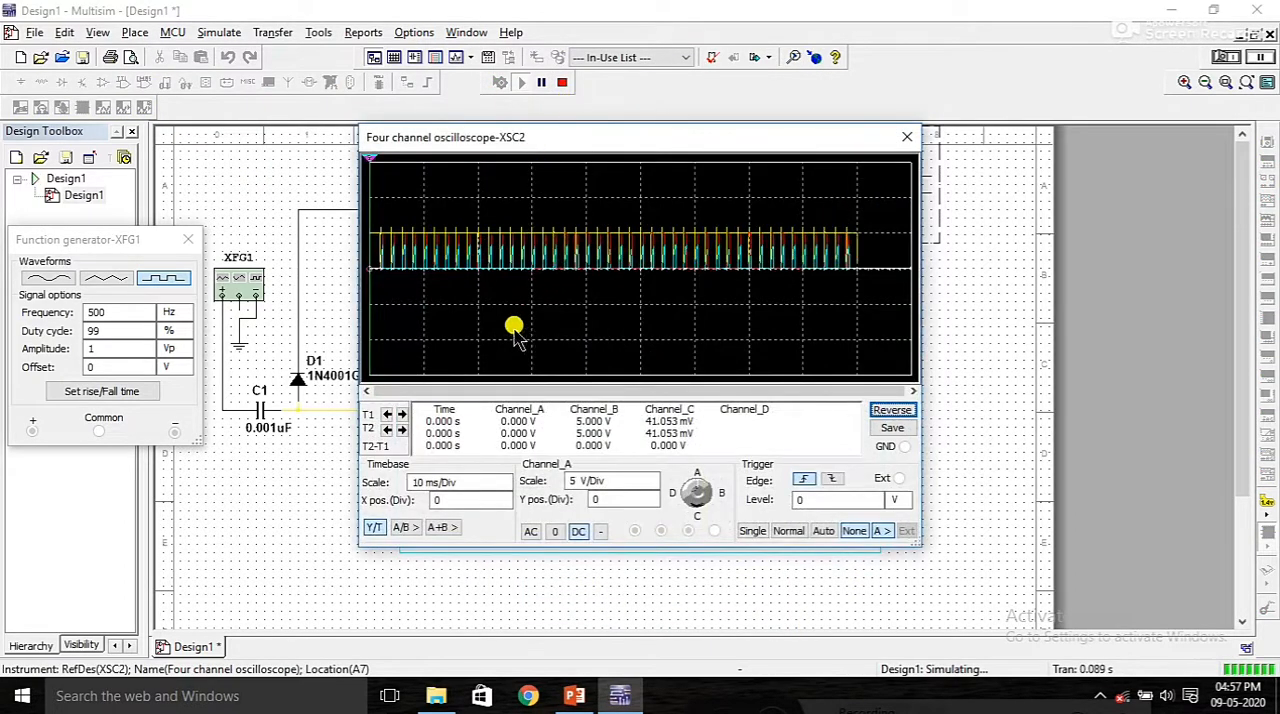
left_click(493, 485)
left_click(505, 488)
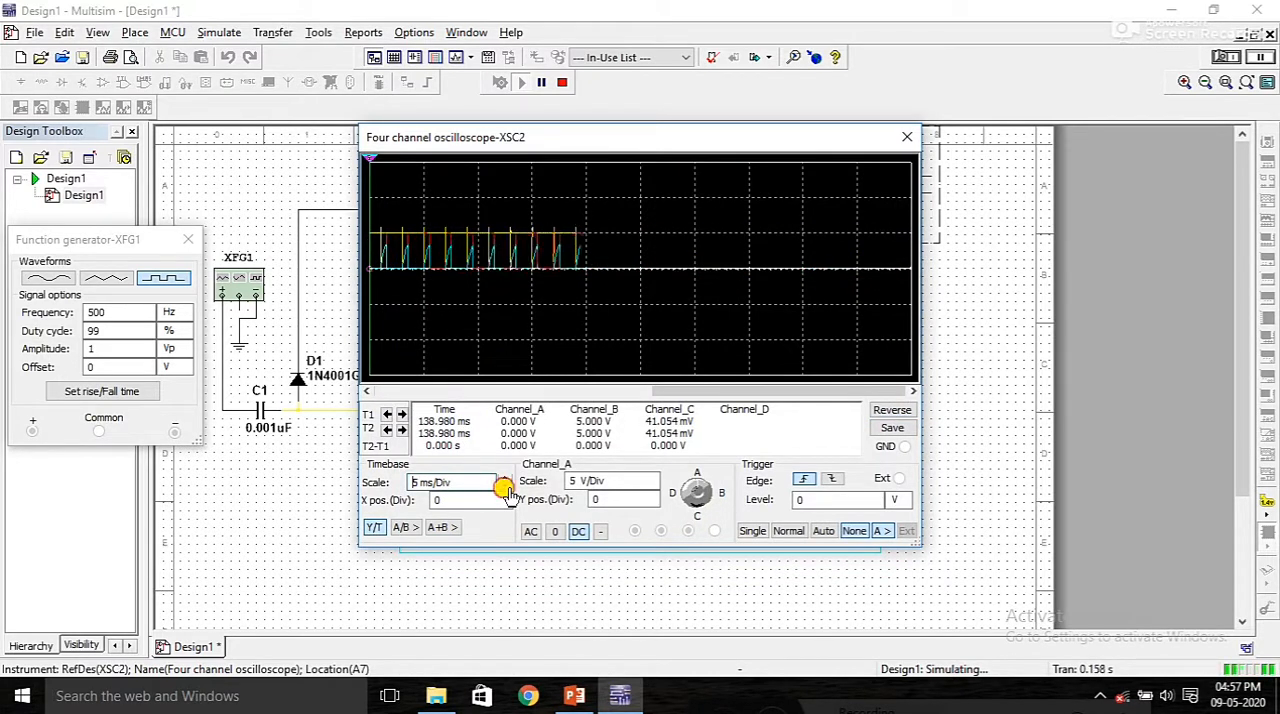
left_click(505, 488)
left_click(505, 488)
left_click(505, 488)
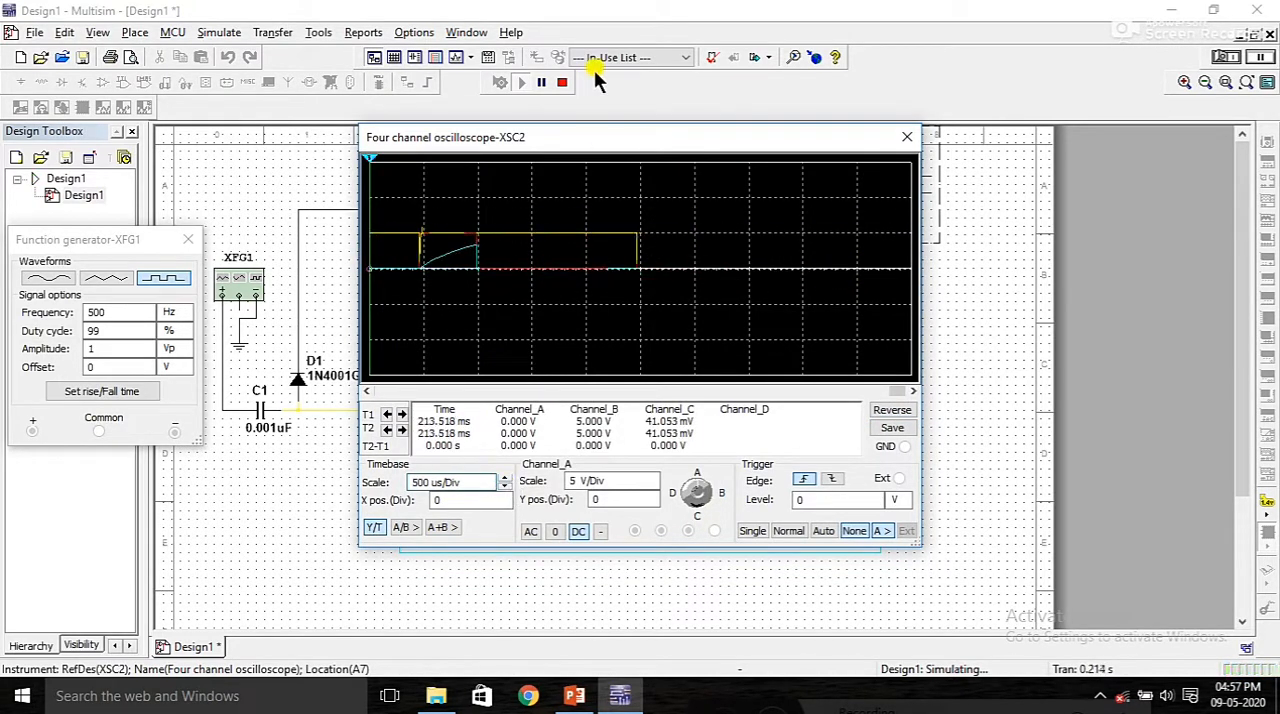
left_click(565, 83)
Step: Set the input coupling of XSC2's channels A, B and C to AC
left_click(531, 531)
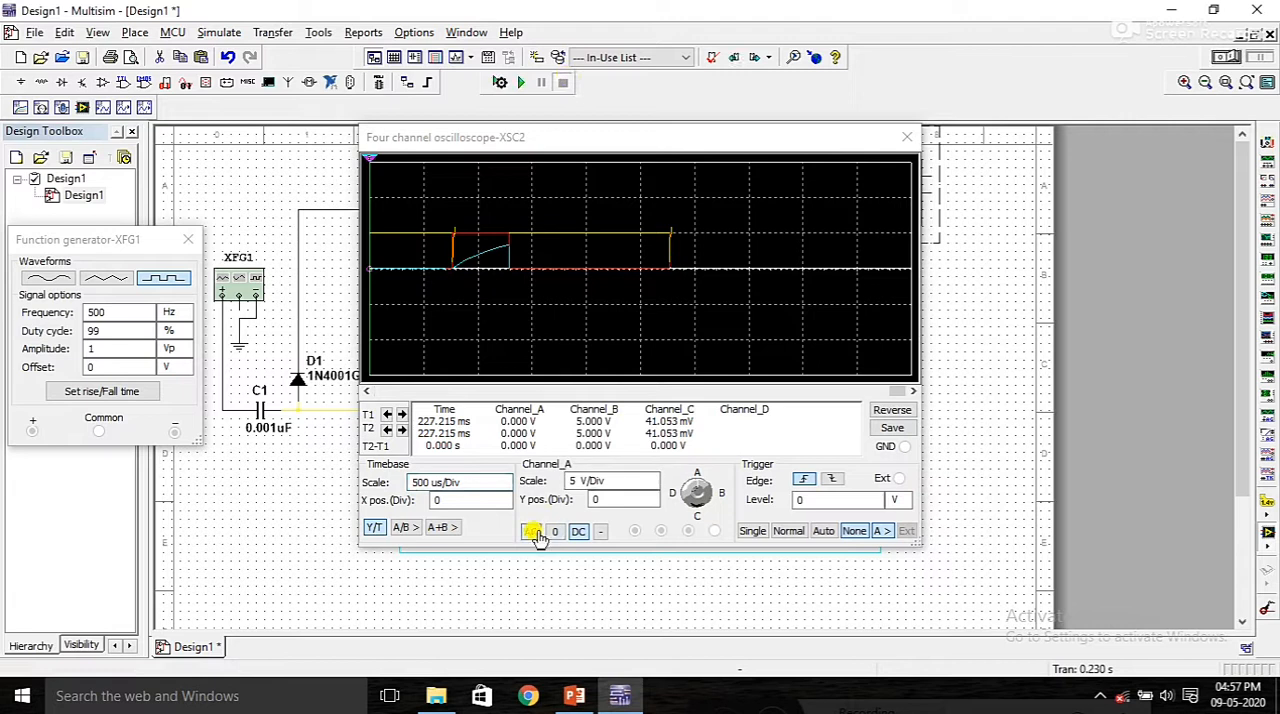
left_click(710, 497)
left_click(712, 497)
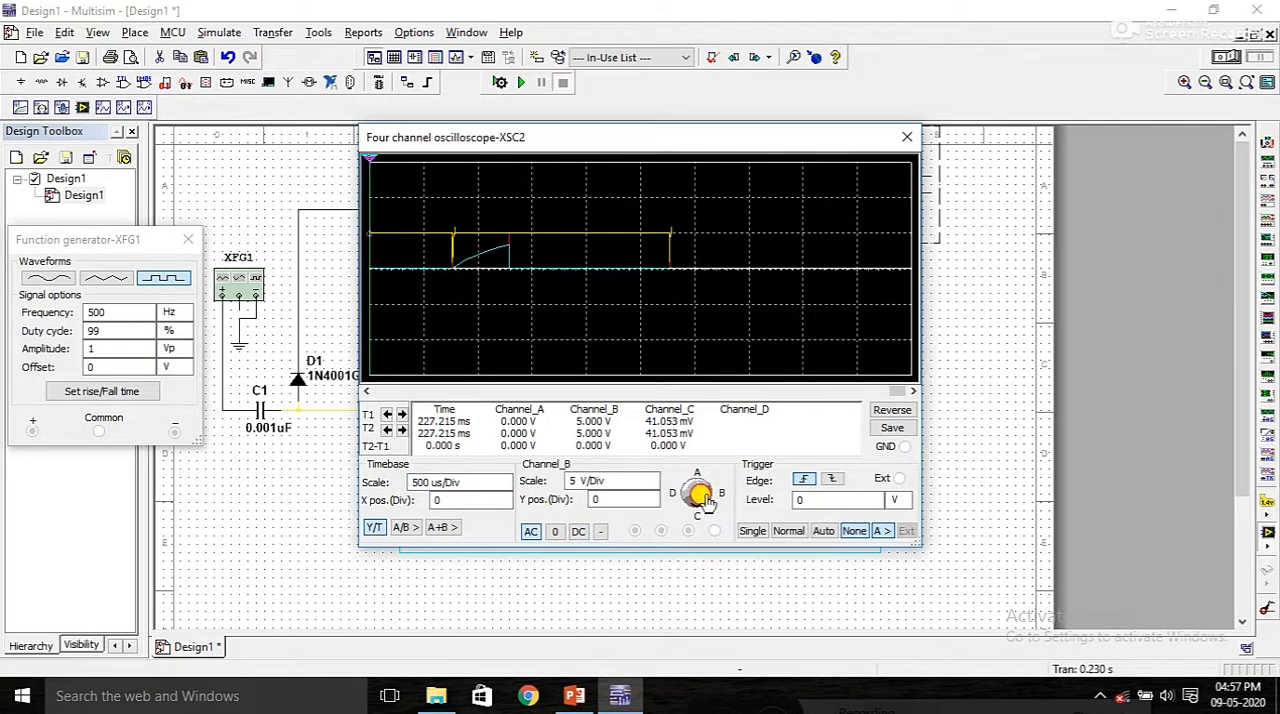
left_click(535, 532)
left_click(695, 508)
left_click(533, 532)
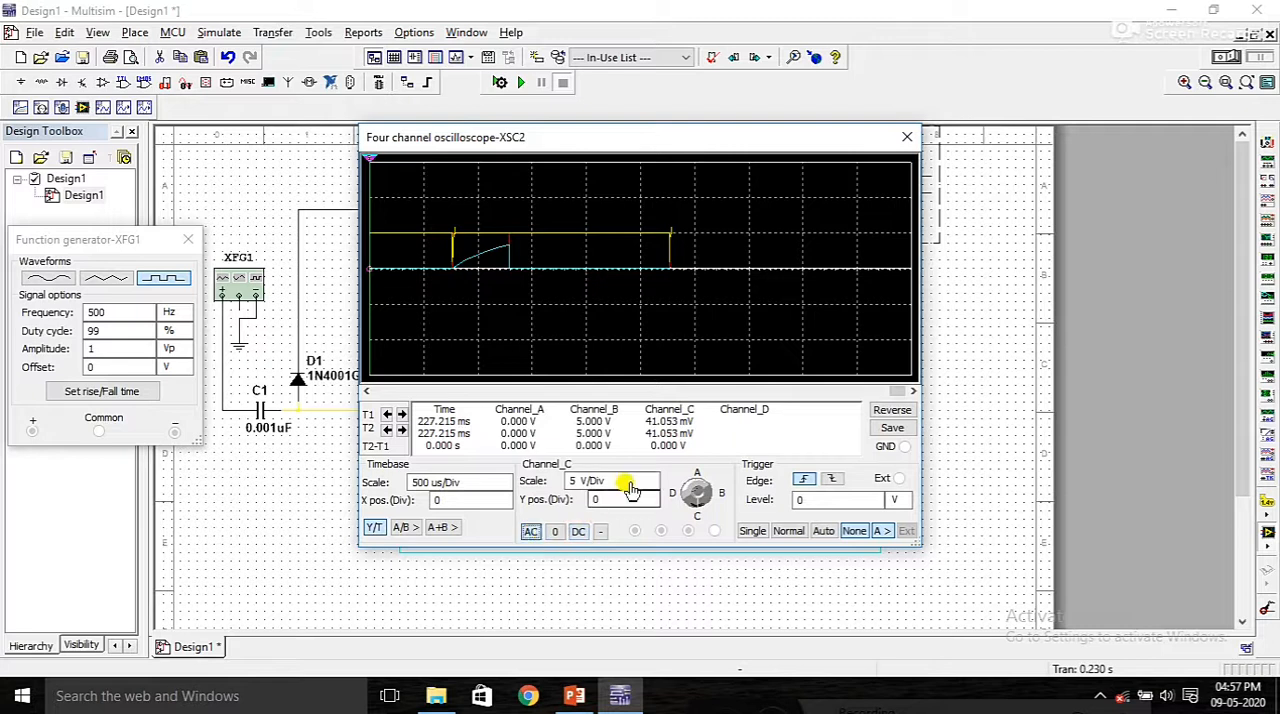
Step: Try a timebase of 200 us/Div on XSC2 with channel C on AC coupling
left_click(497, 488)
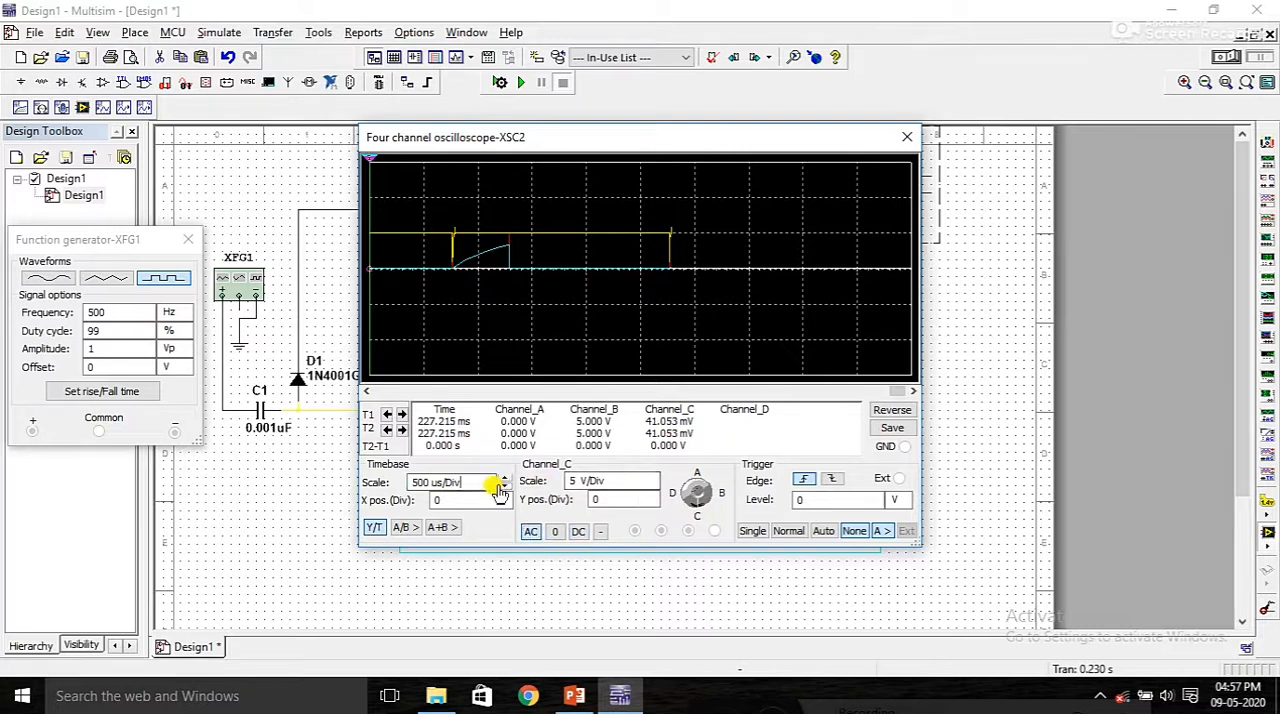
left_click(505, 489)
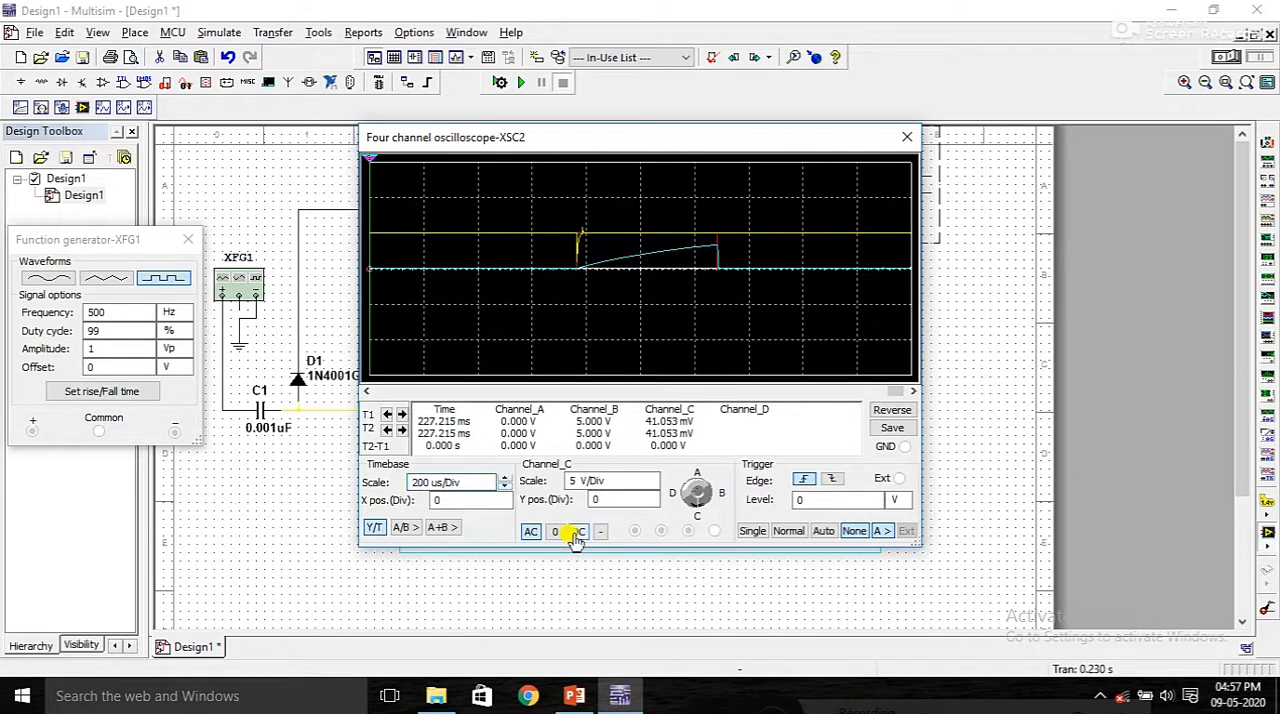
left_click(530, 531)
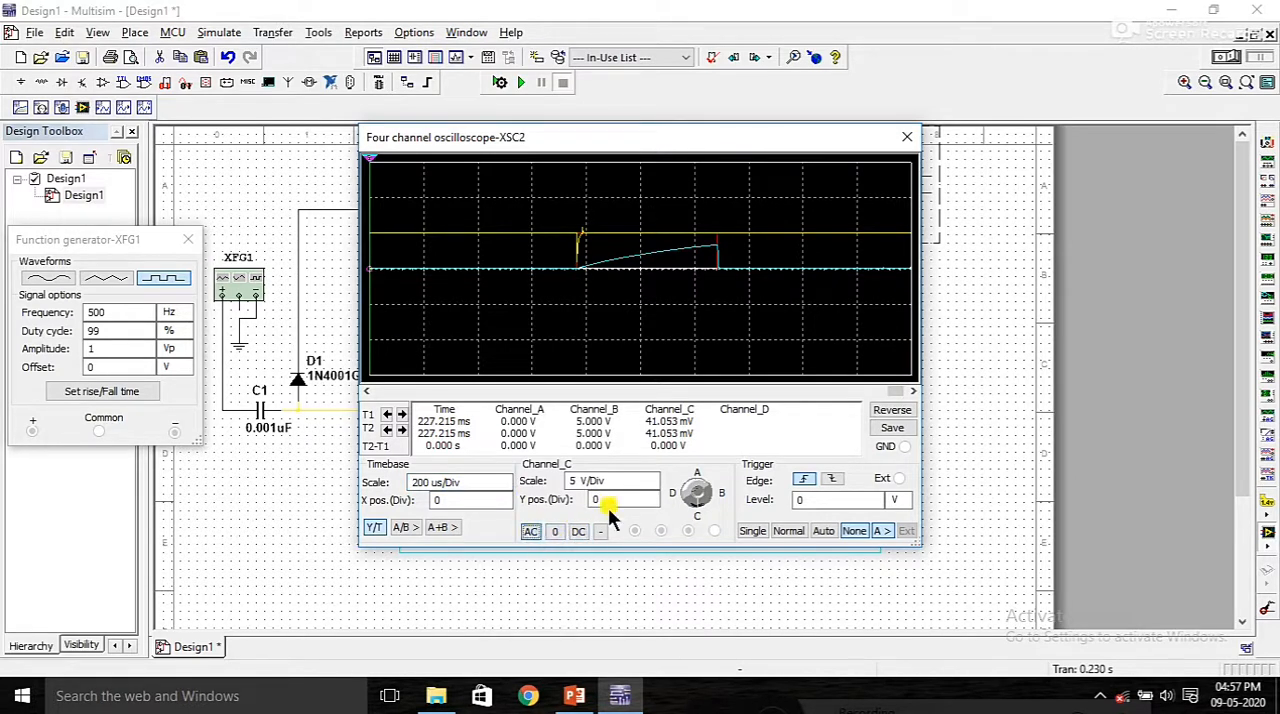
Step: Set the vertical scale of XSC2's channels A and C to 2 V/Div and channel B to 5 V/Div
left_click(700, 490)
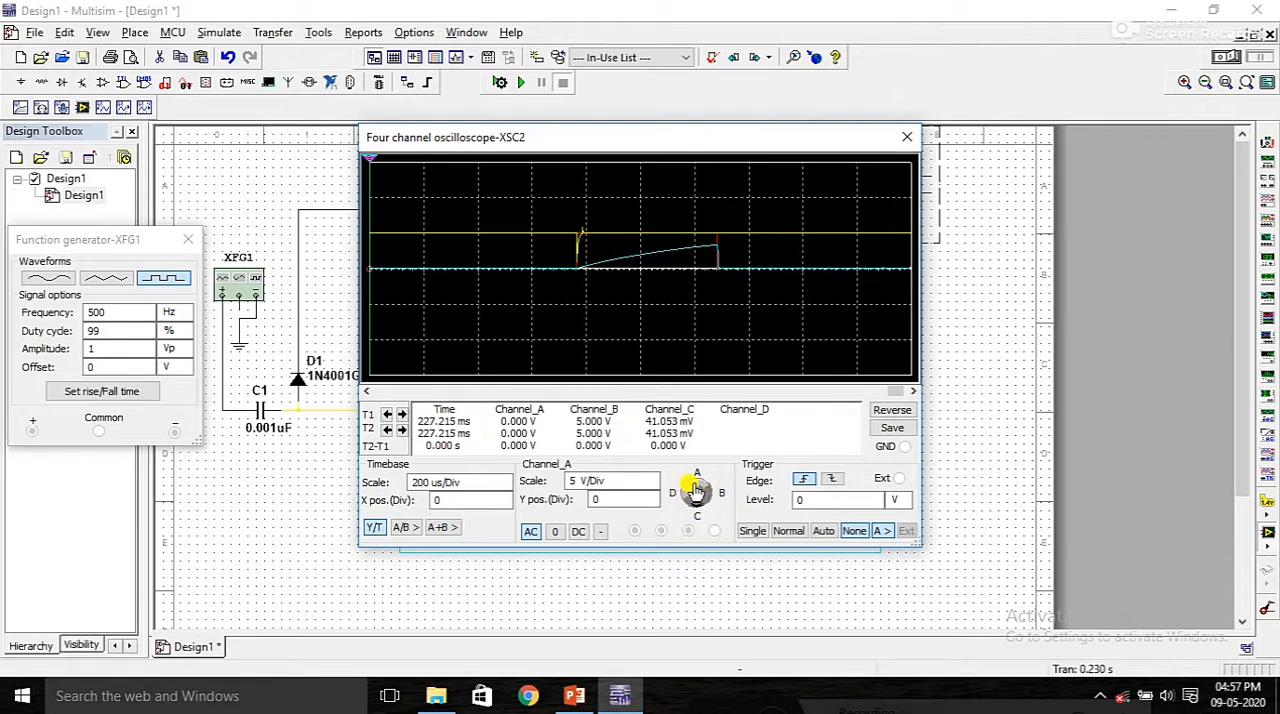
left_click(651, 487)
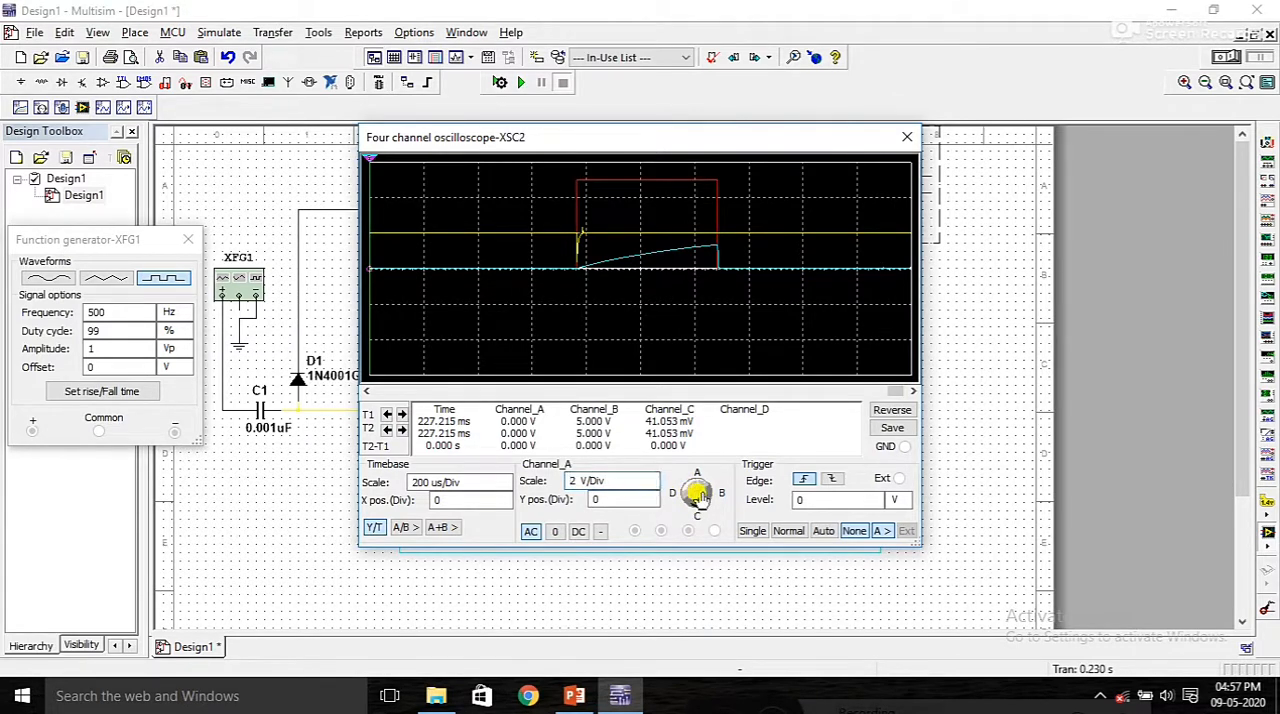
left_click(651, 487)
left_click(650, 477)
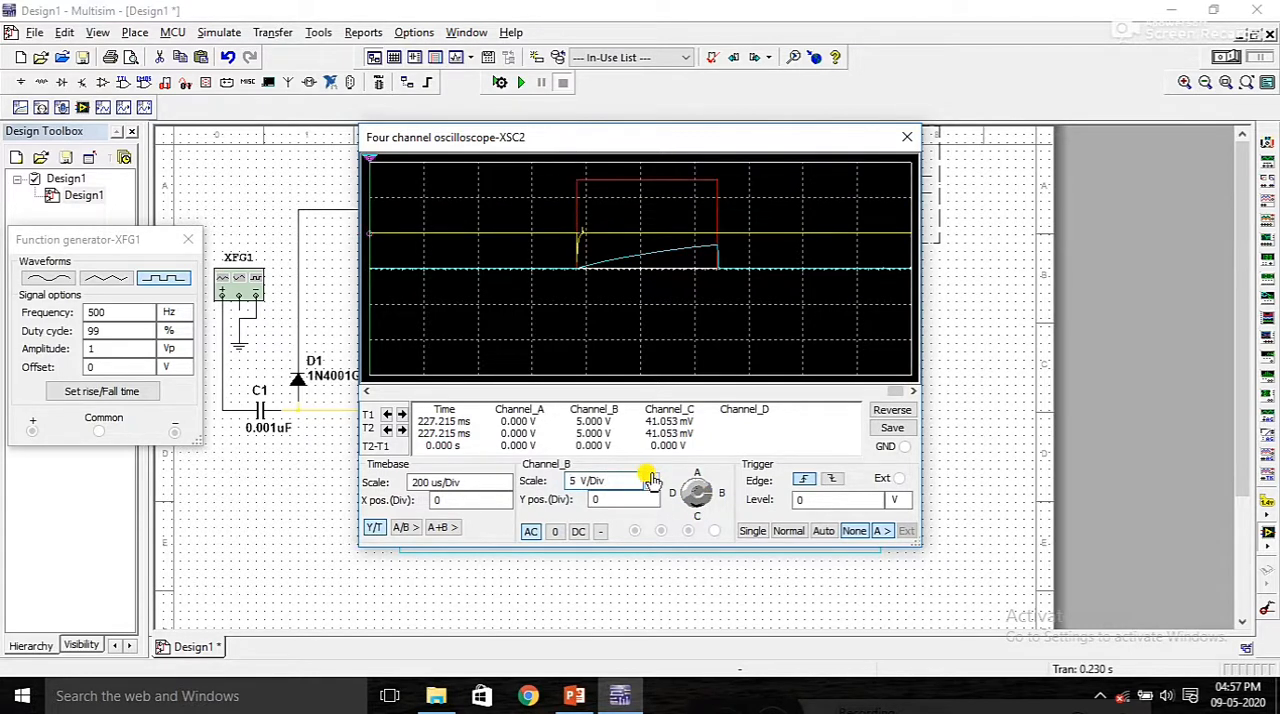
left_click(697, 508)
left_click(651, 487)
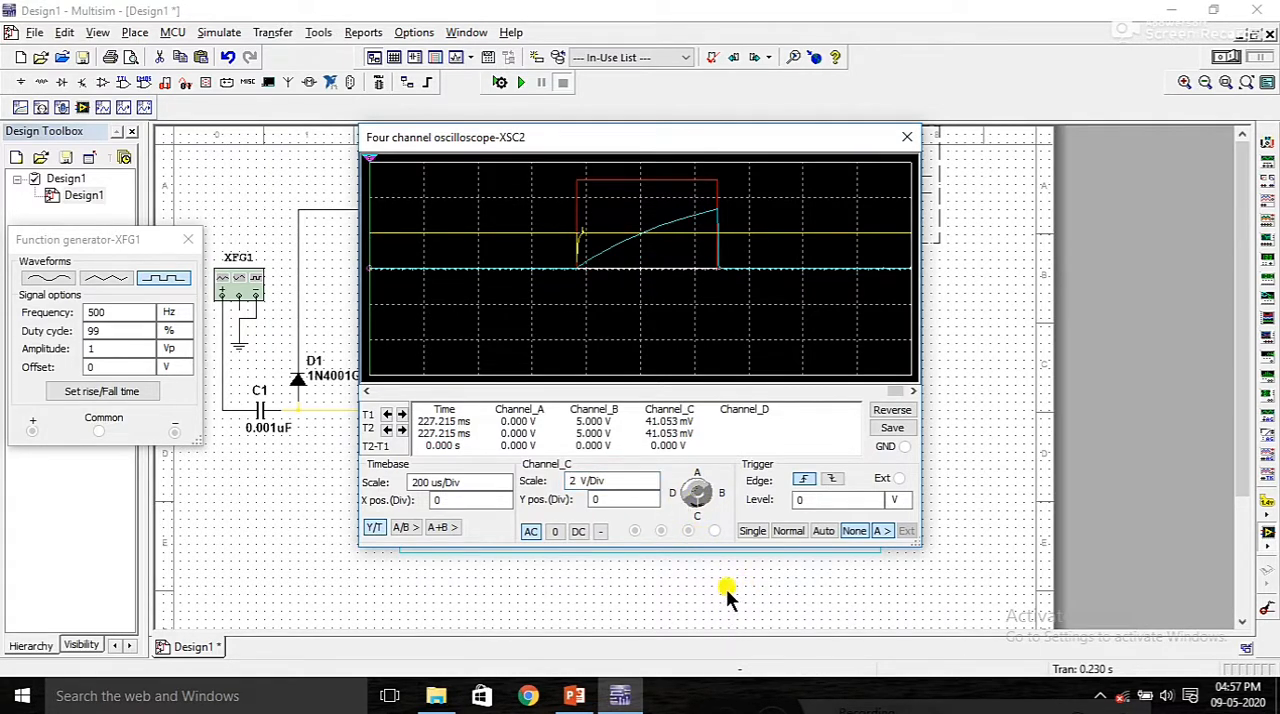
Step: Step back through the recorded traces, trying timebases of 100 and 50 us/Div, and set XSC2's timebase to 500 us/Div
left_click(368, 392)
left_click(504, 486)
left_click(369, 392)
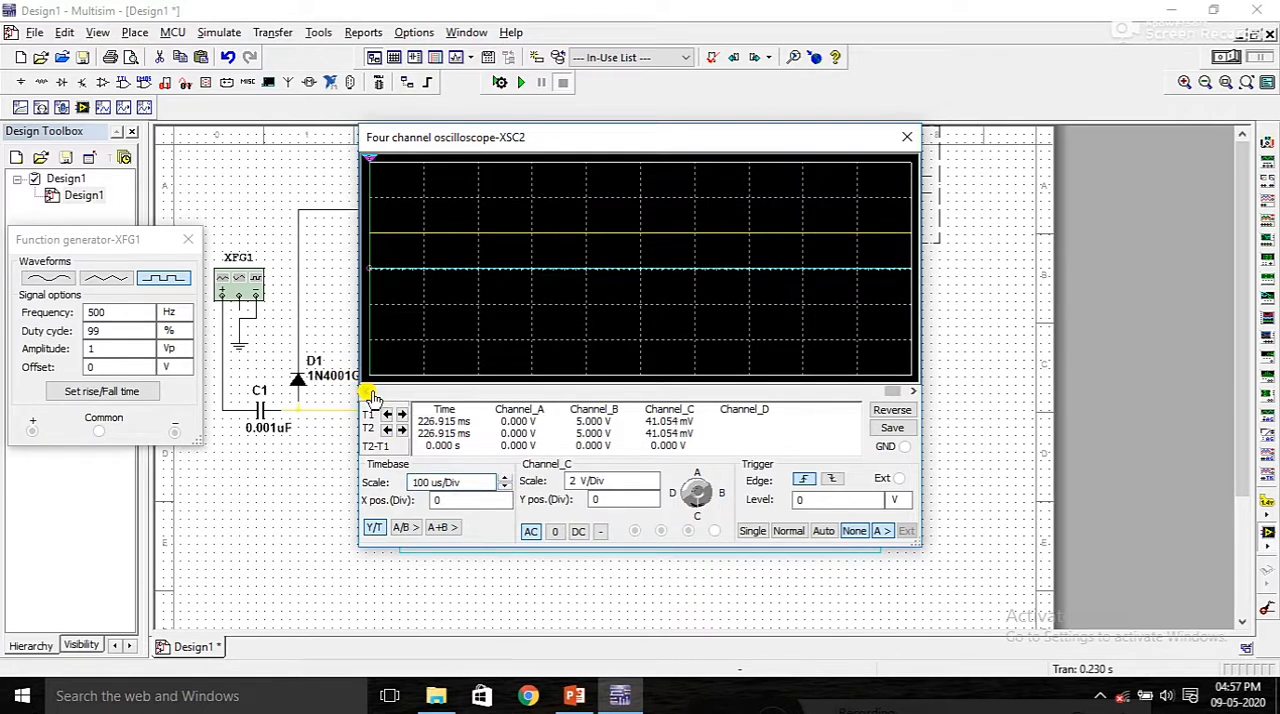
left_click(400, 396)
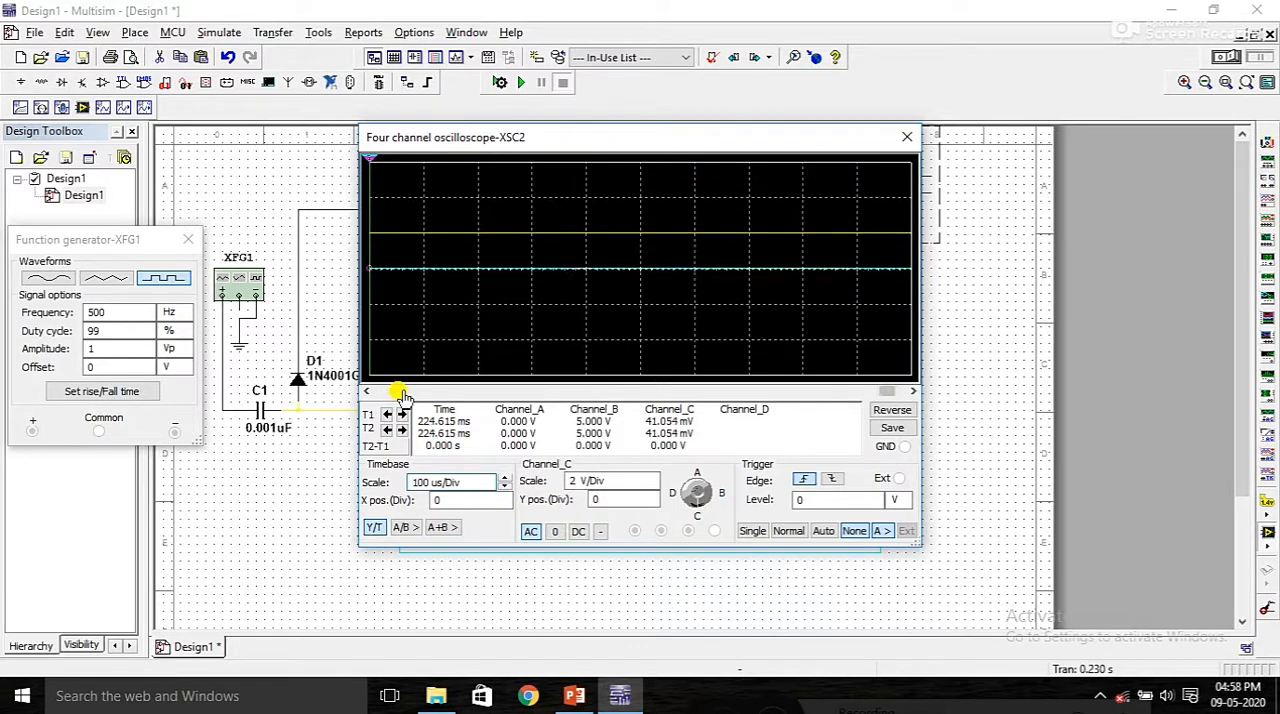
left_click(506, 487)
left_click(507, 479)
left_click(507, 479)
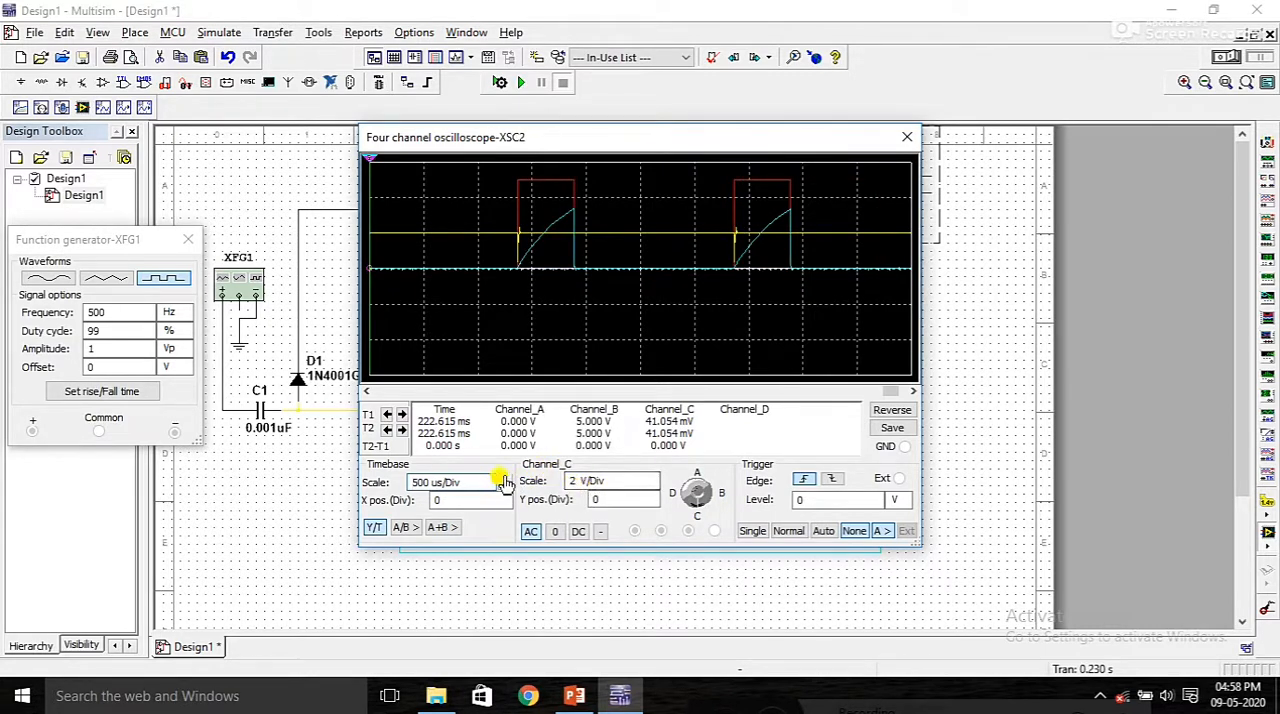
Step: Try channel B scales of 2 and 1 V/Div, check channels A and C, and return channel B to 5 V/Div
left_click(700, 491)
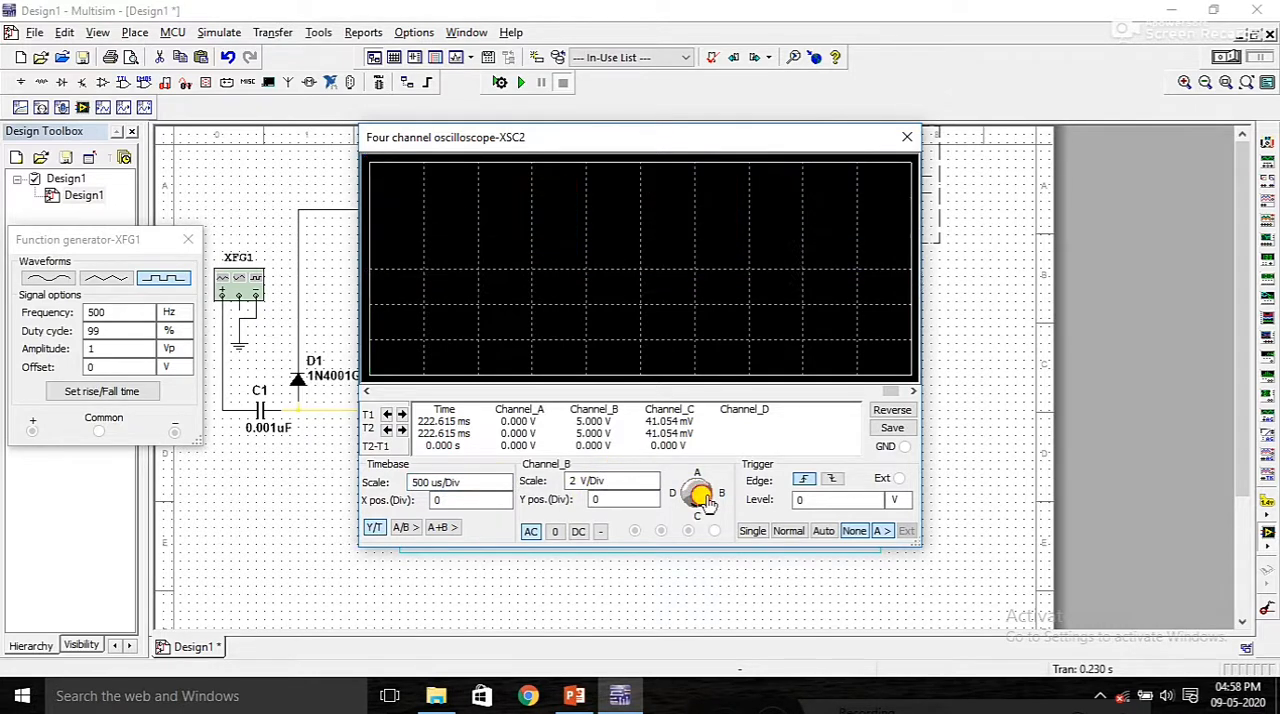
left_click(651, 486)
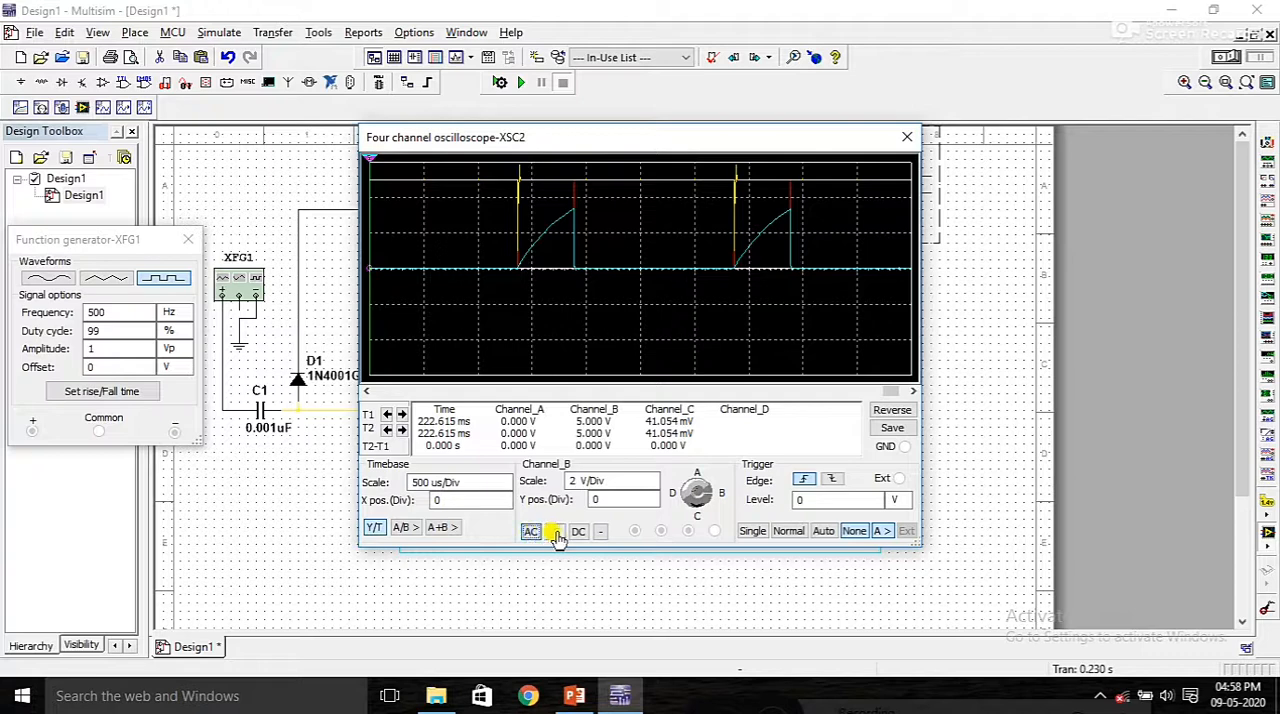
left_click(689, 491)
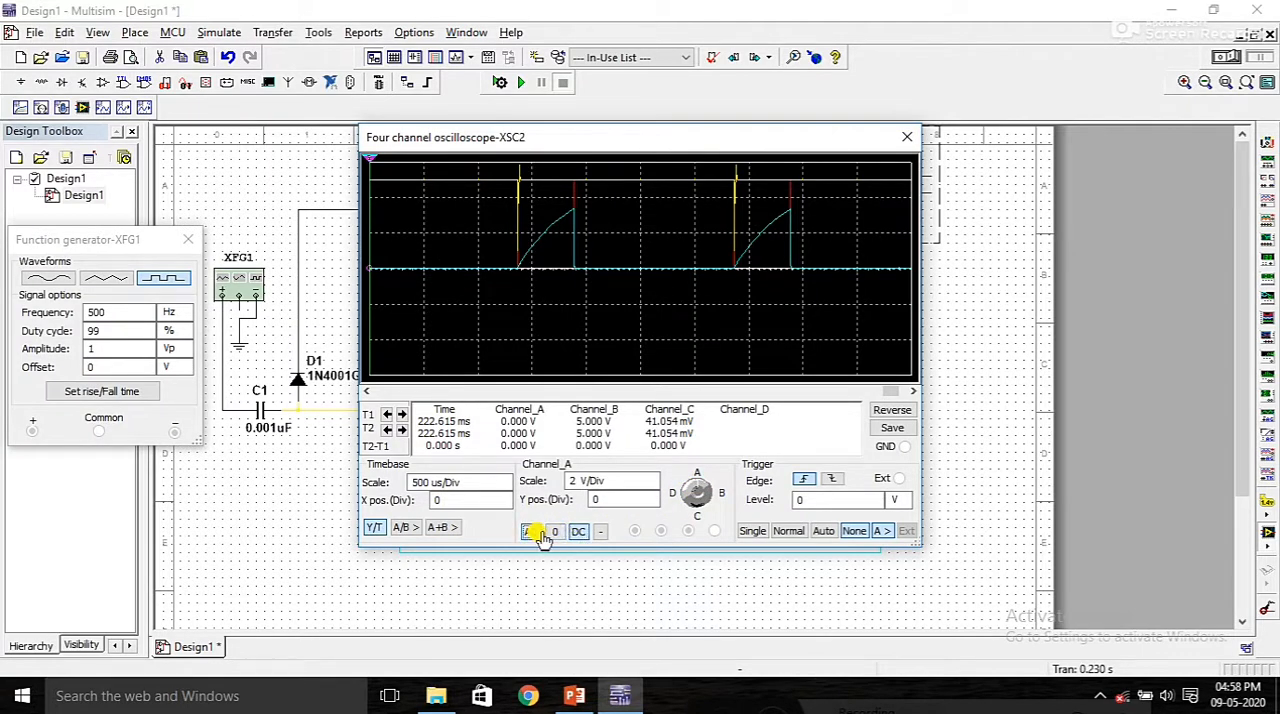
left_click(688, 506)
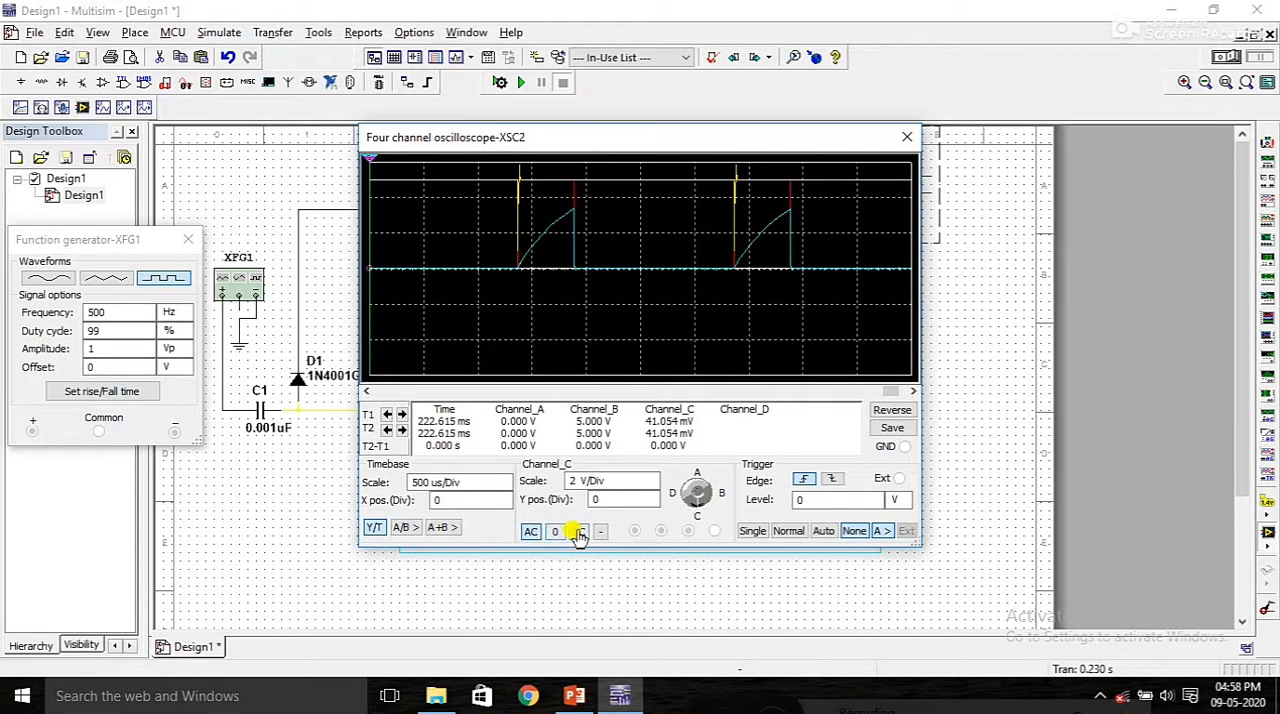
left_click(639, 484)
left_click(705, 494)
left_click(651, 488)
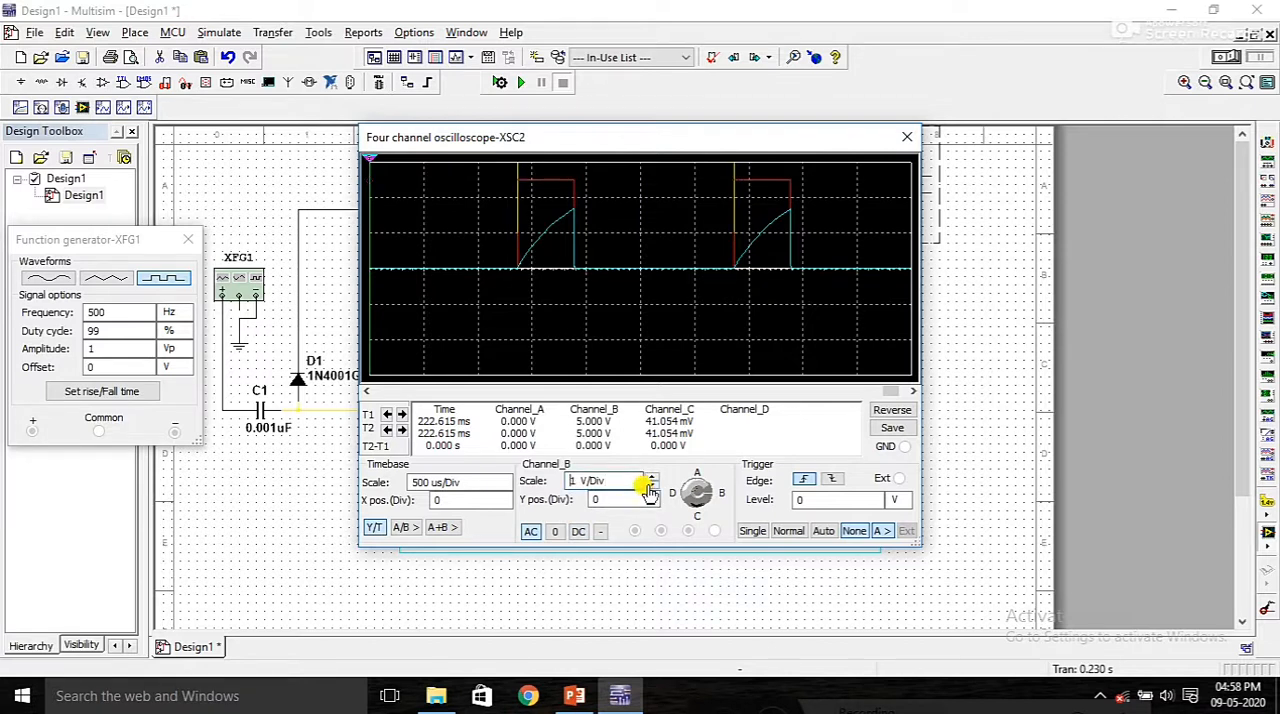
left_click(651, 481)
left_click(651, 481)
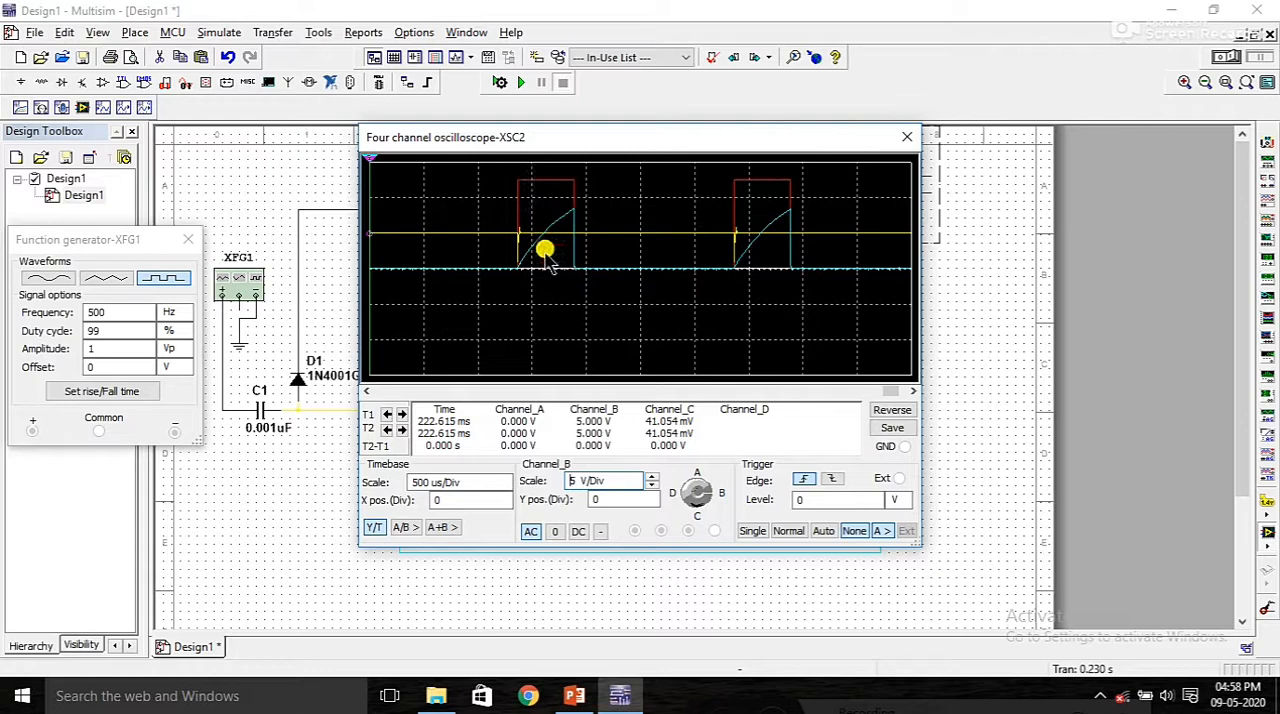
Step: Move XSC2's window clear of the circuit, examine the output, trigger and capacitor waveforms over time, and close the window
left_click_drag(579, 144, 703, 167)
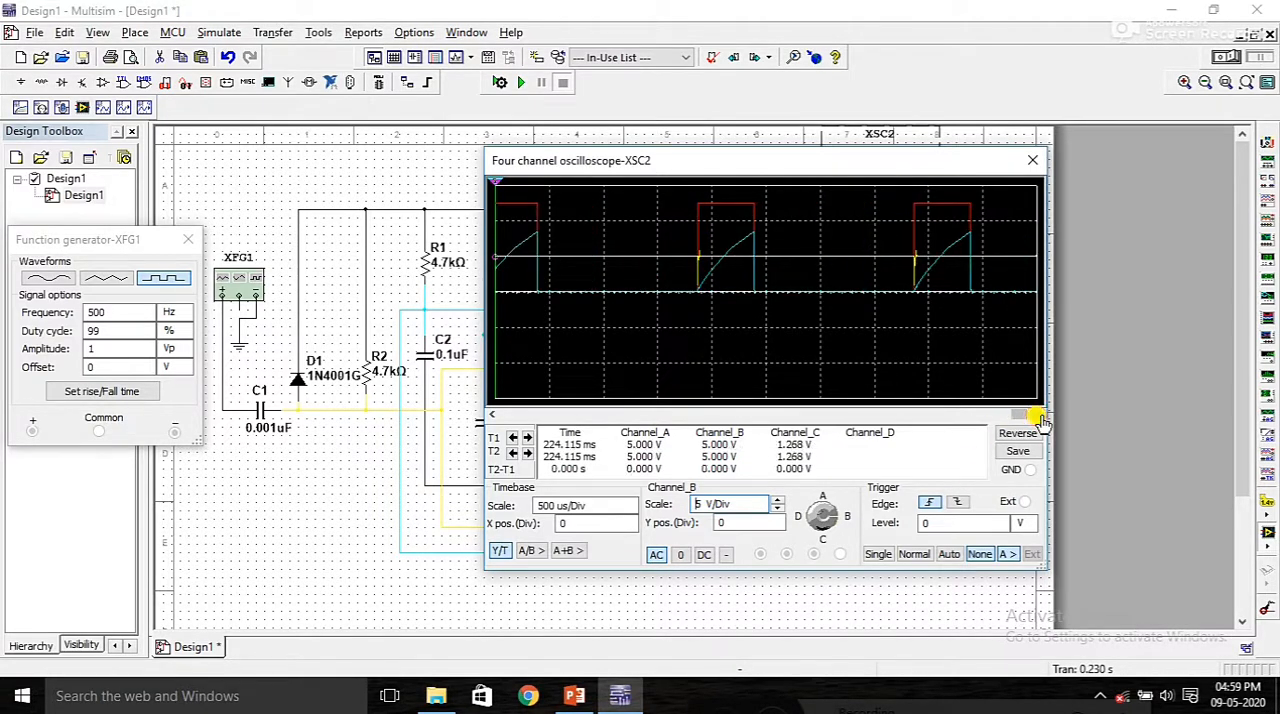
left_click(488, 415)
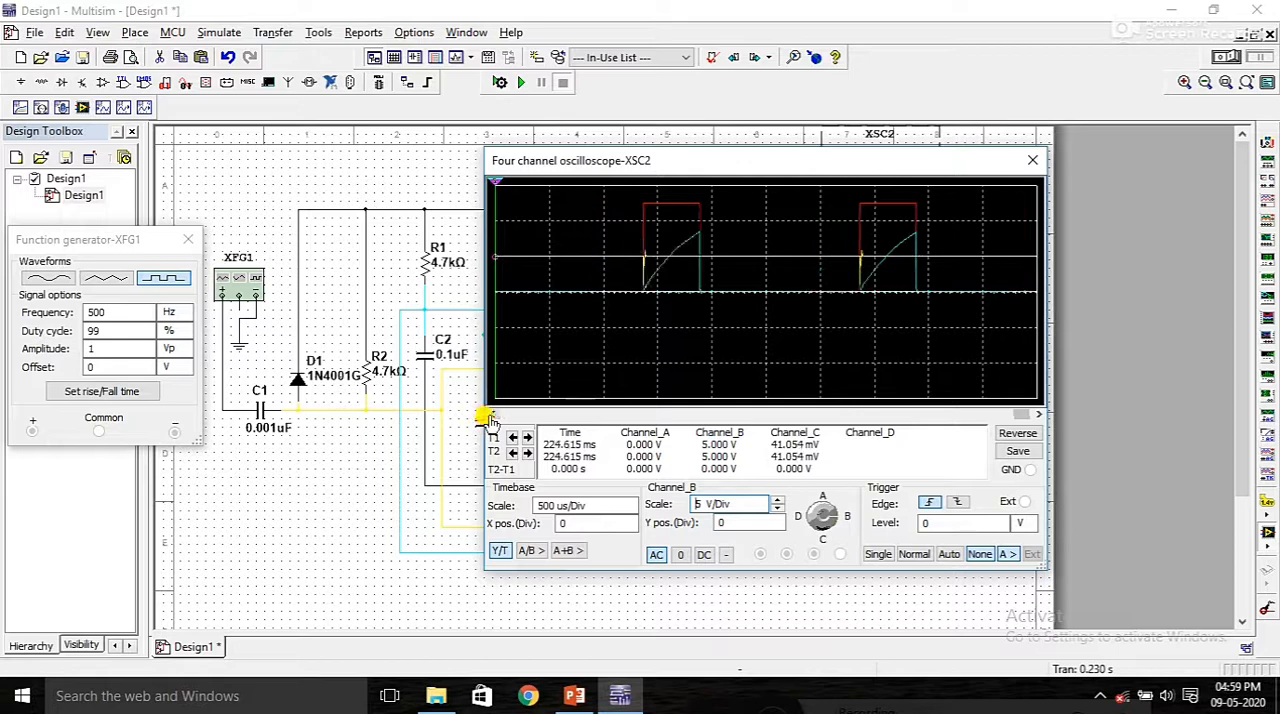
left_click(488, 415)
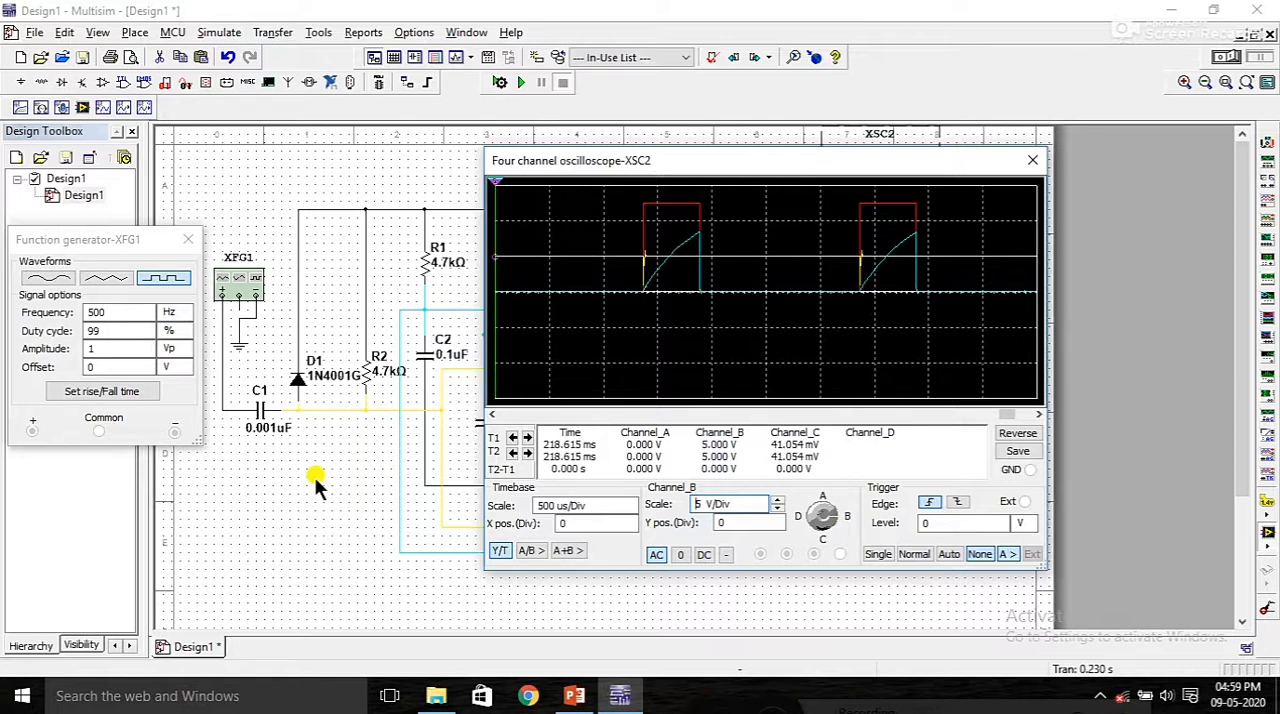
left_click(1032, 160)
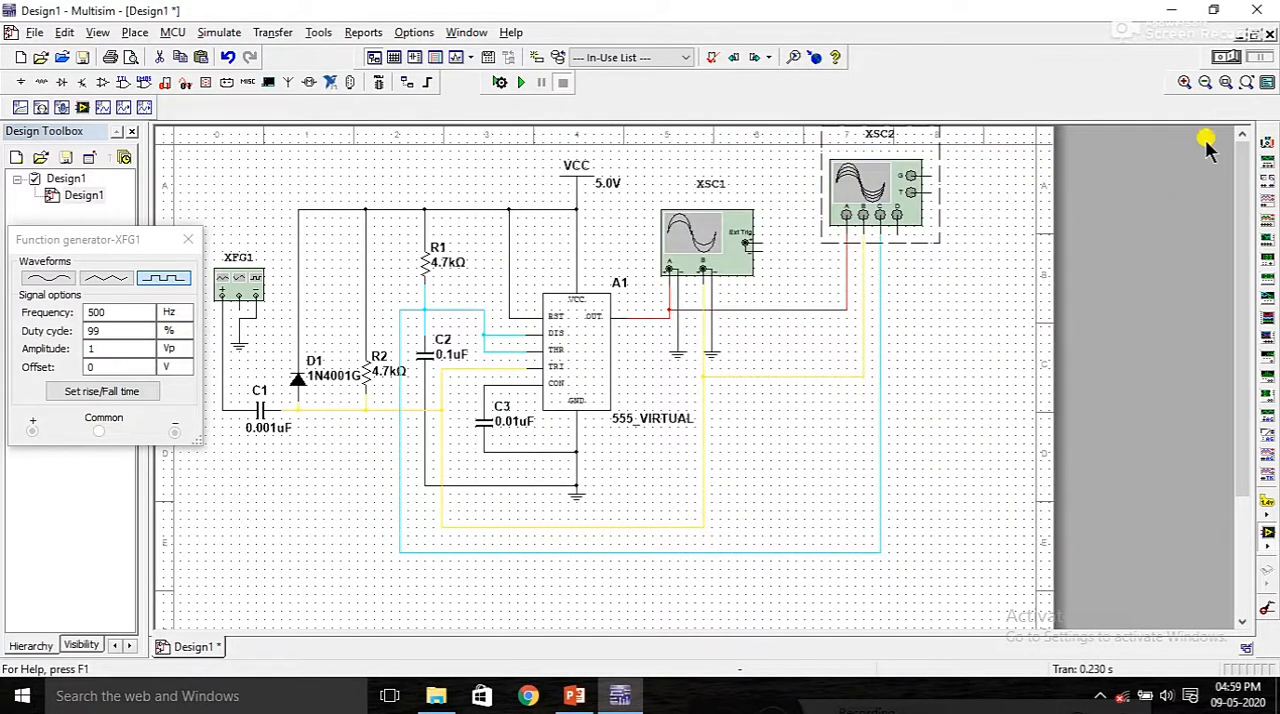